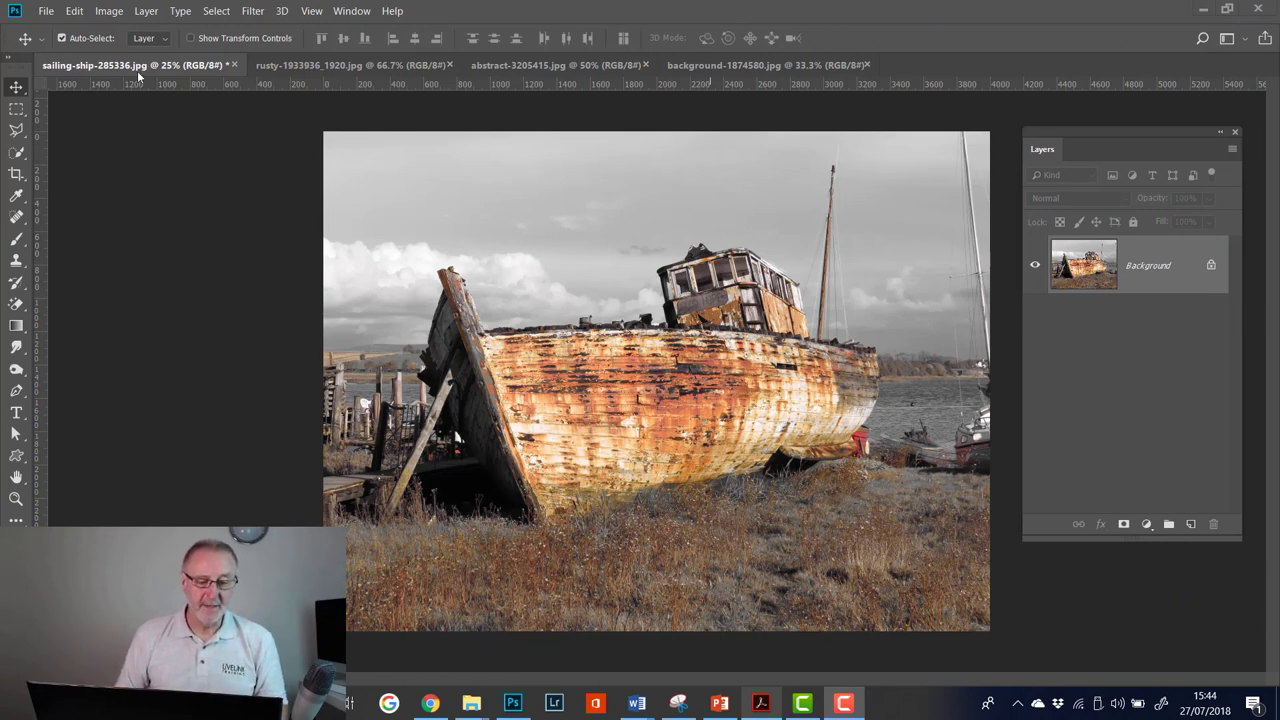
- Preview the rusty chain, marble and cracked-plaster textures, then return to the boat photo
click(358, 65)
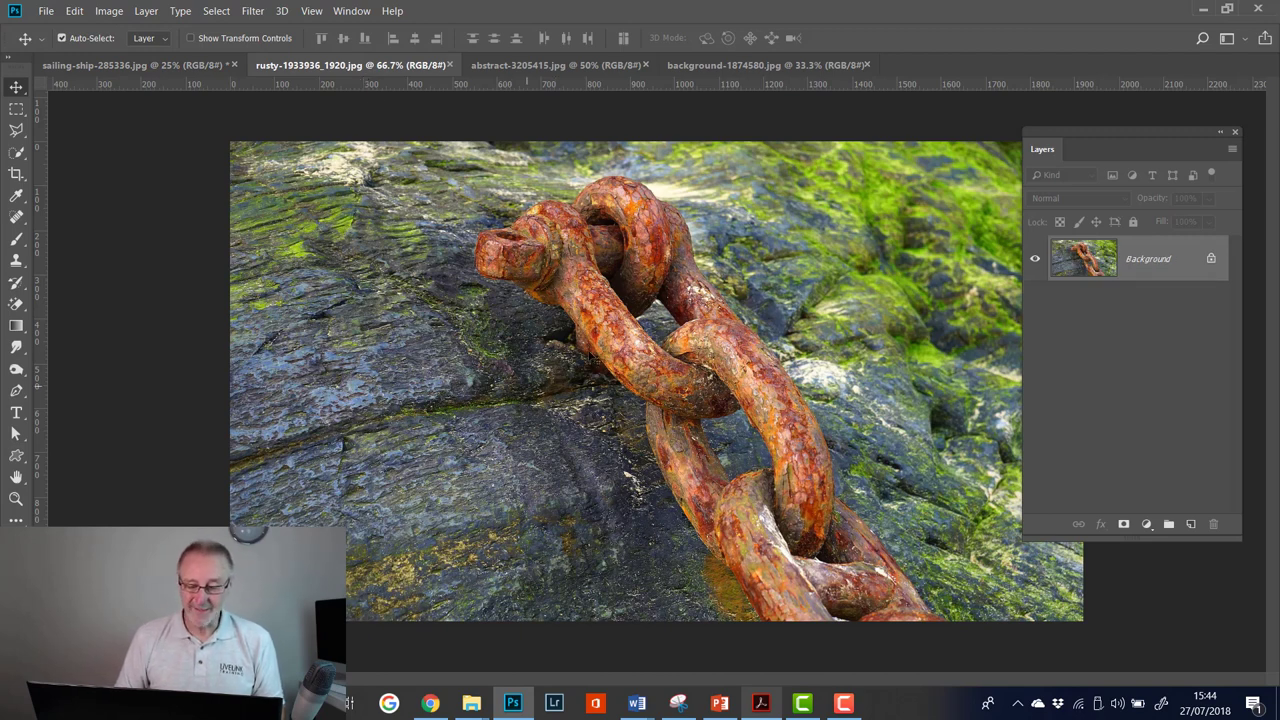
click(558, 64)
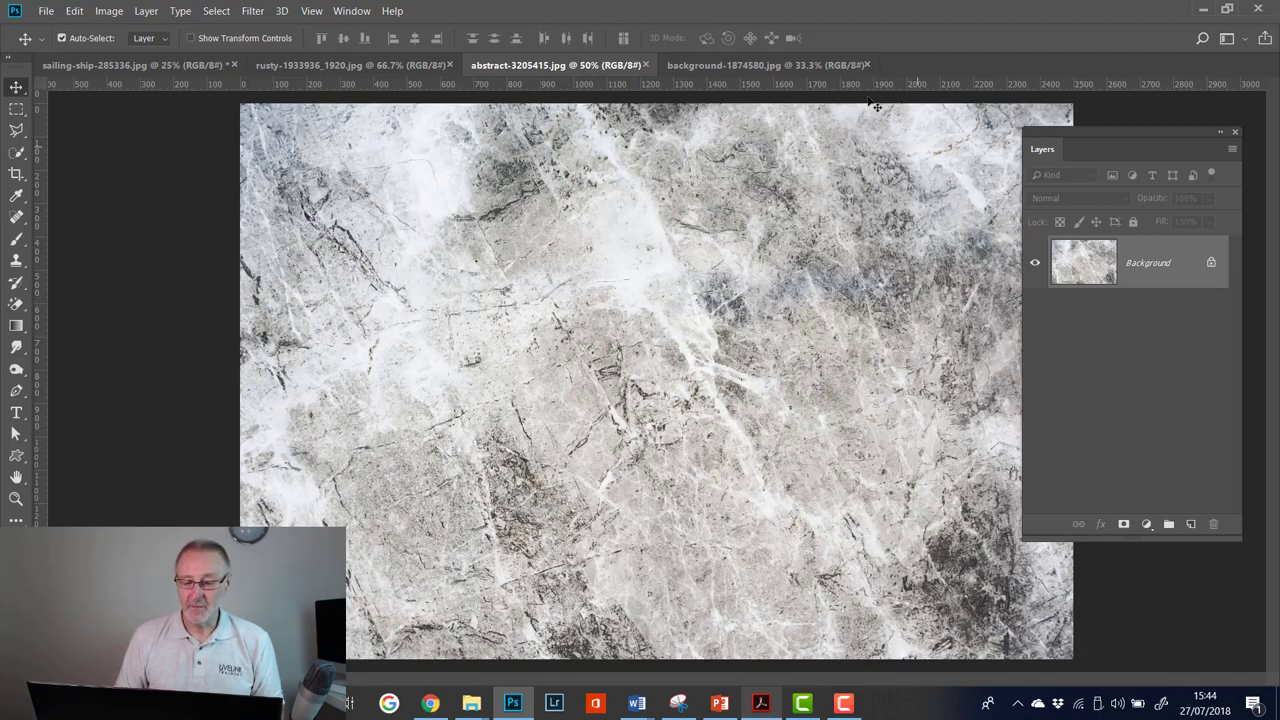
click(781, 68)
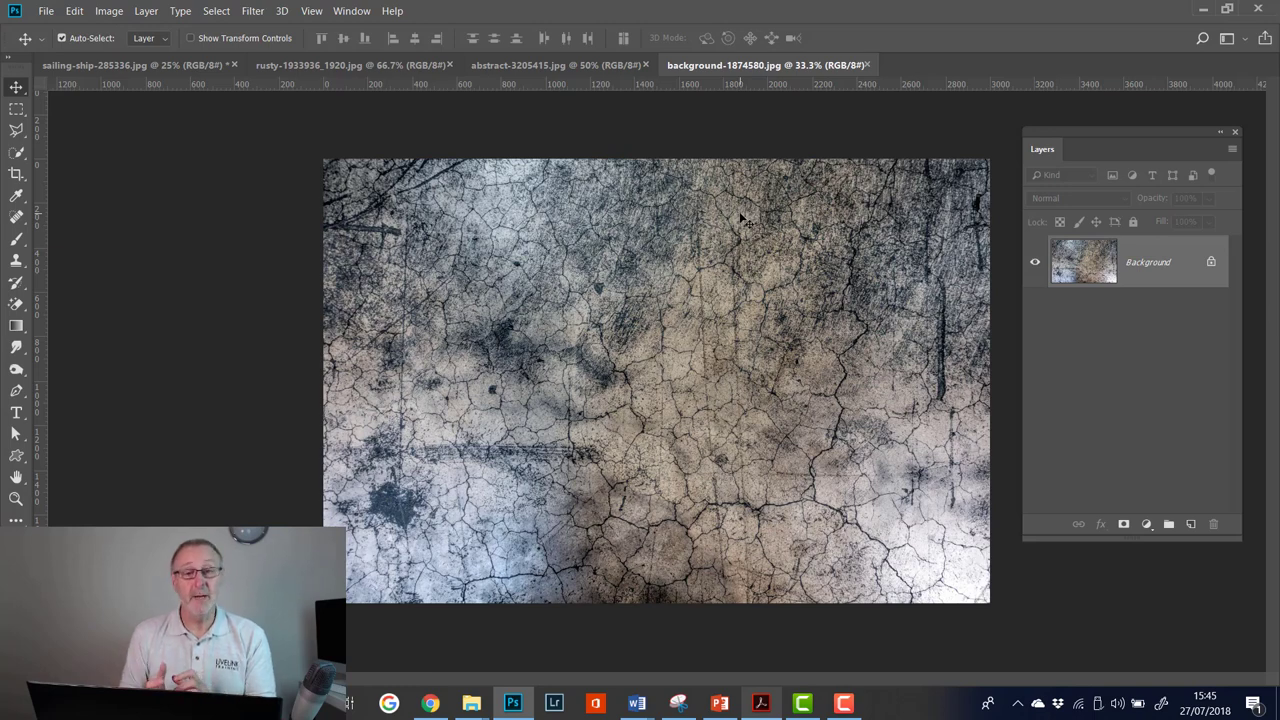
click(157, 70)
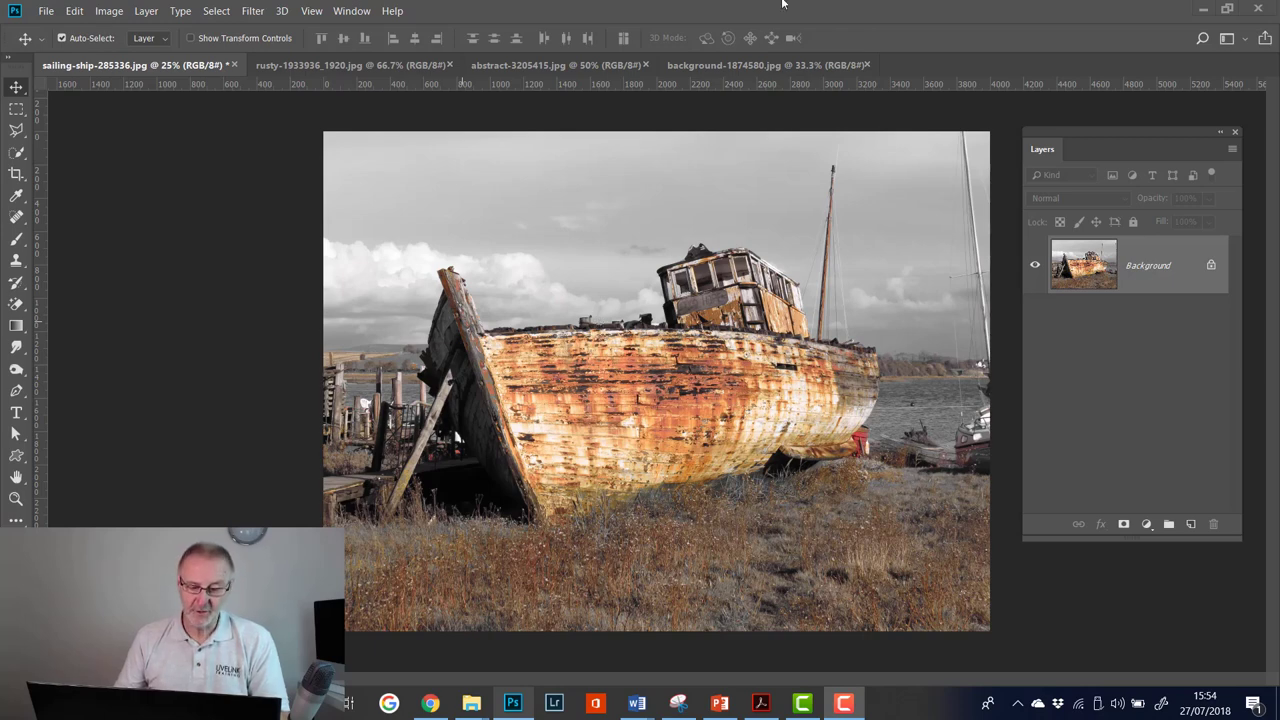
- Drag the marble texture from abstract-3205415.jpg into the boat document as Layer 1
click(547, 66)
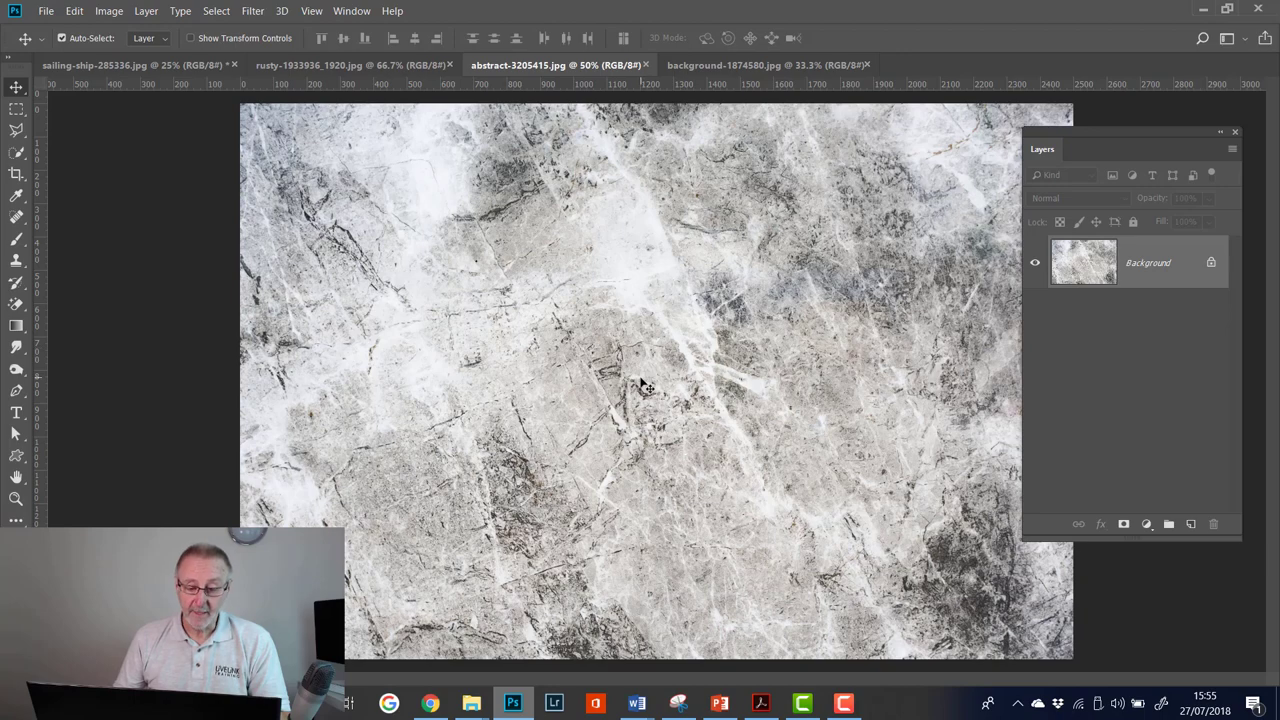
drag(645, 387, 284, 75)
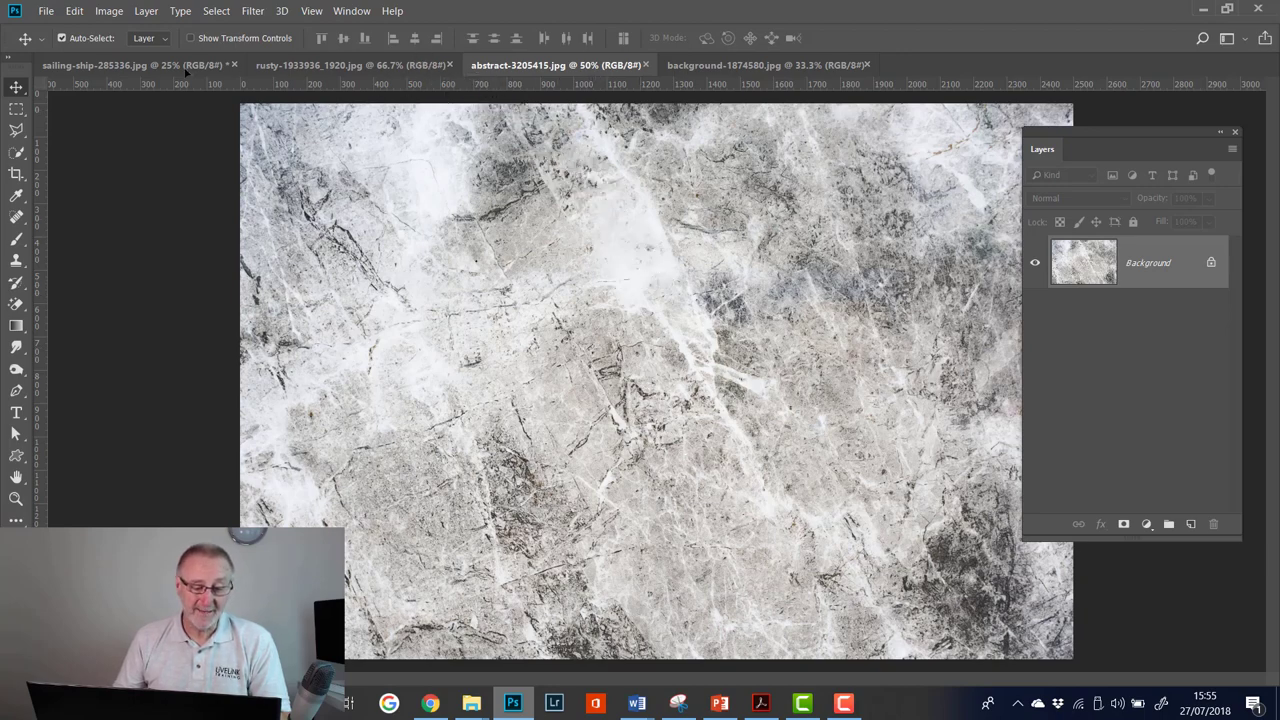
drag(185, 72, 668, 384)
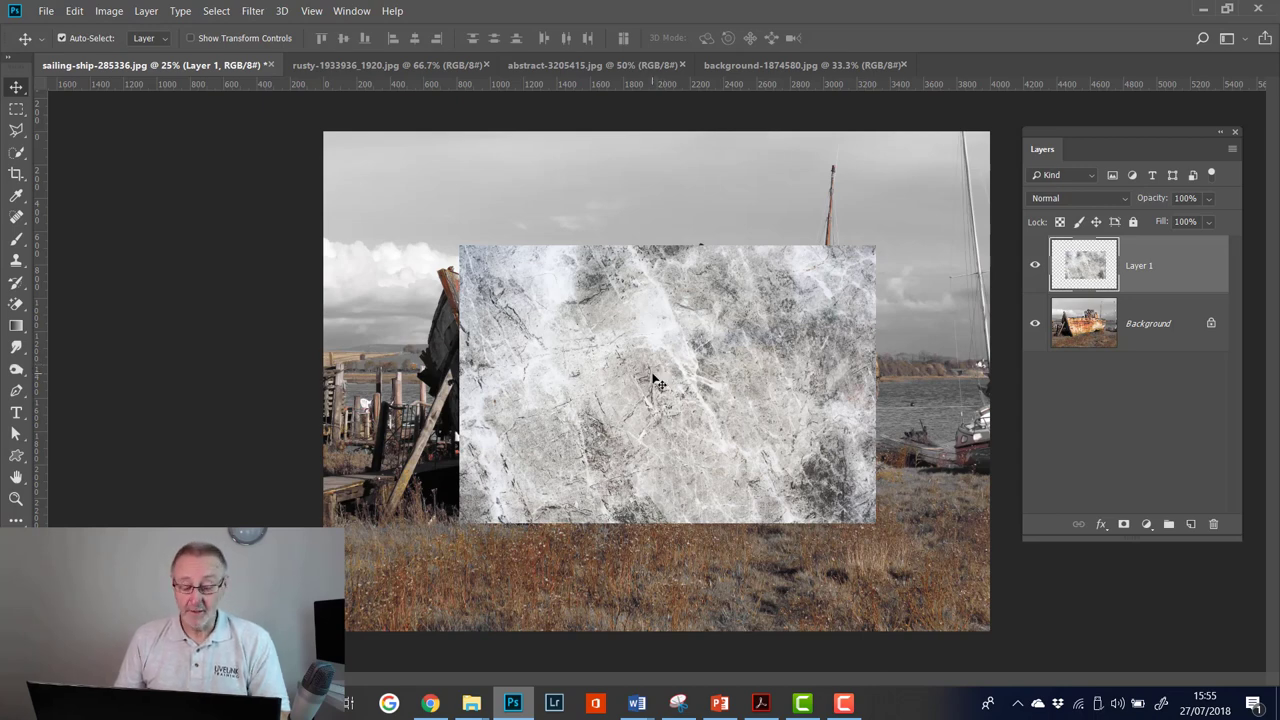
- Align the marble layer to the top-left corner and scale it with Ctrl+T to cover the photo
drag(661, 376, 516, 256)
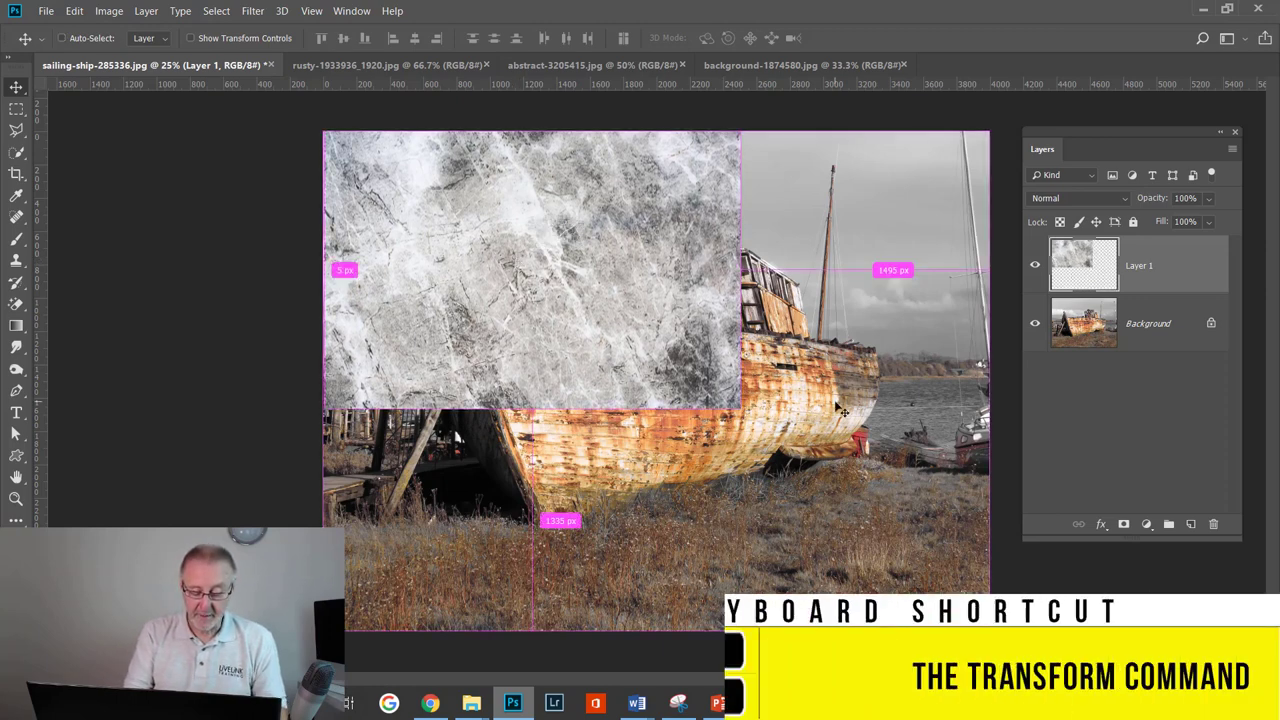
key(ctrl+t)
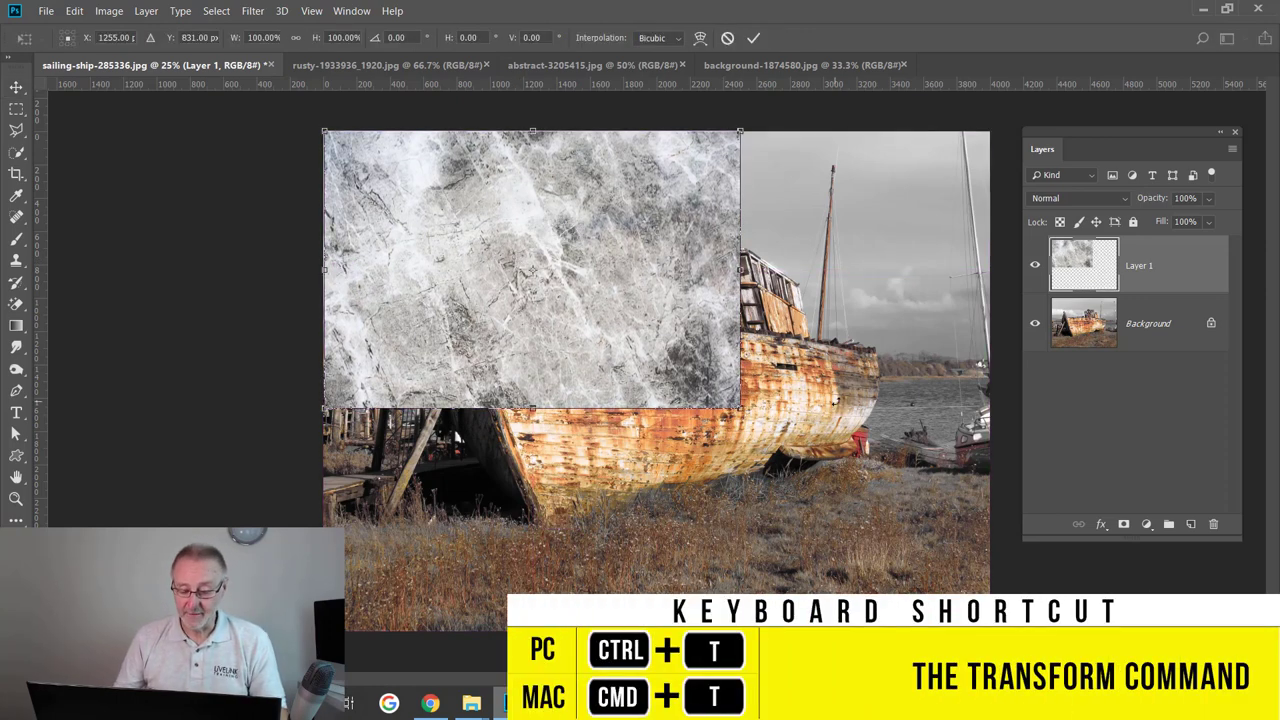
drag(740, 408, 989, 631)
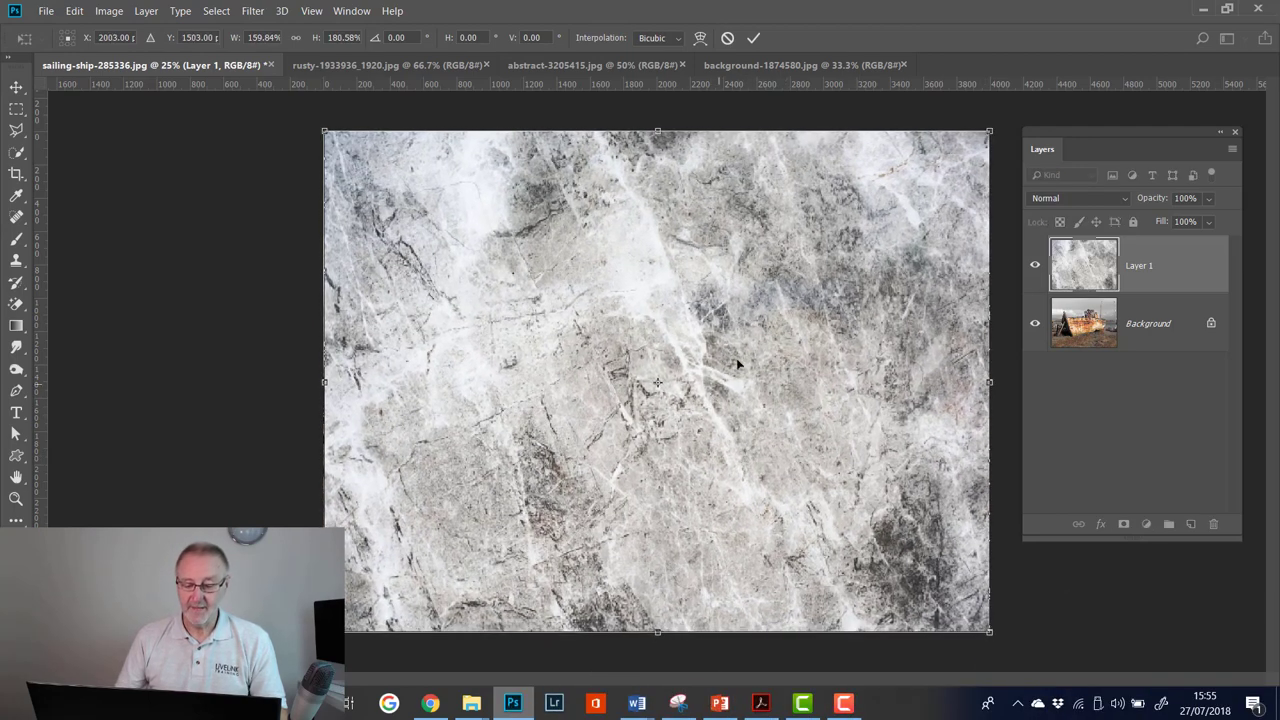
click(755, 38)
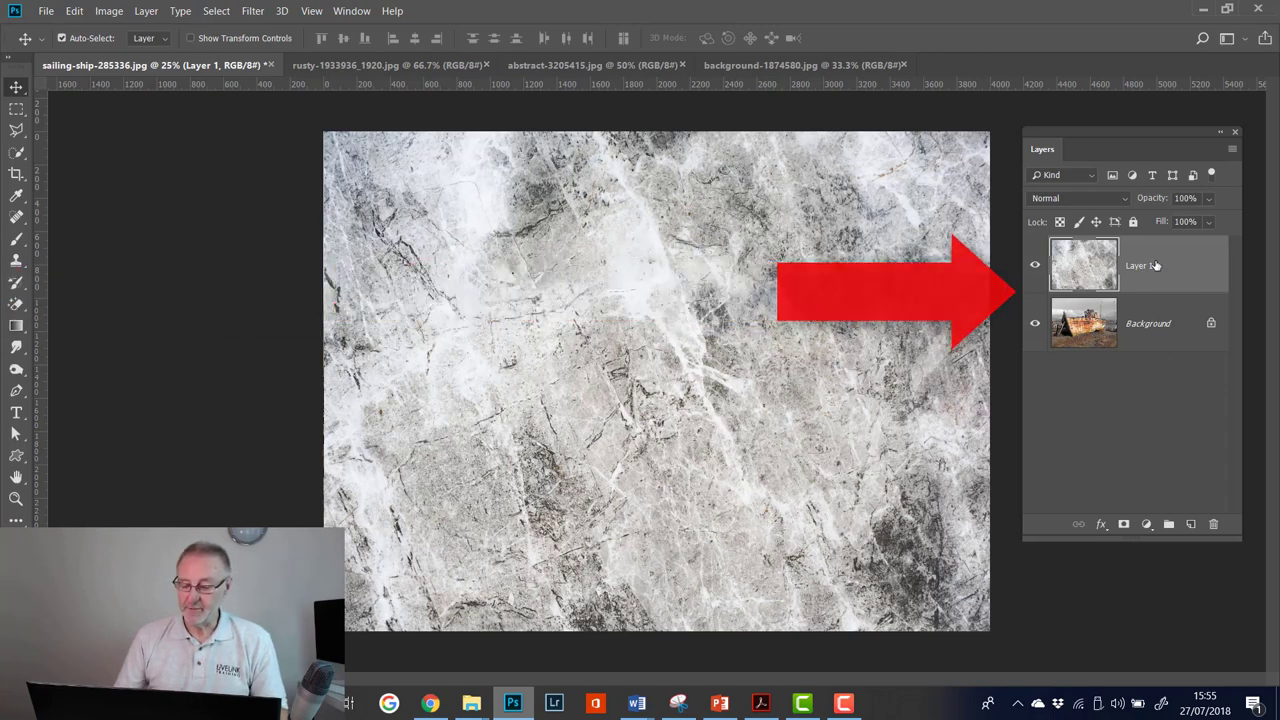
- Open the blend mode dropdown for the marble Layer 1
click(1124, 200)
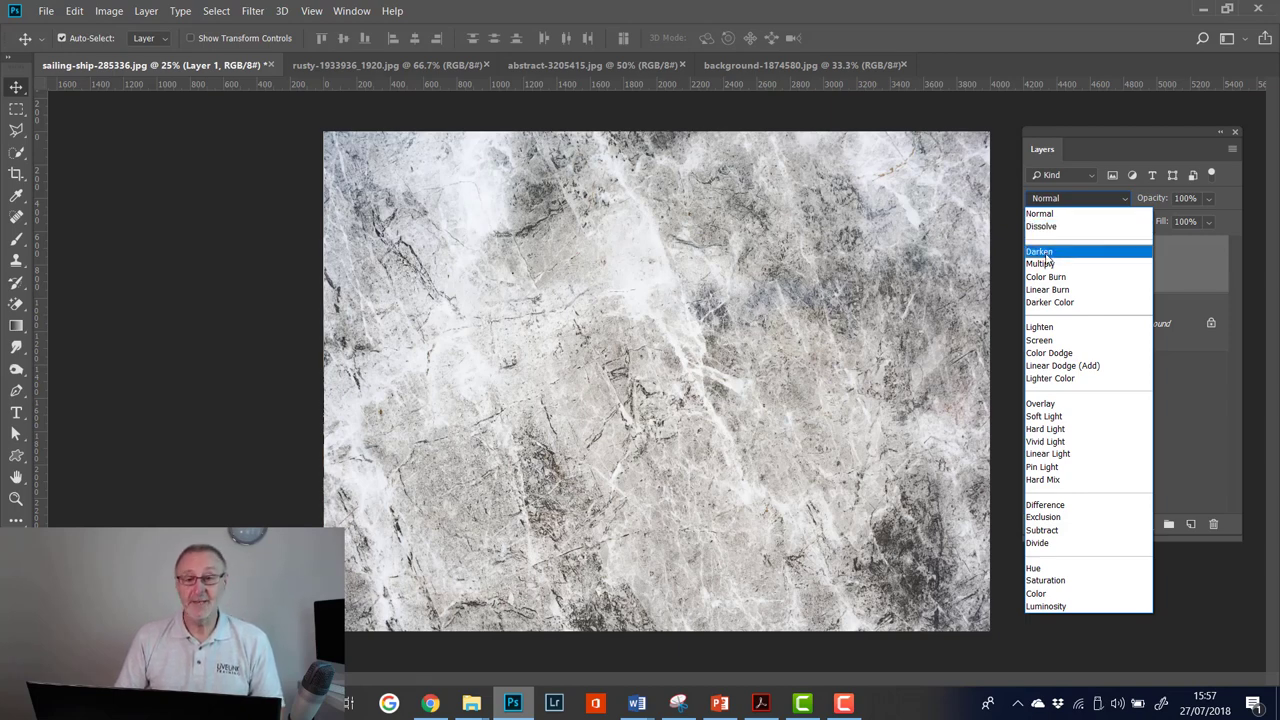
- Try Darken, Multiply, Color Burn, Darker Color and Screen on the marble layer, ending on Overlay
click(1043, 252)
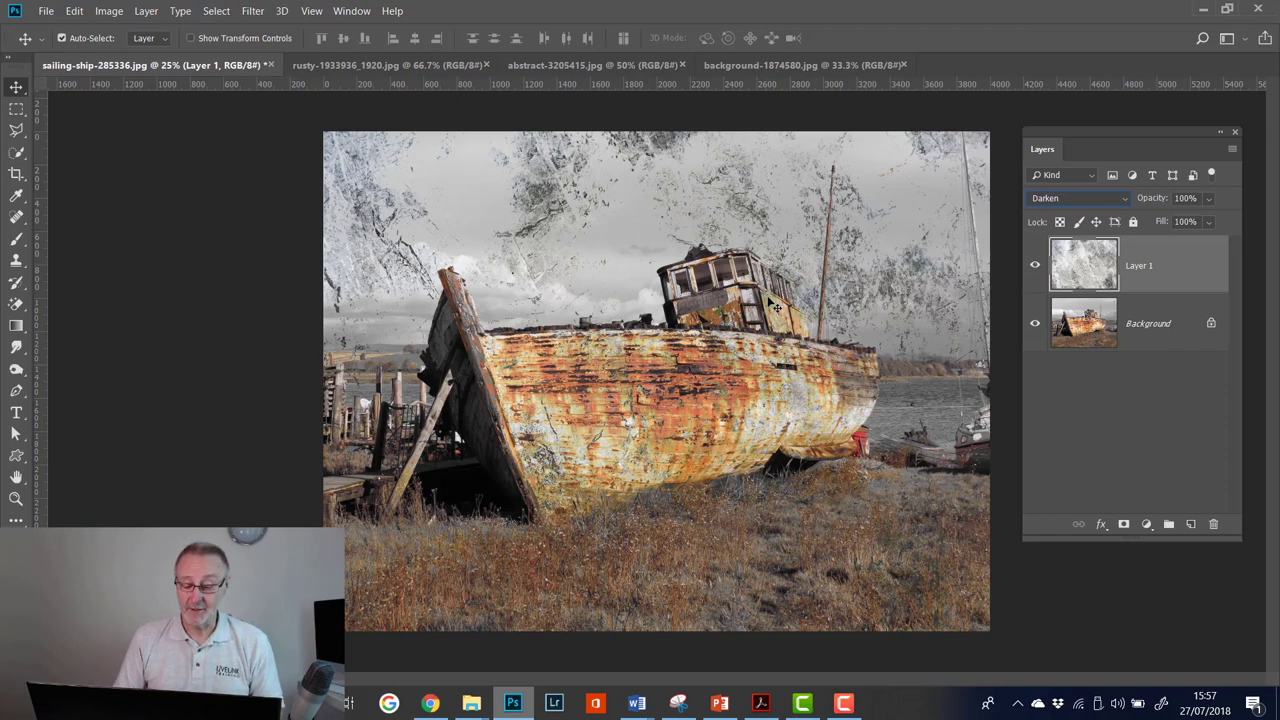
click(1123, 201)
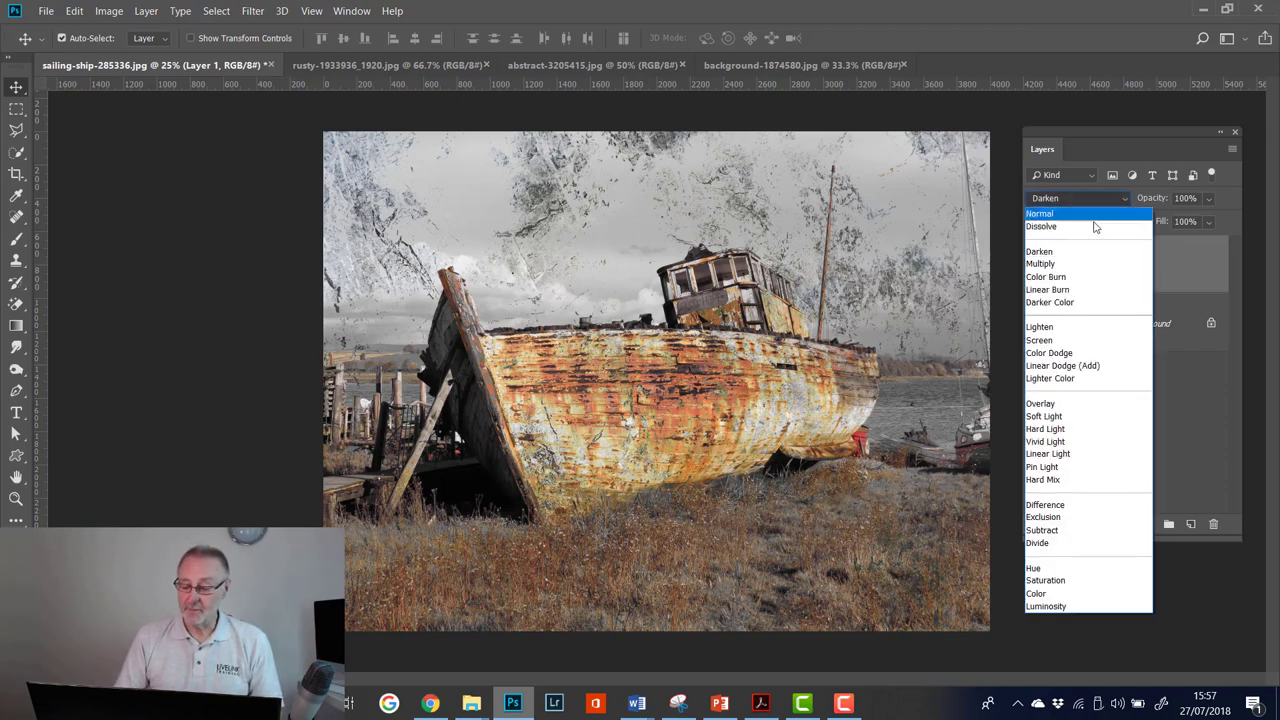
click(1055, 265)
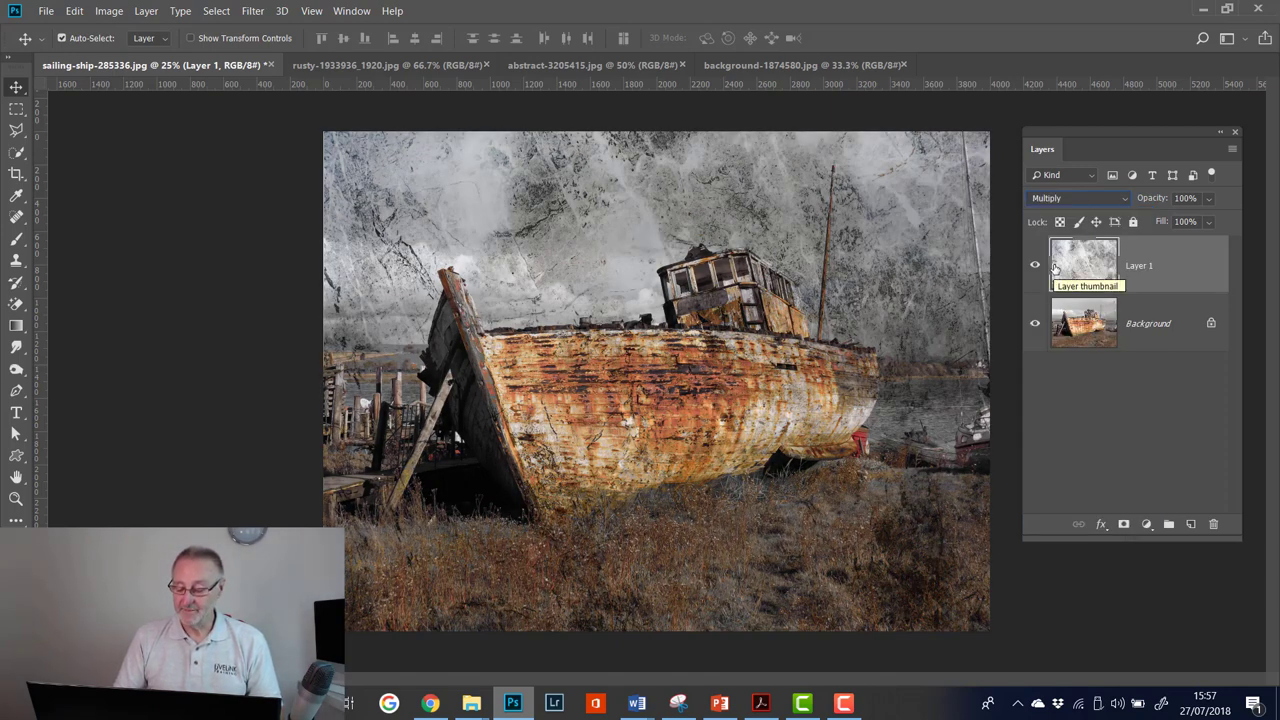
click(1127, 199)
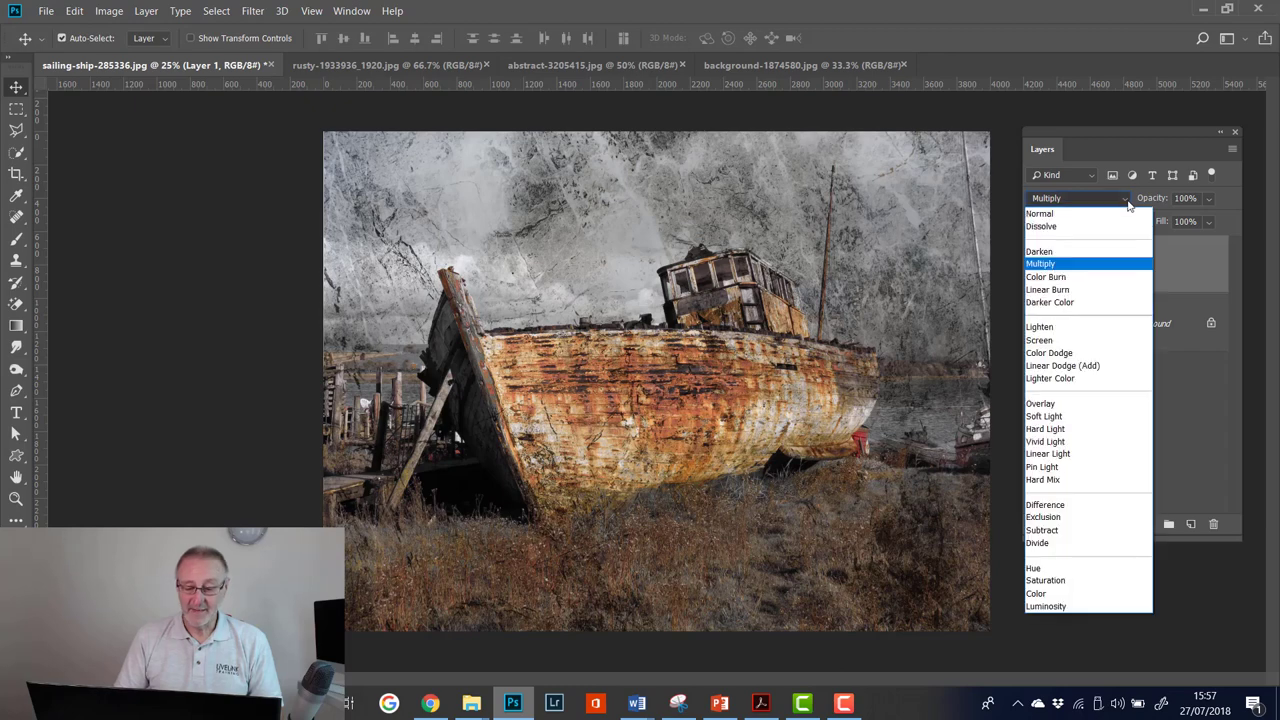
click(1062, 280)
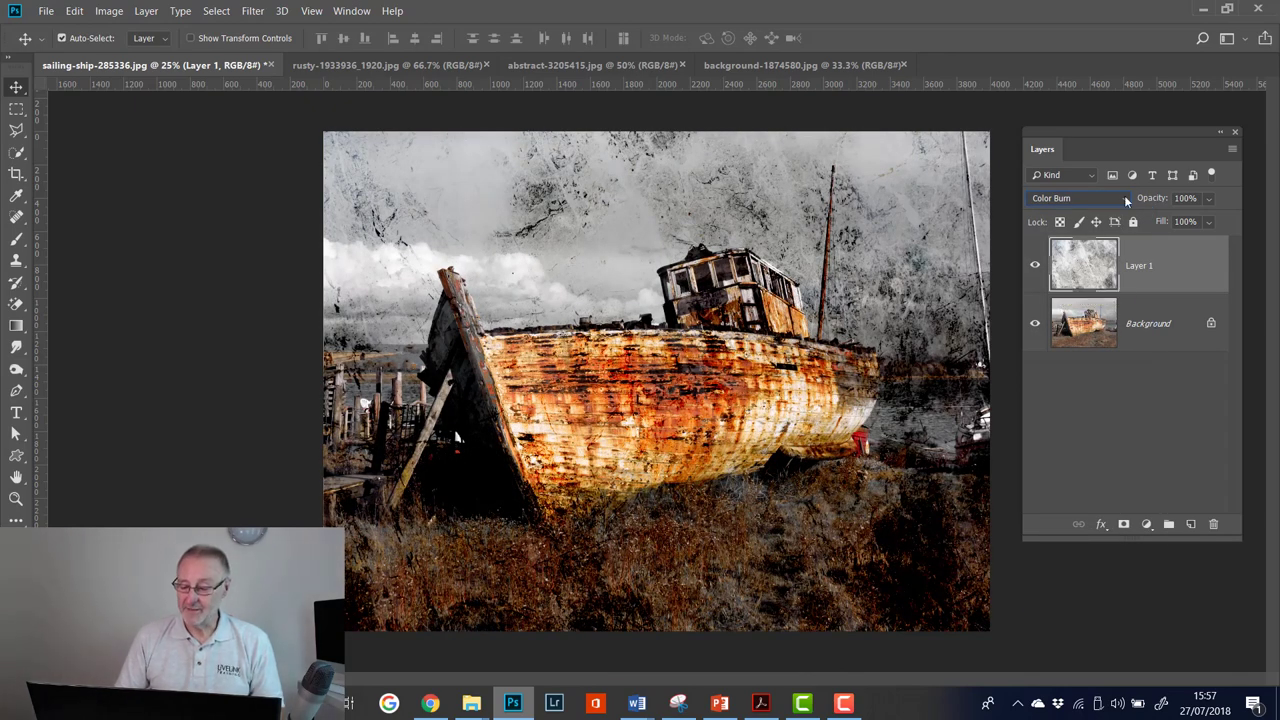
click(1126, 199)
click(1083, 305)
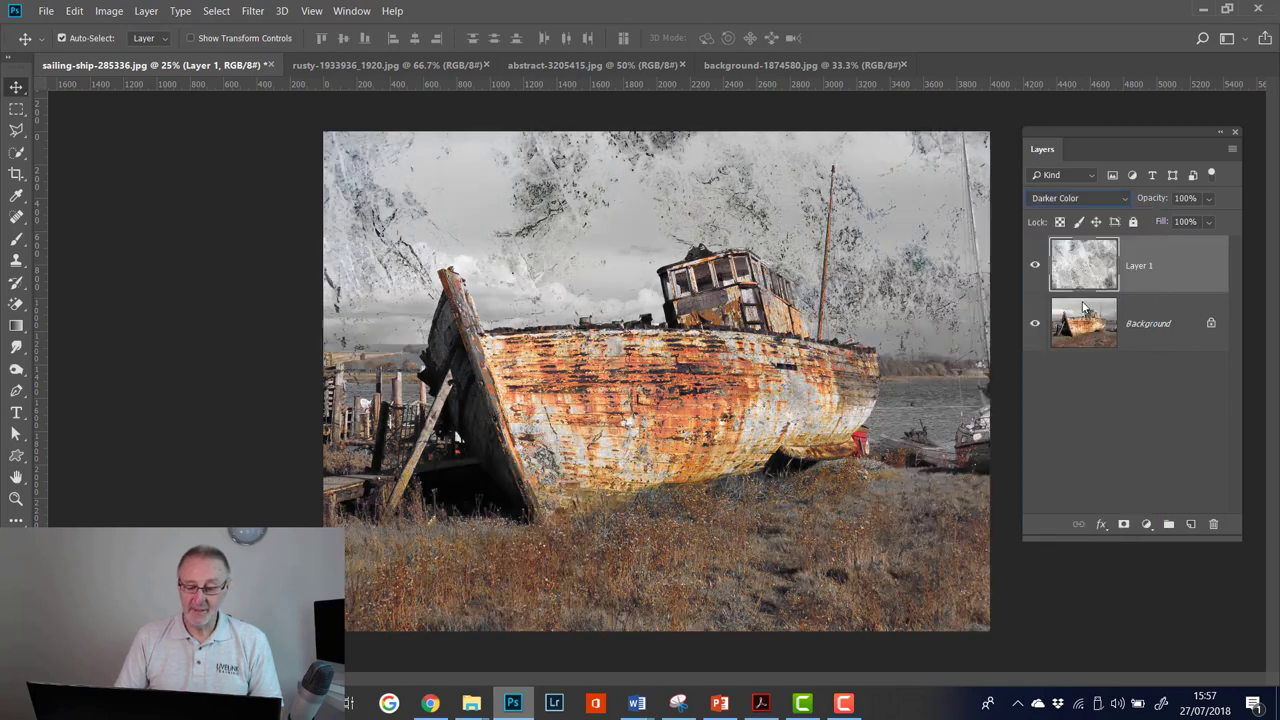
click(1125, 198)
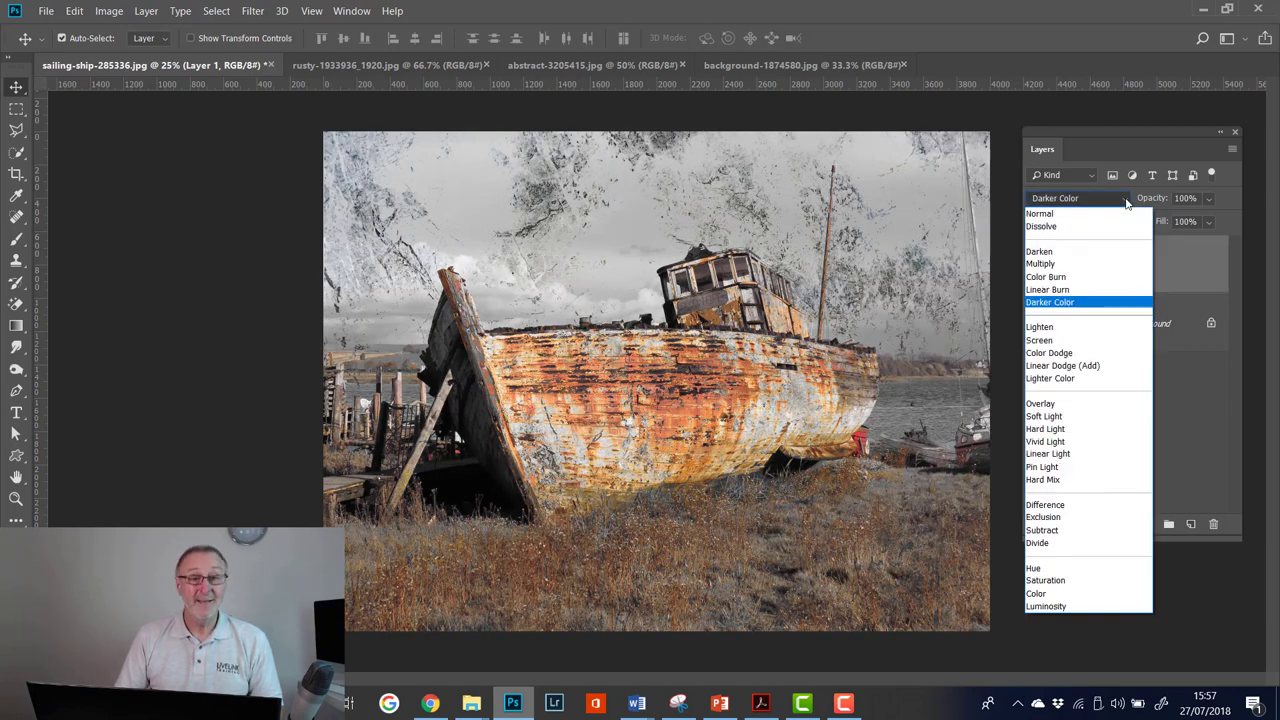
click(1056, 340)
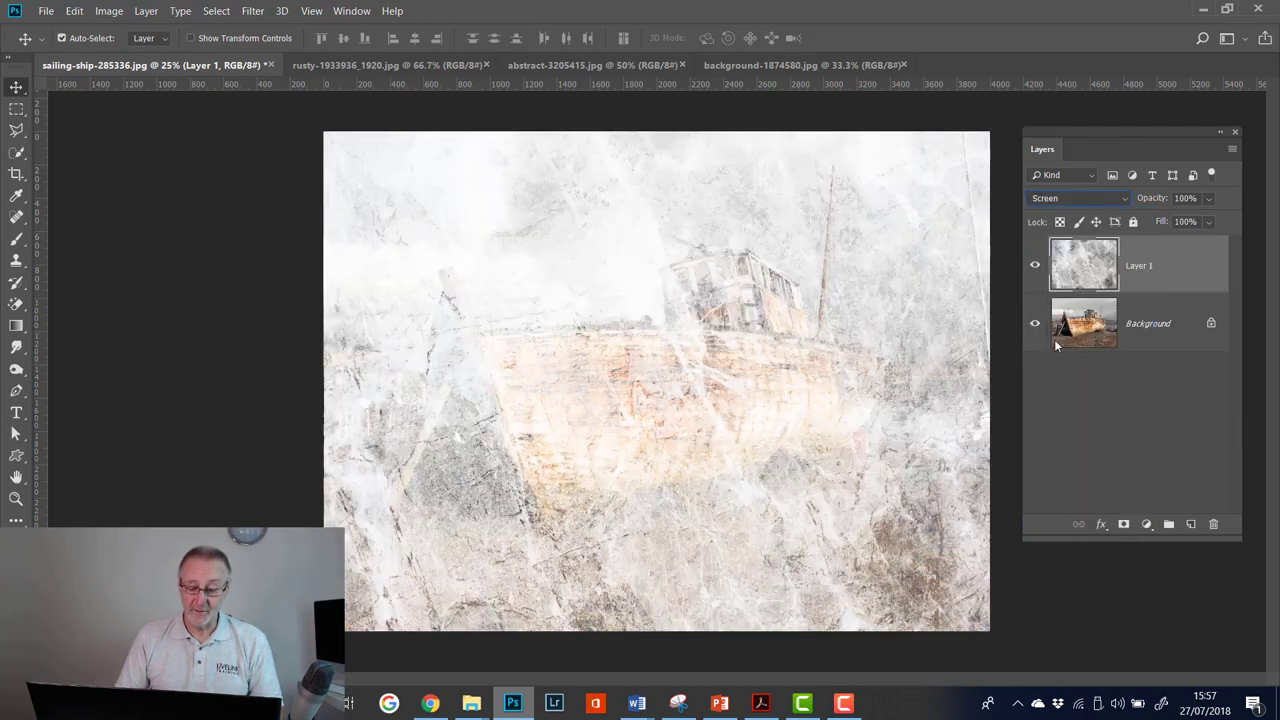
click(1127, 198)
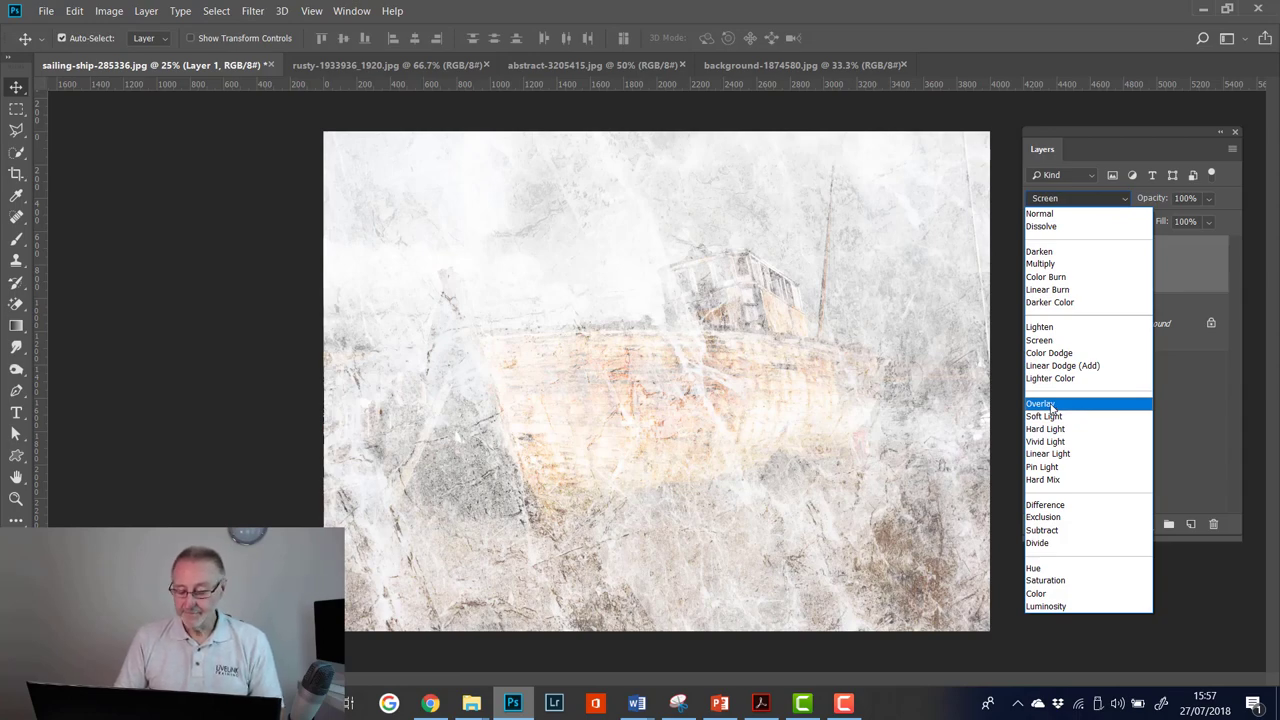
click(1051, 405)
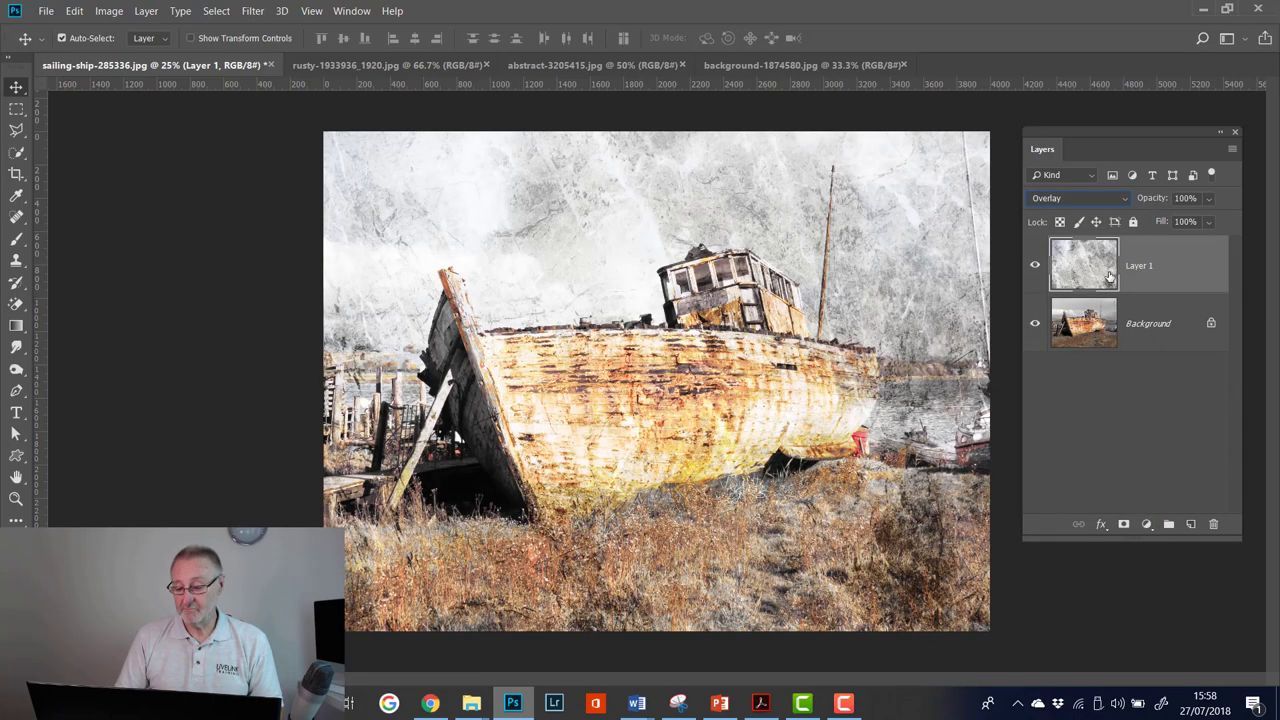
- Try Soft Light, Hard Light, Hard Mix and Difference blending on the marble layer
click(1121, 200)
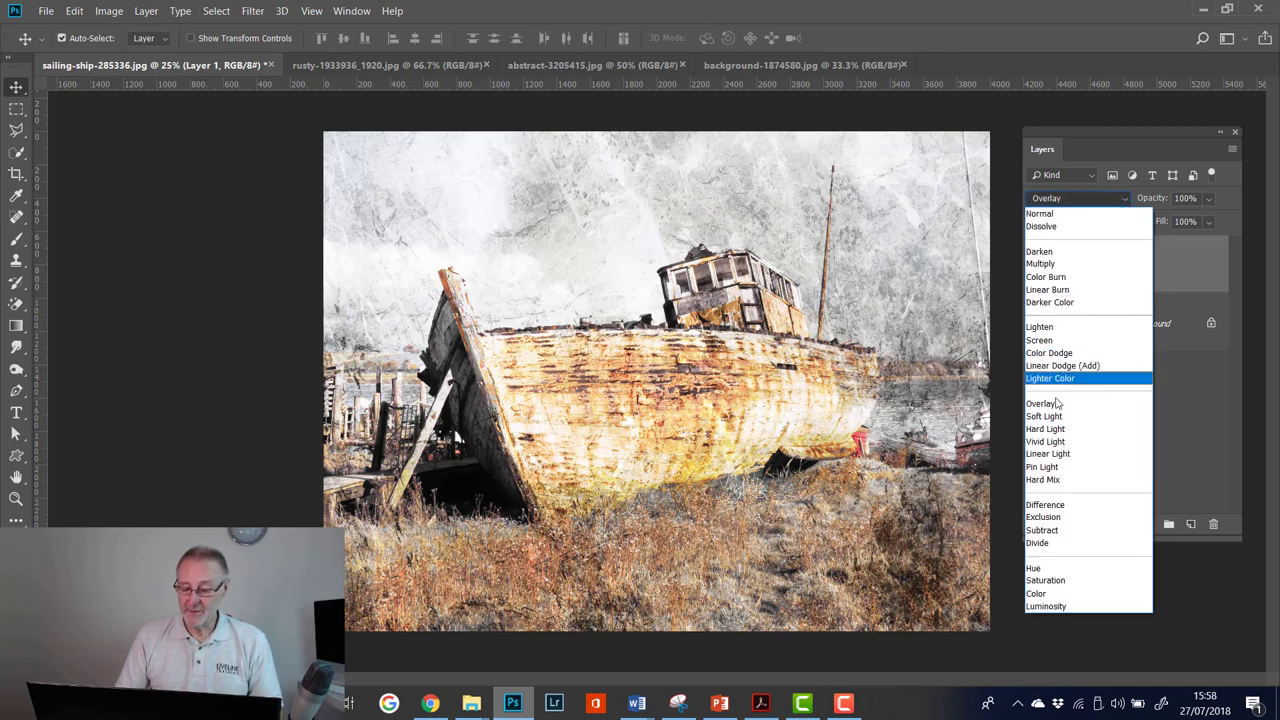
click(1054, 416)
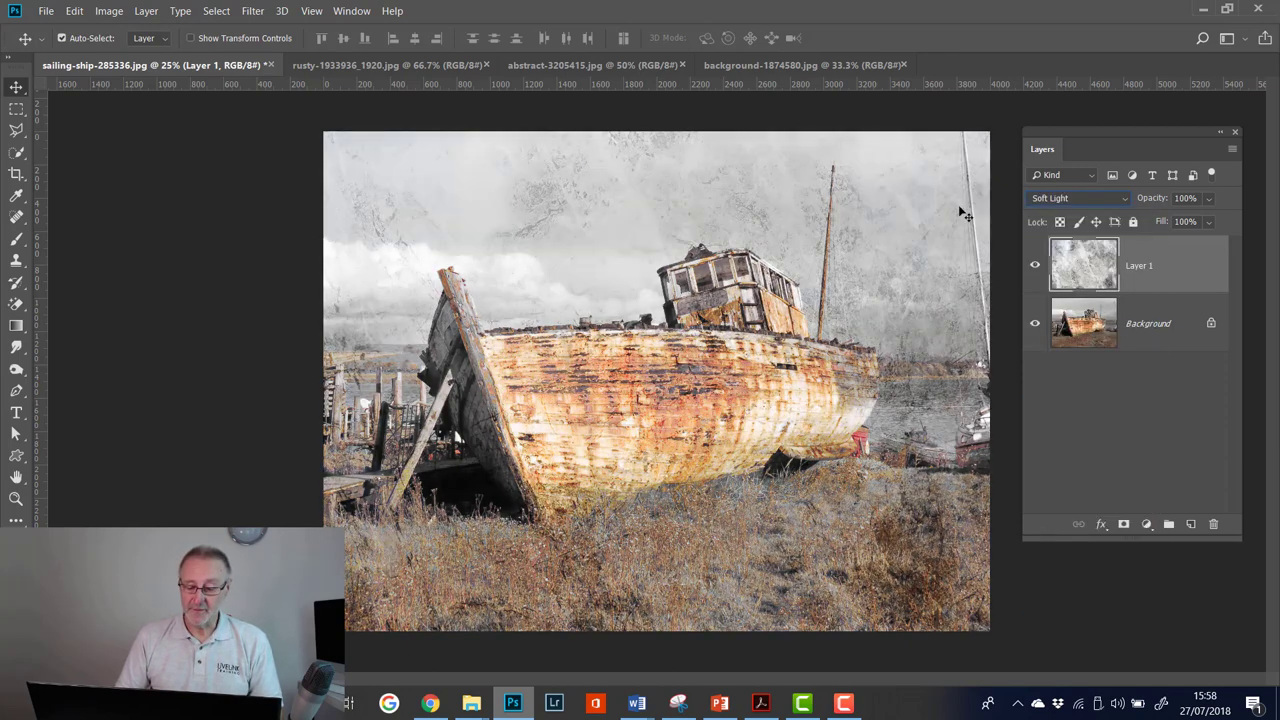
click(1121, 198)
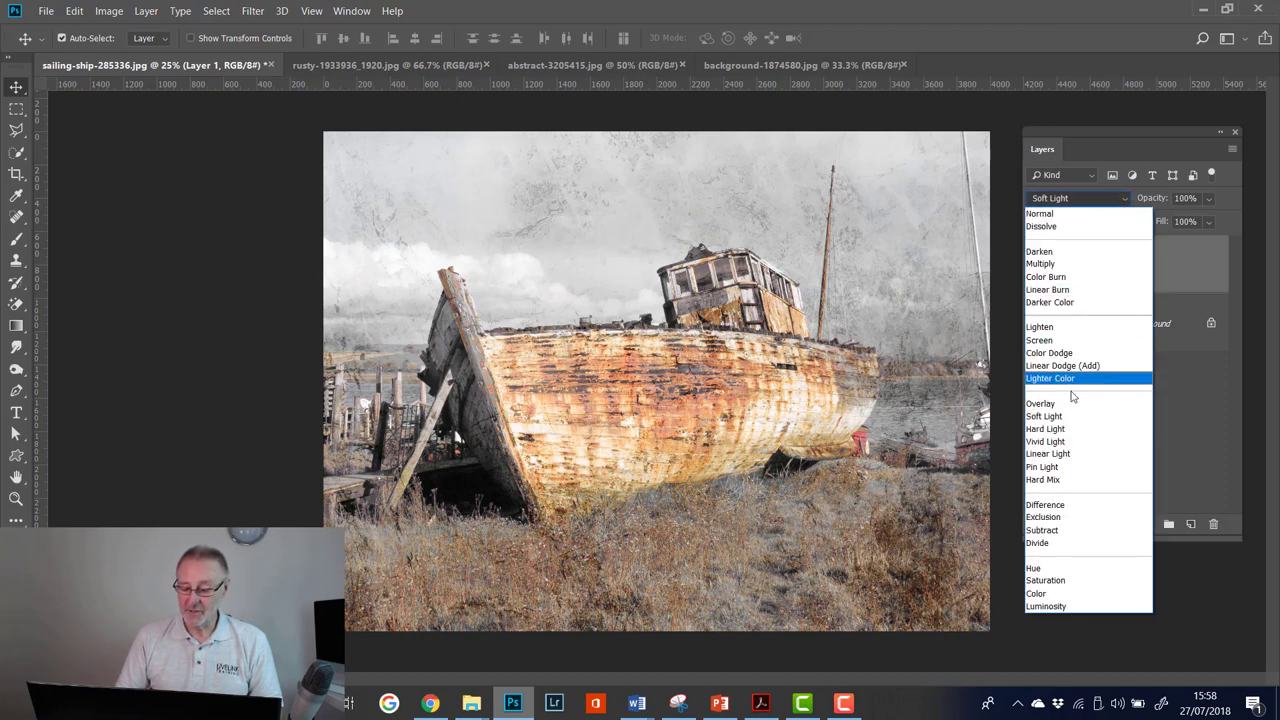
click(1062, 429)
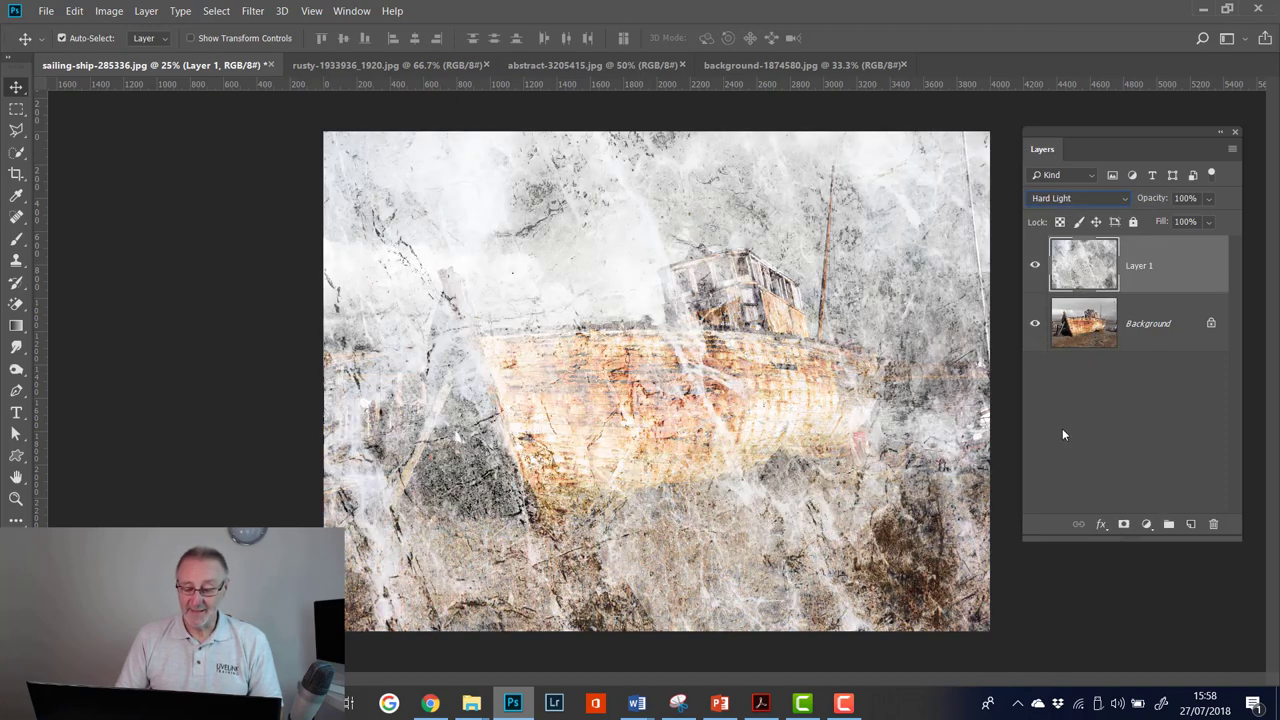
click(1125, 198)
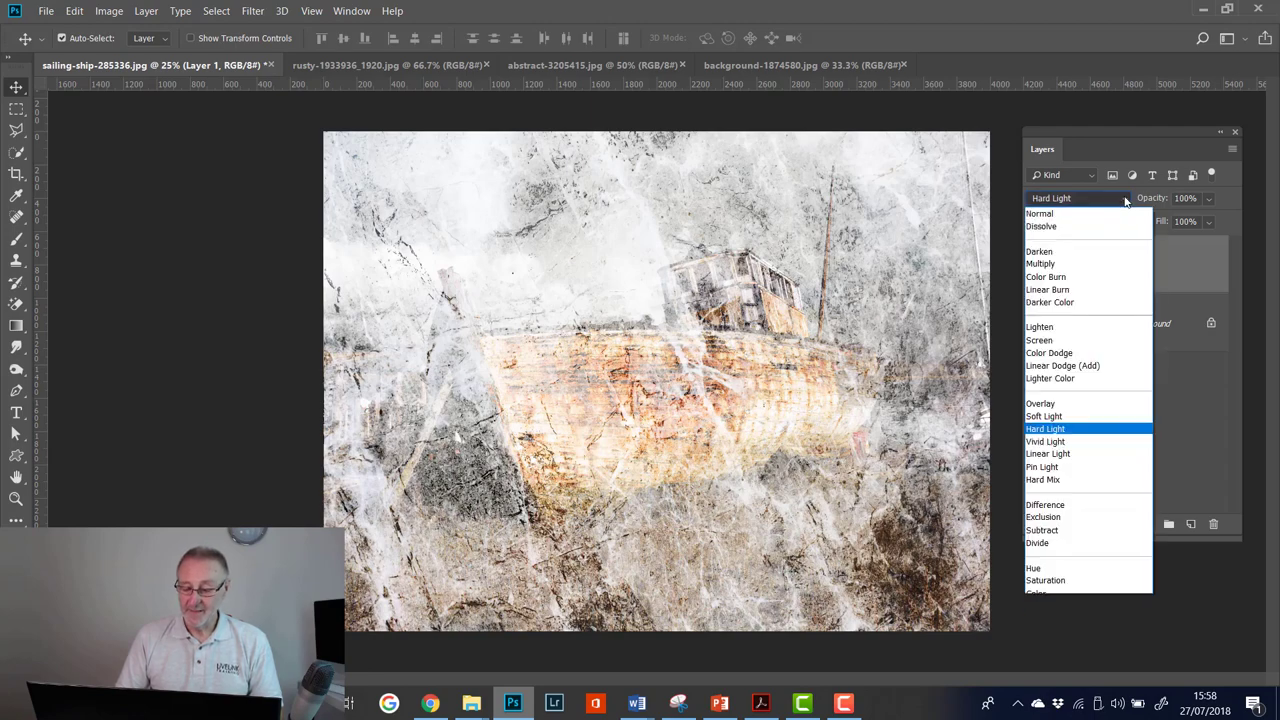
click(1070, 480)
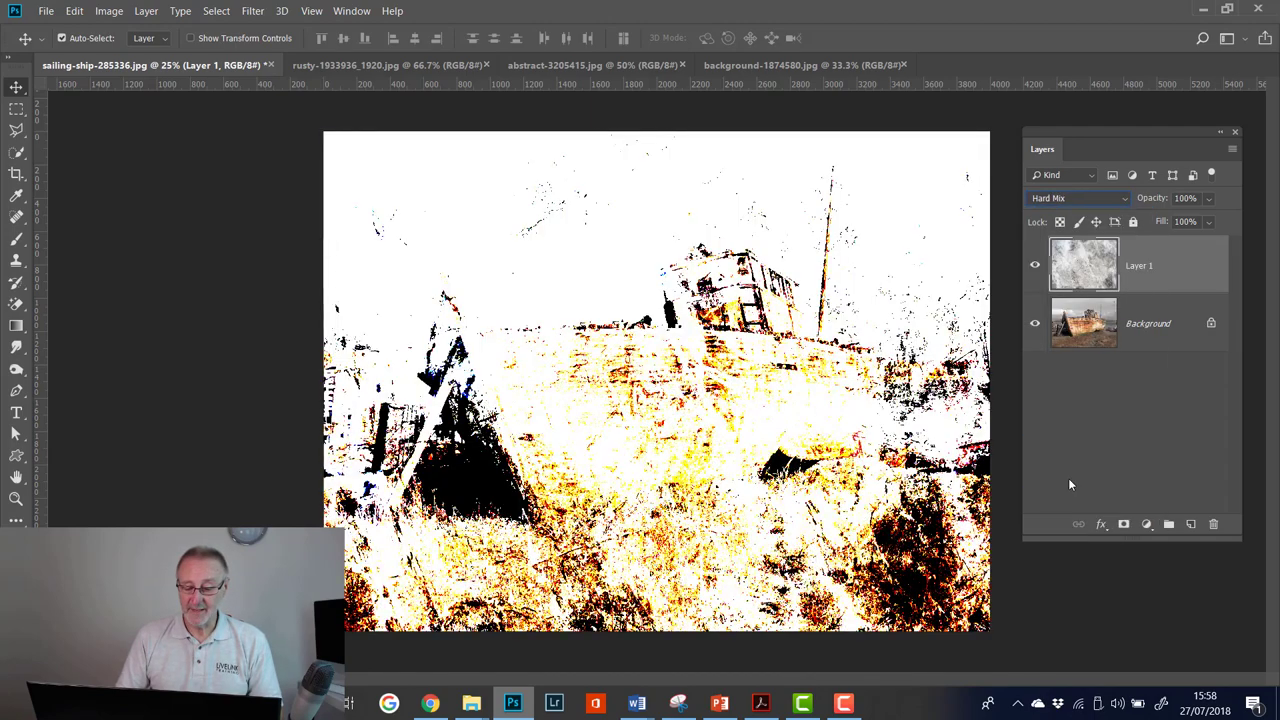
click(1126, 199)
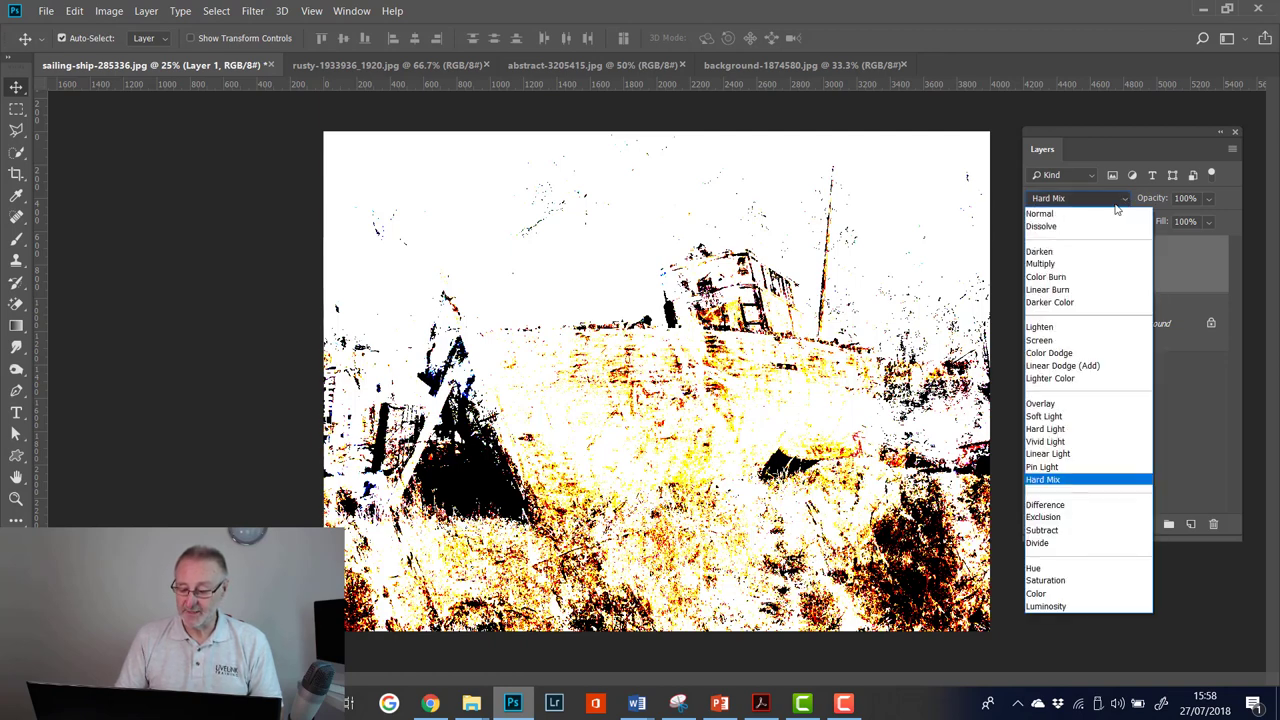
click(1042, 505)
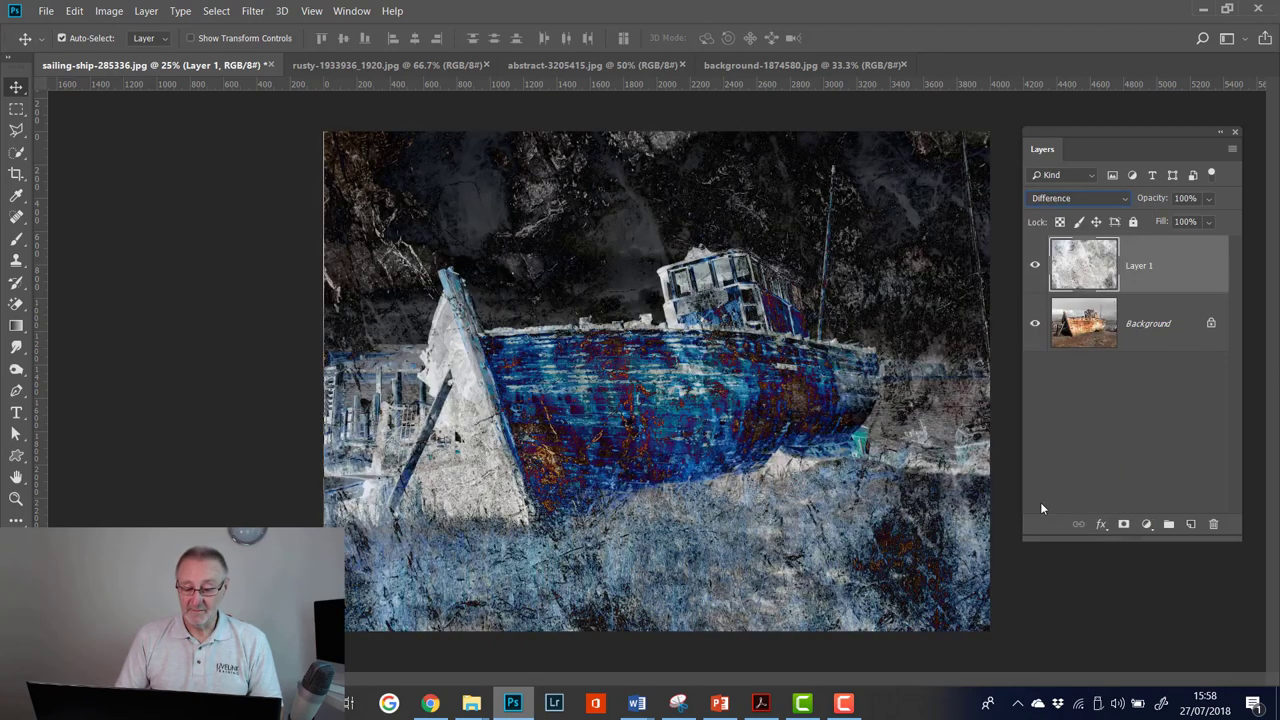
- Try Exclusion, Subtract, Divide and Hue blending on the marble layer
click(1125, 197)
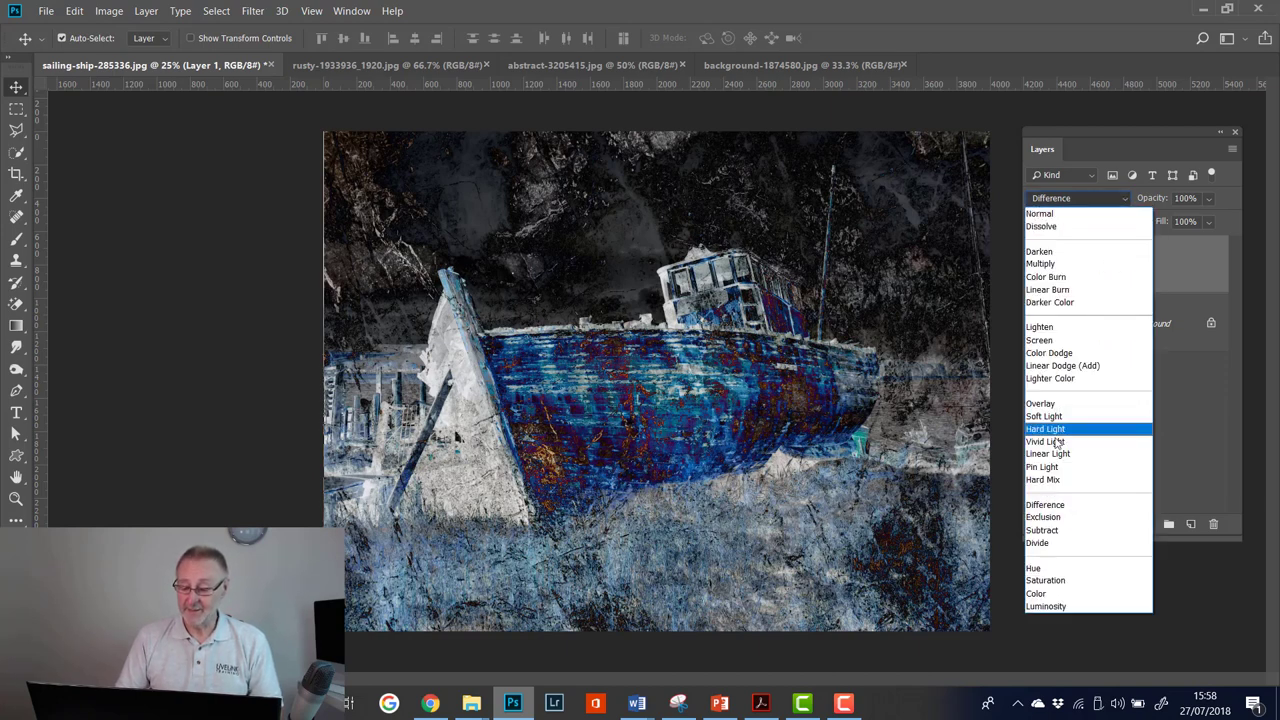
click(1043, 517)
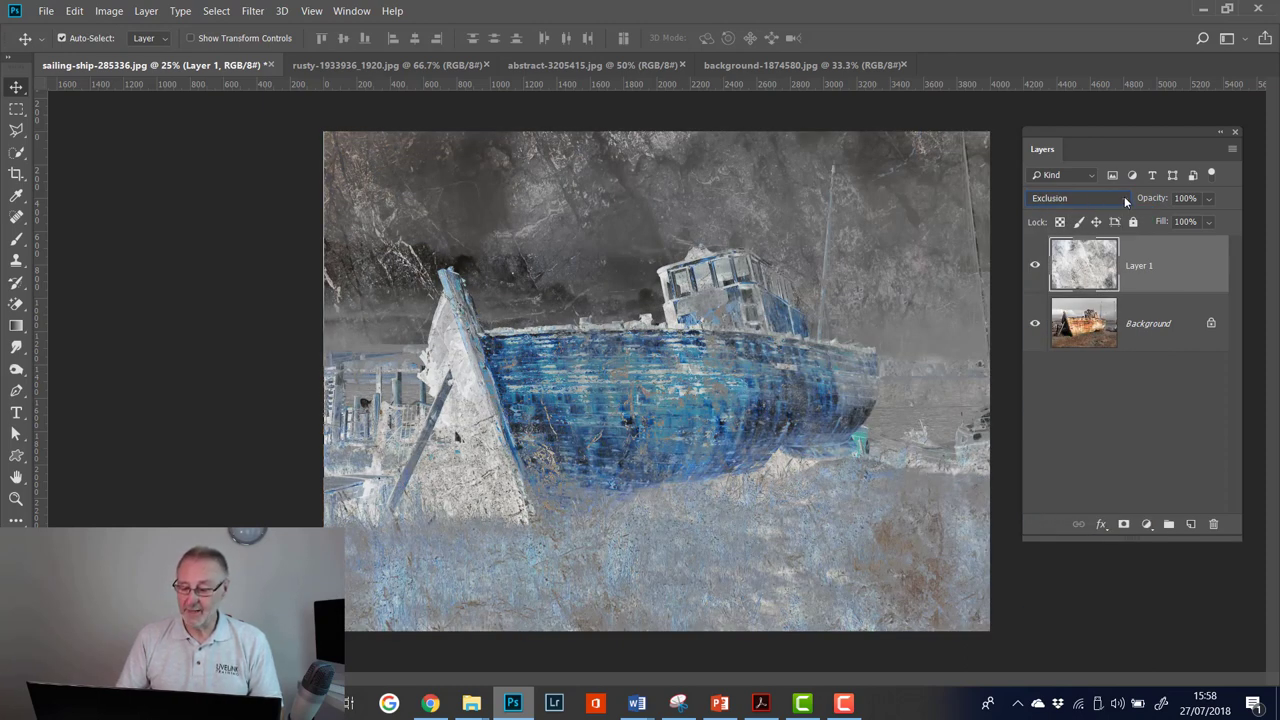
click(1124, 197)
click(1044, 528)
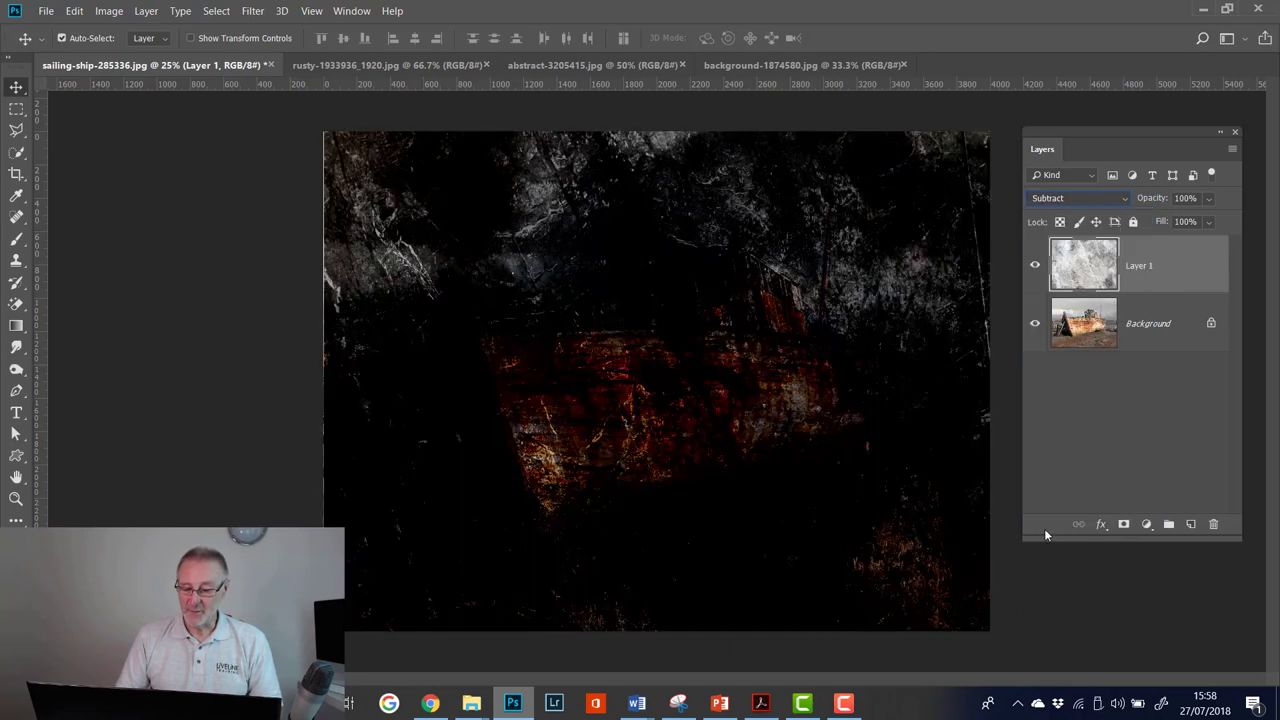
click(1122, 196)
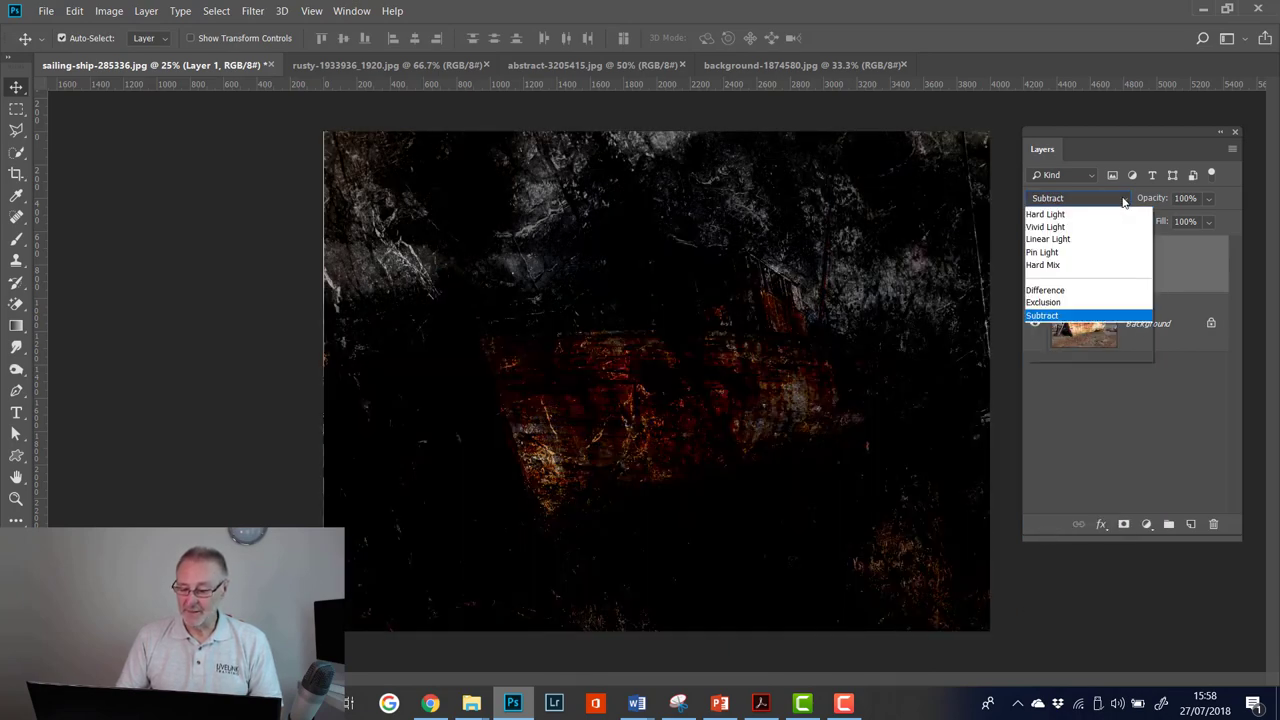
click(1036, 544)
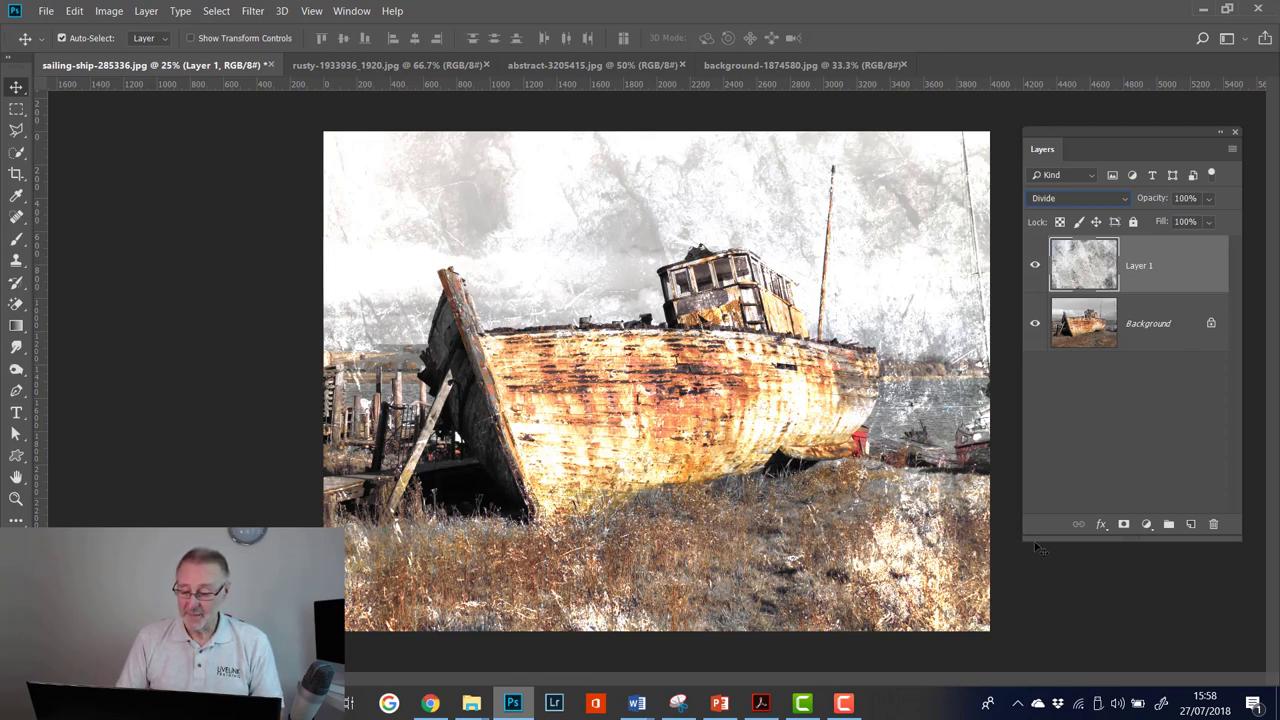
click(1127, 199)
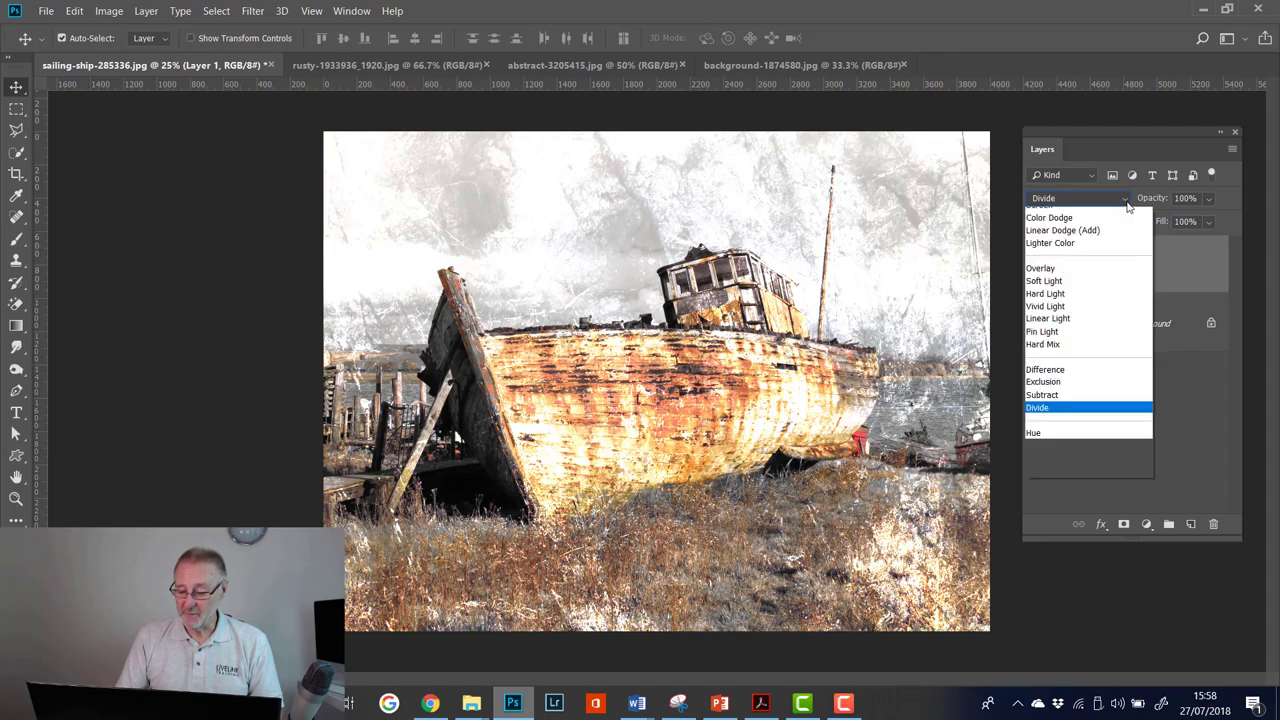
click(1048, 572)
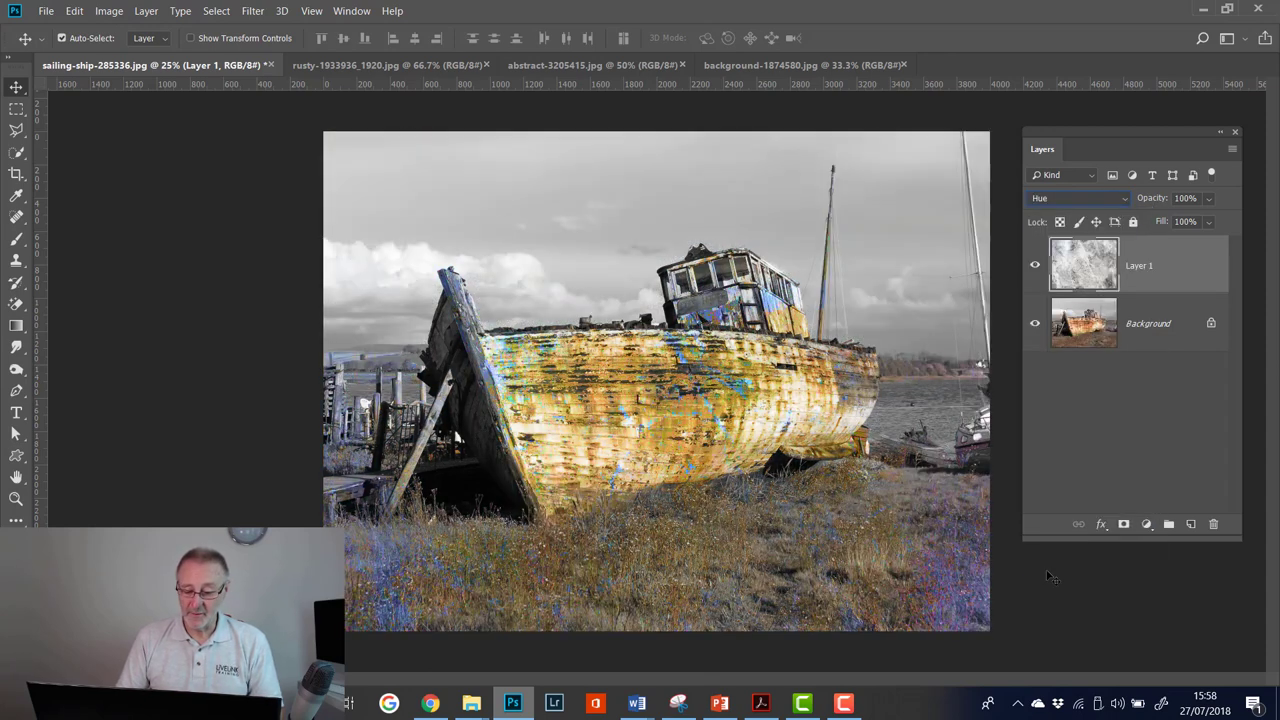
- Try Saturation, Color and Luminosity, then set the marble layer to Multiply
click(1119, 205)
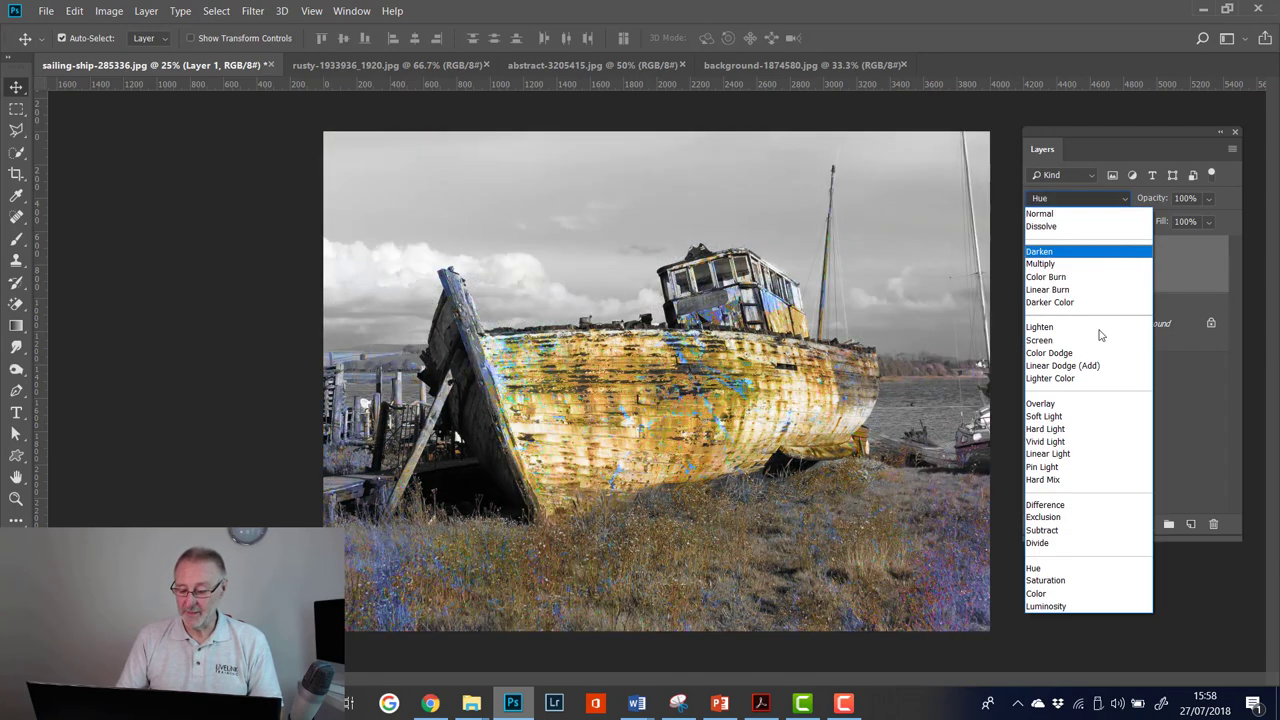
click(1044, 584)
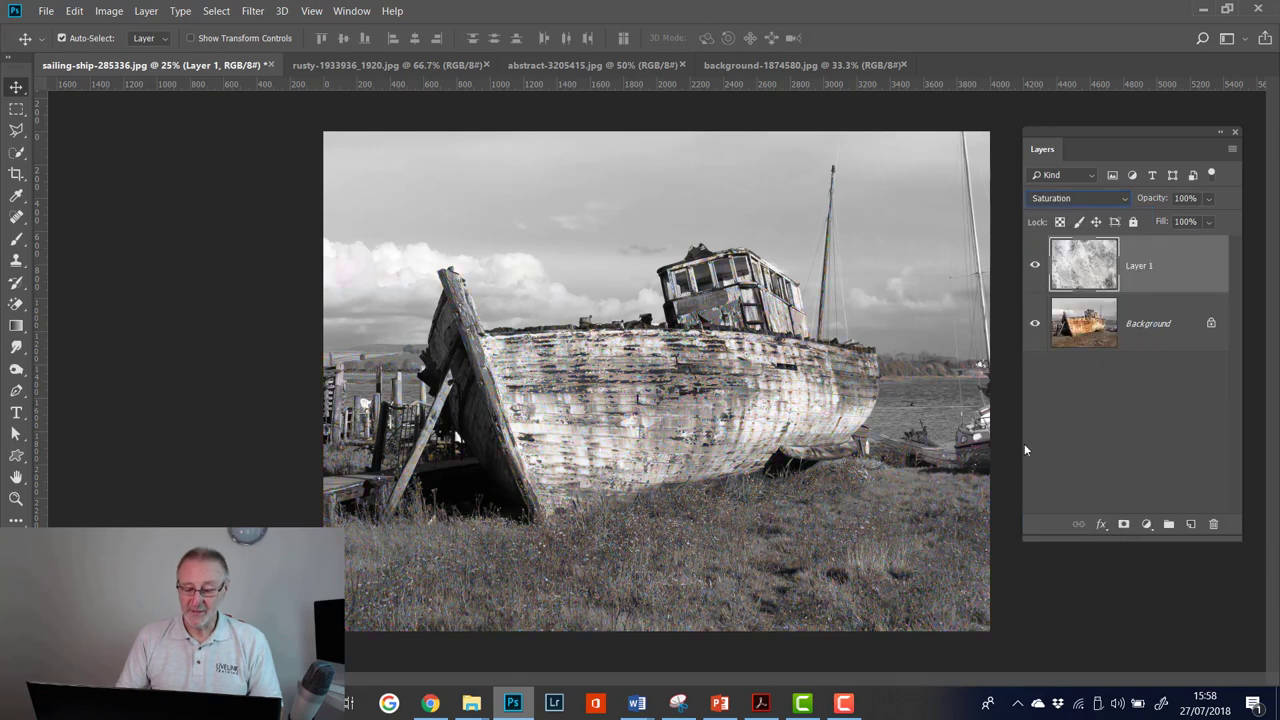
click(1121, 202)
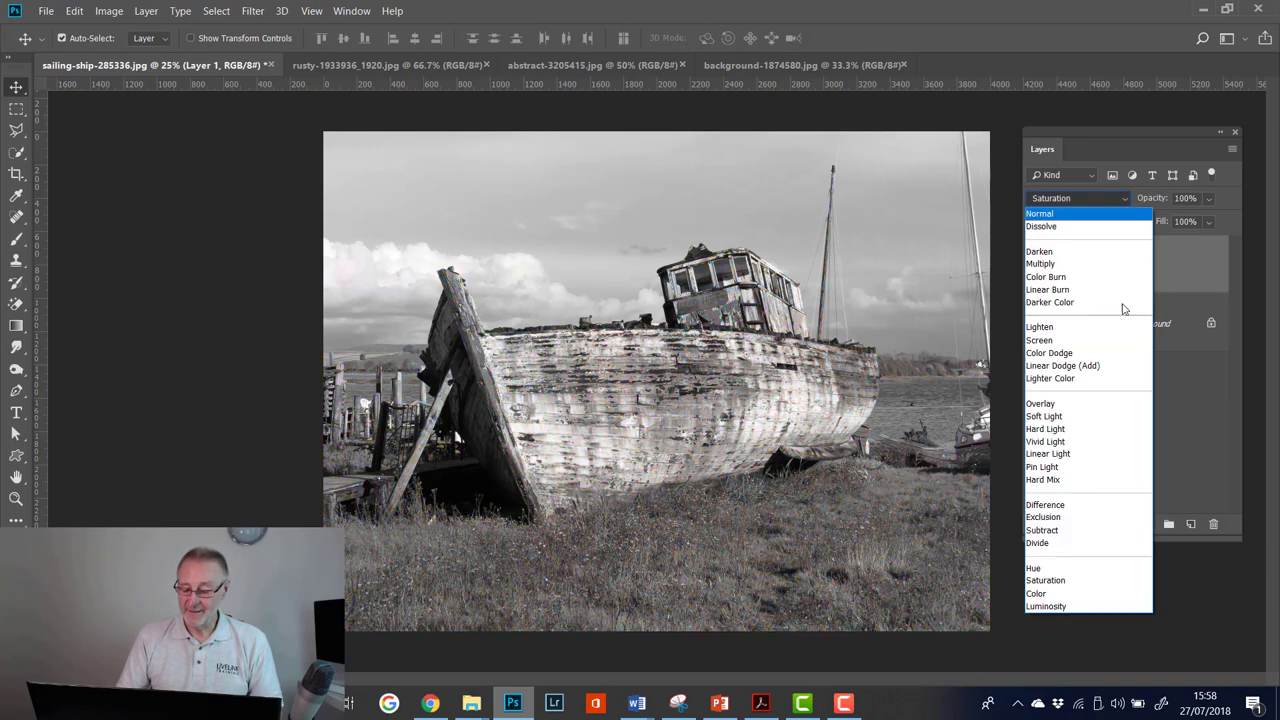
click(1045, 594)
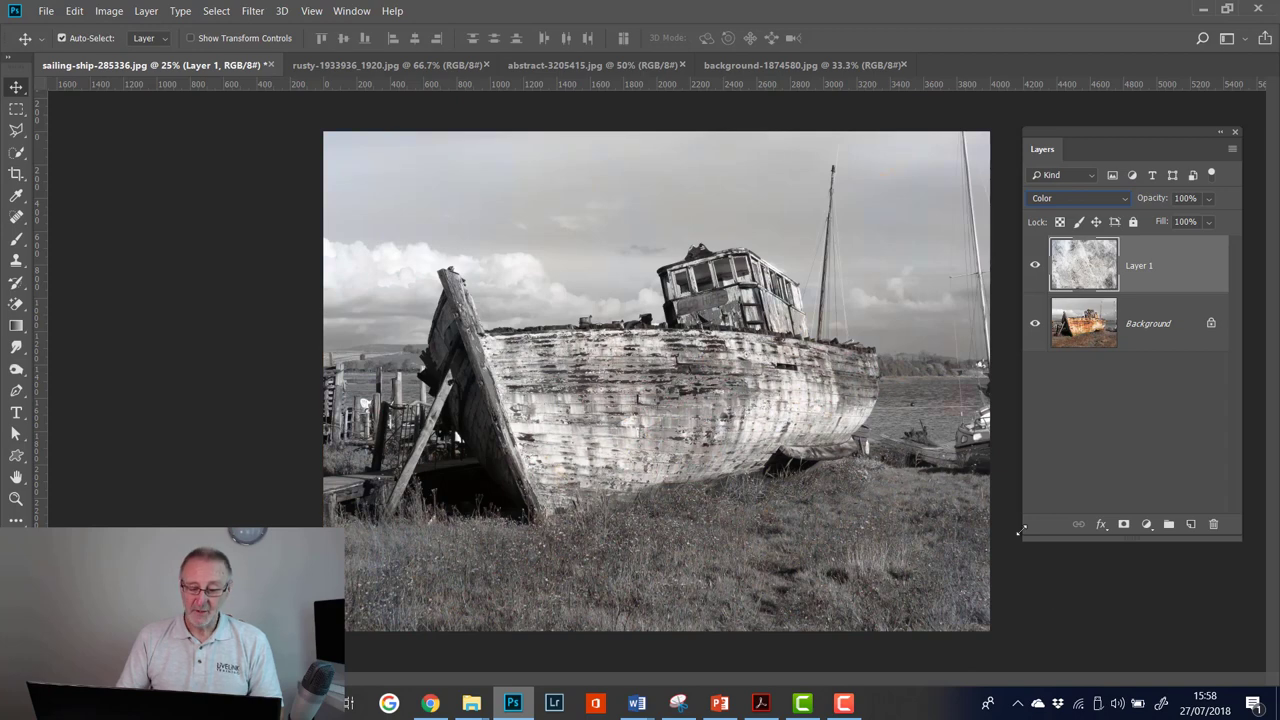
click(1126, 201)
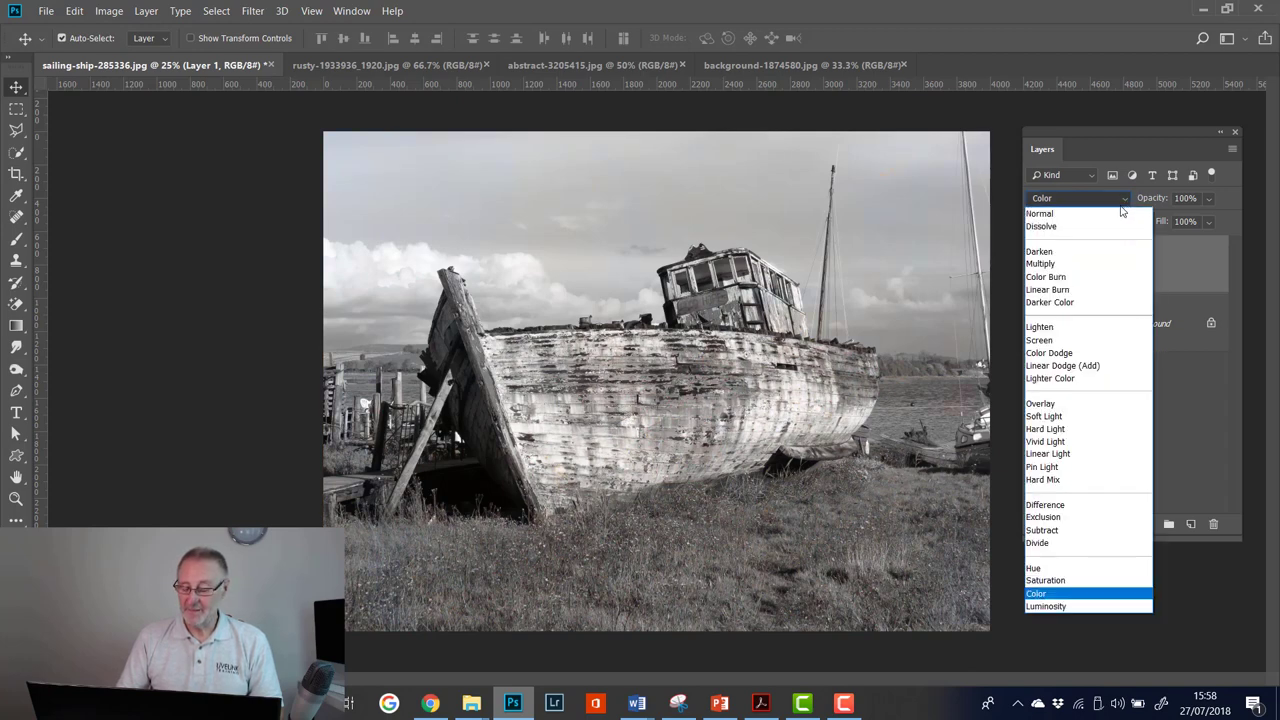
click(1045, 607)
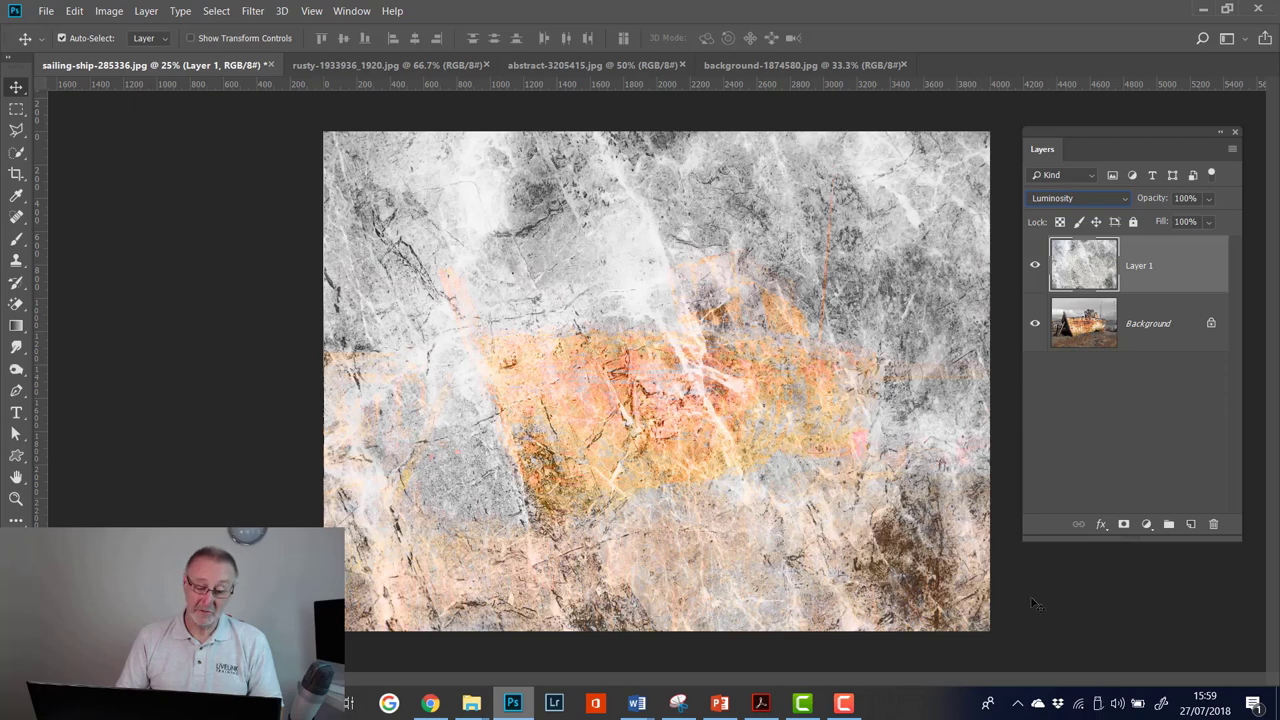
click(1122, 198)
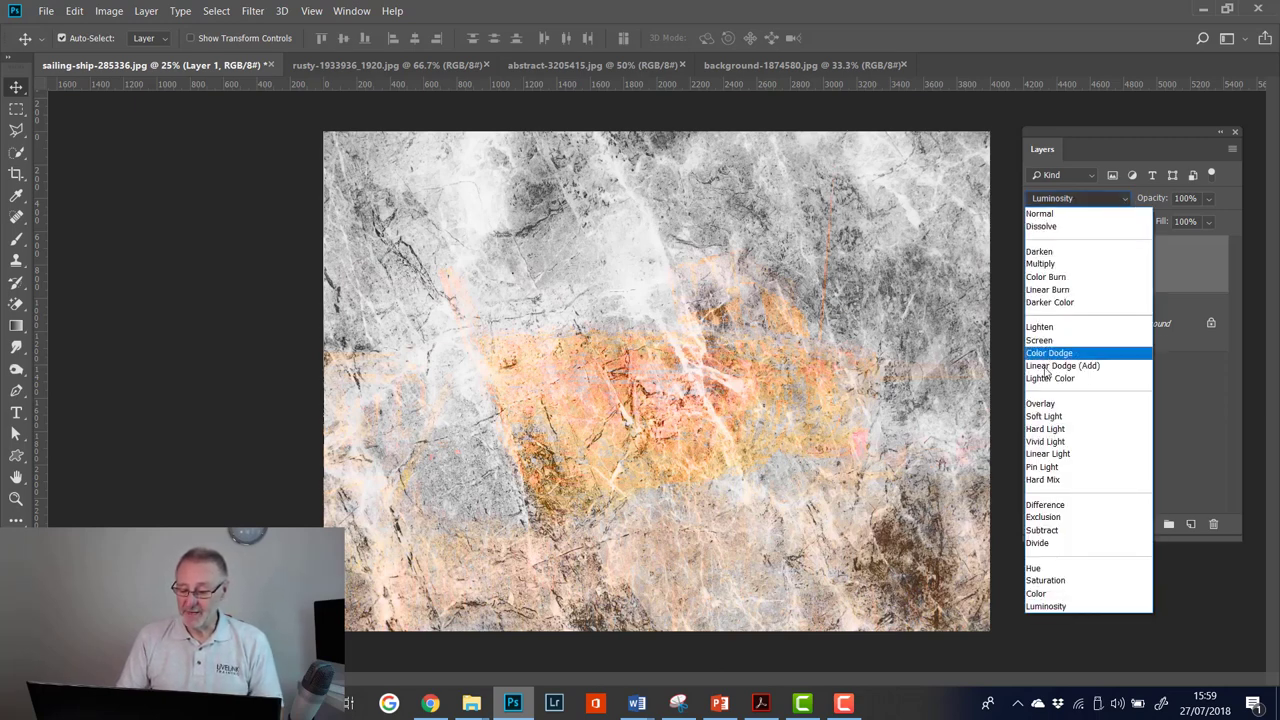
click(1058, 264)
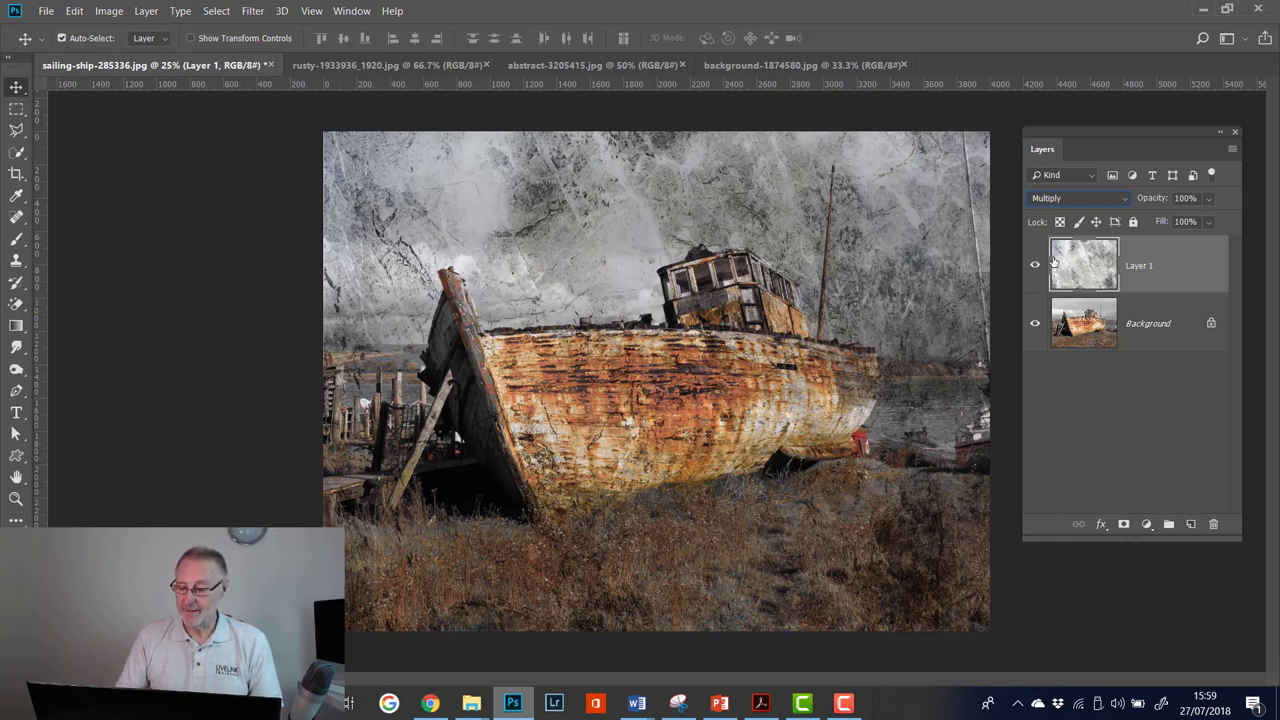
- Lower the marble Layer 1 opacity to 82%
click(1208, 220)
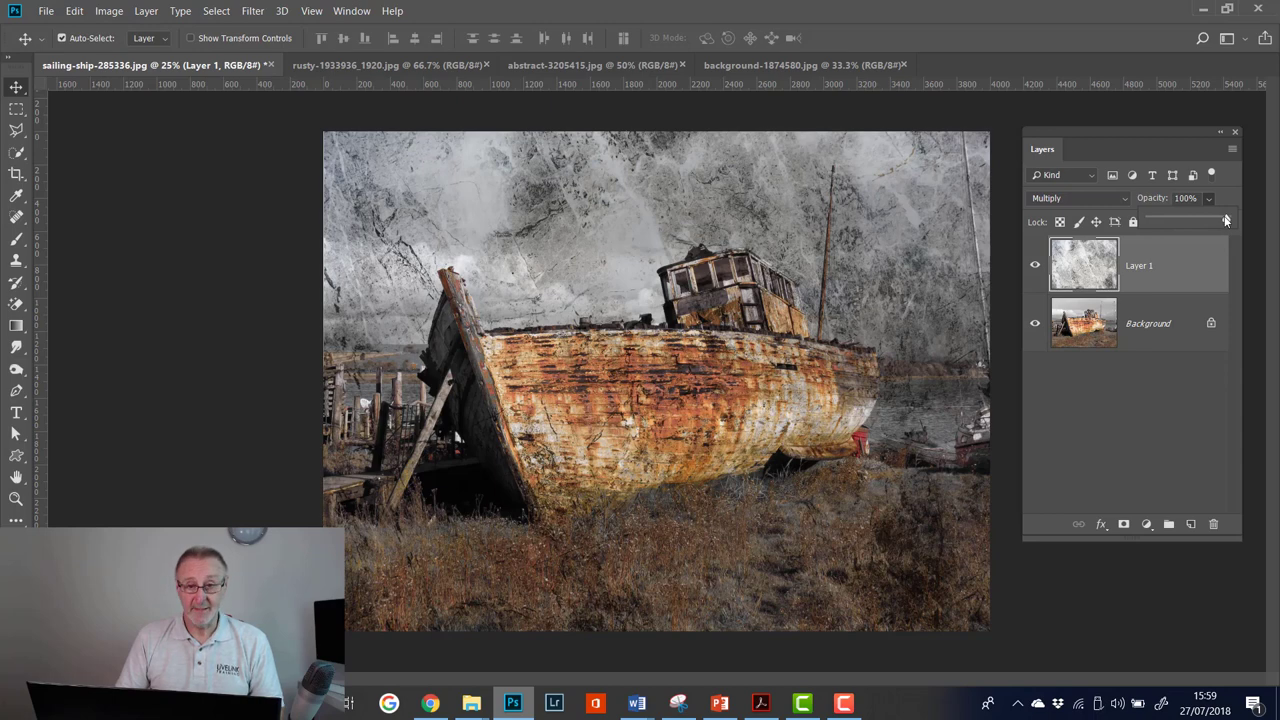
drag(1226, 220, 1175, 222)
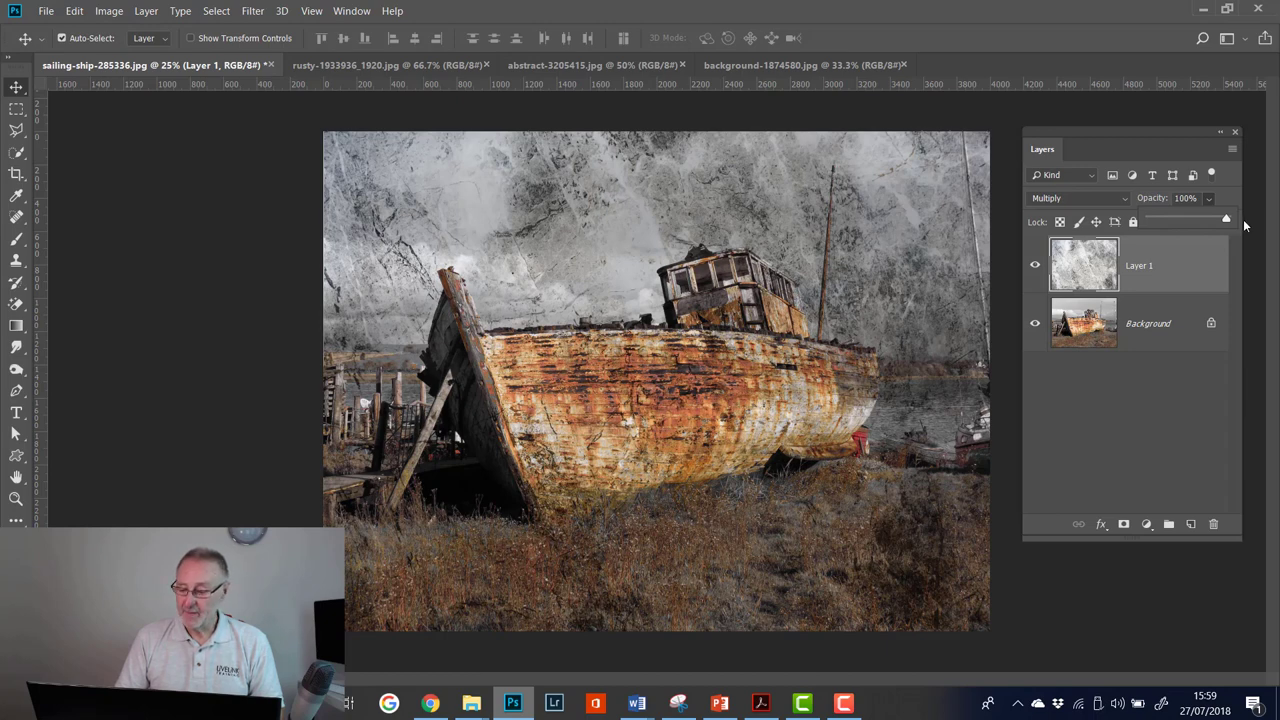
drag(1226, 220, 1213, 222)
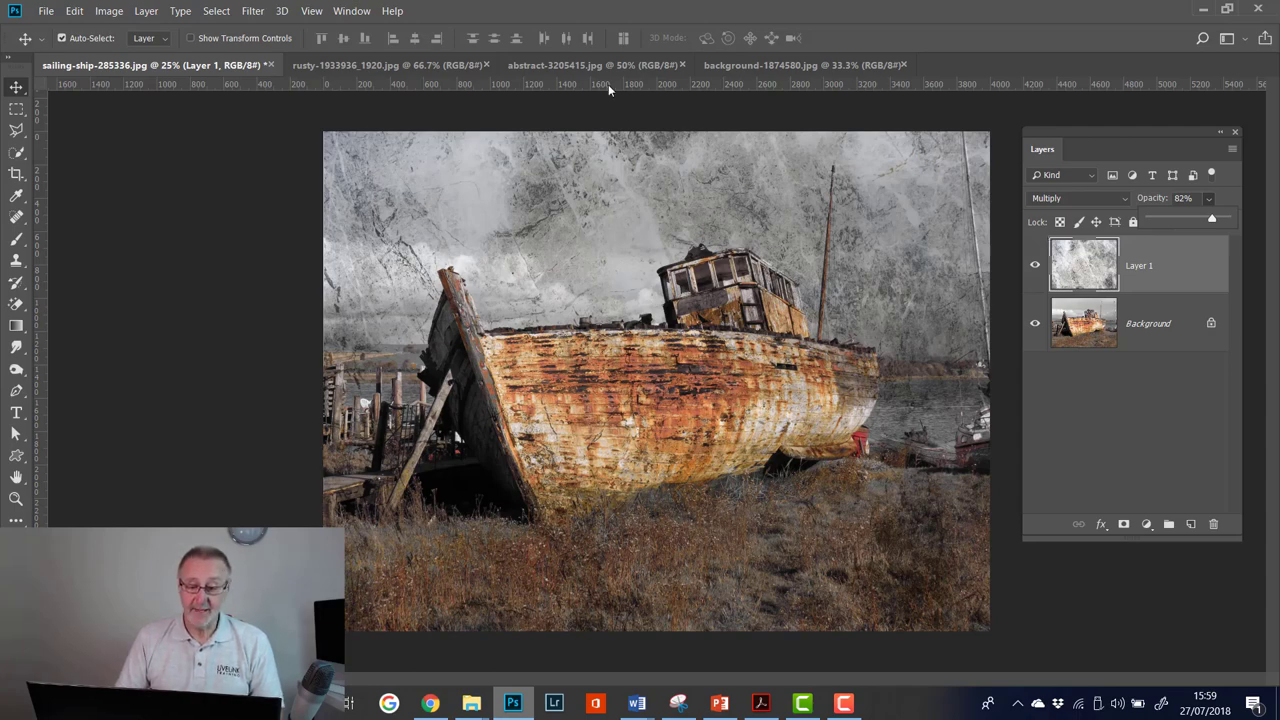
- Drag the cracked-plaster texture from background-1874580.jpg into the boat image, placed at the top-left
click(560, 66)
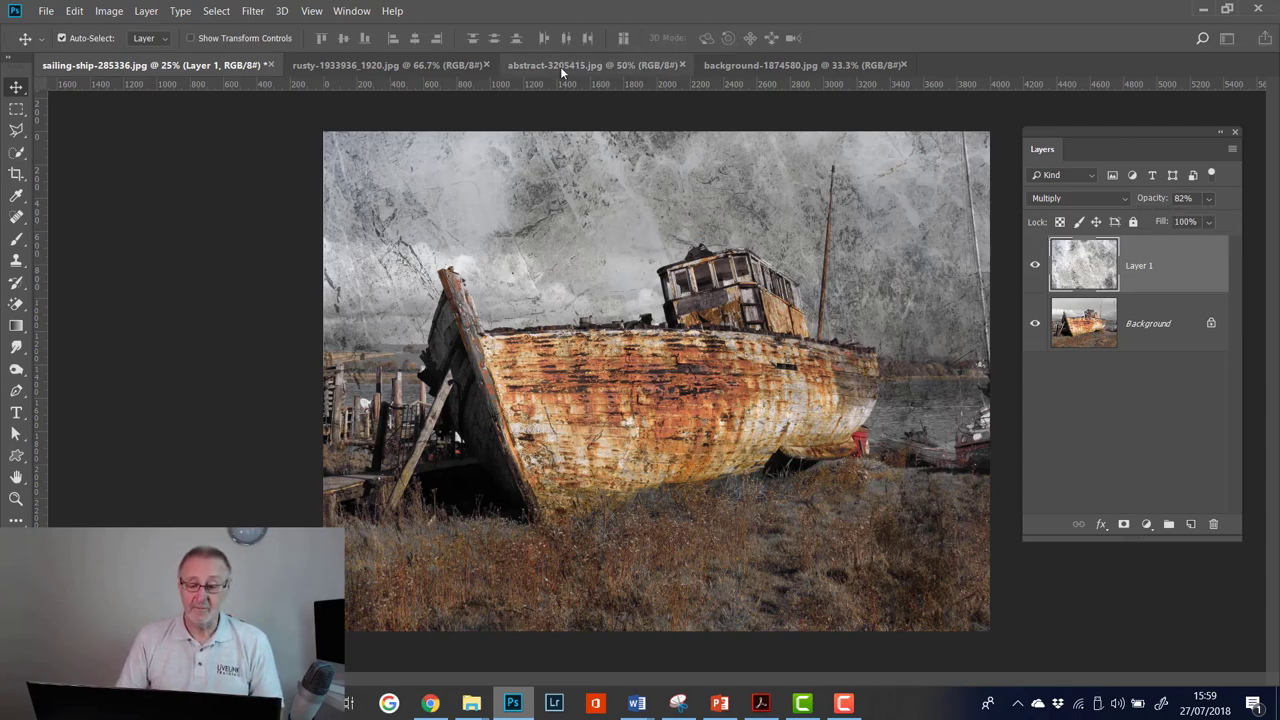
click(780, 64)
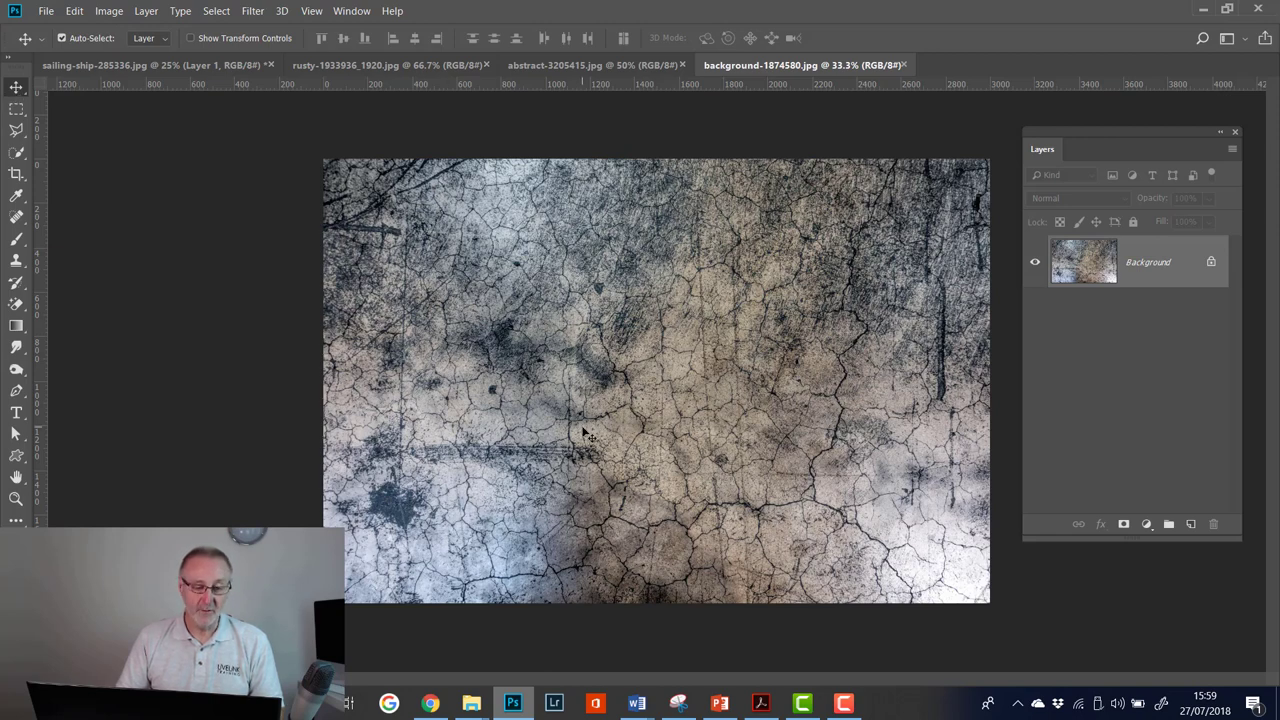
drag(585, 425, 700, 455)
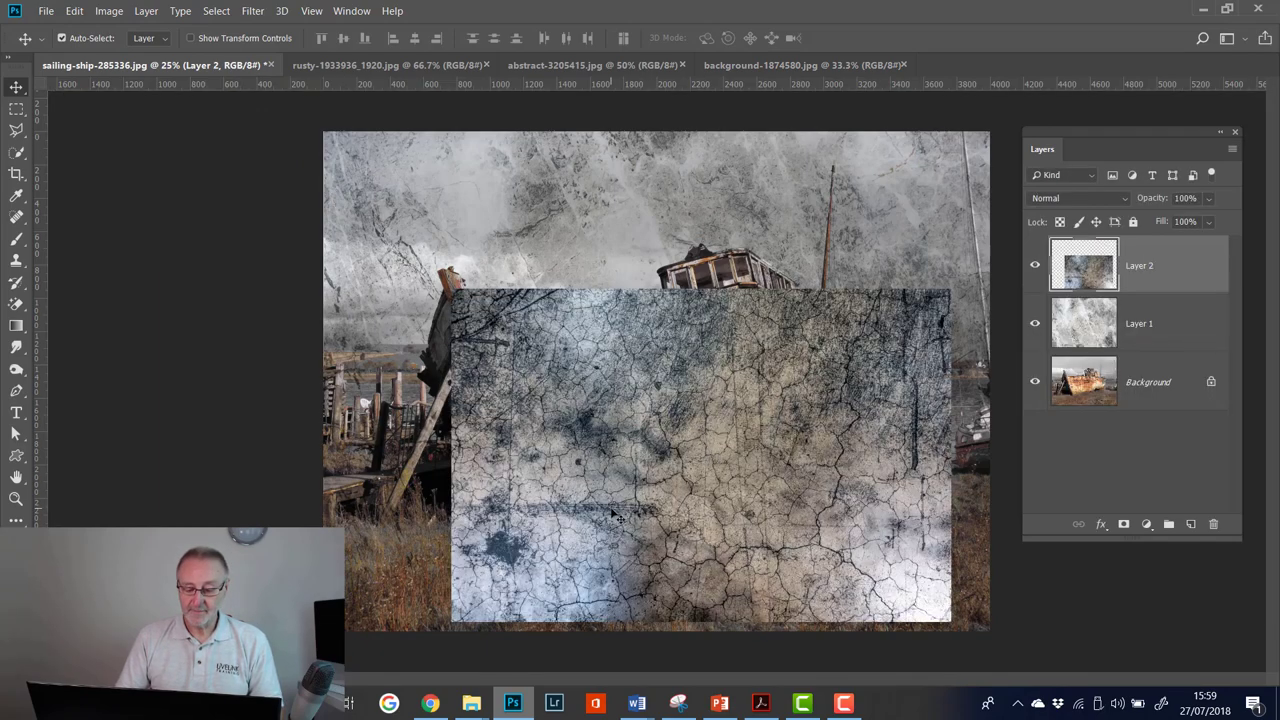
drag(617, 516, 484, 352)
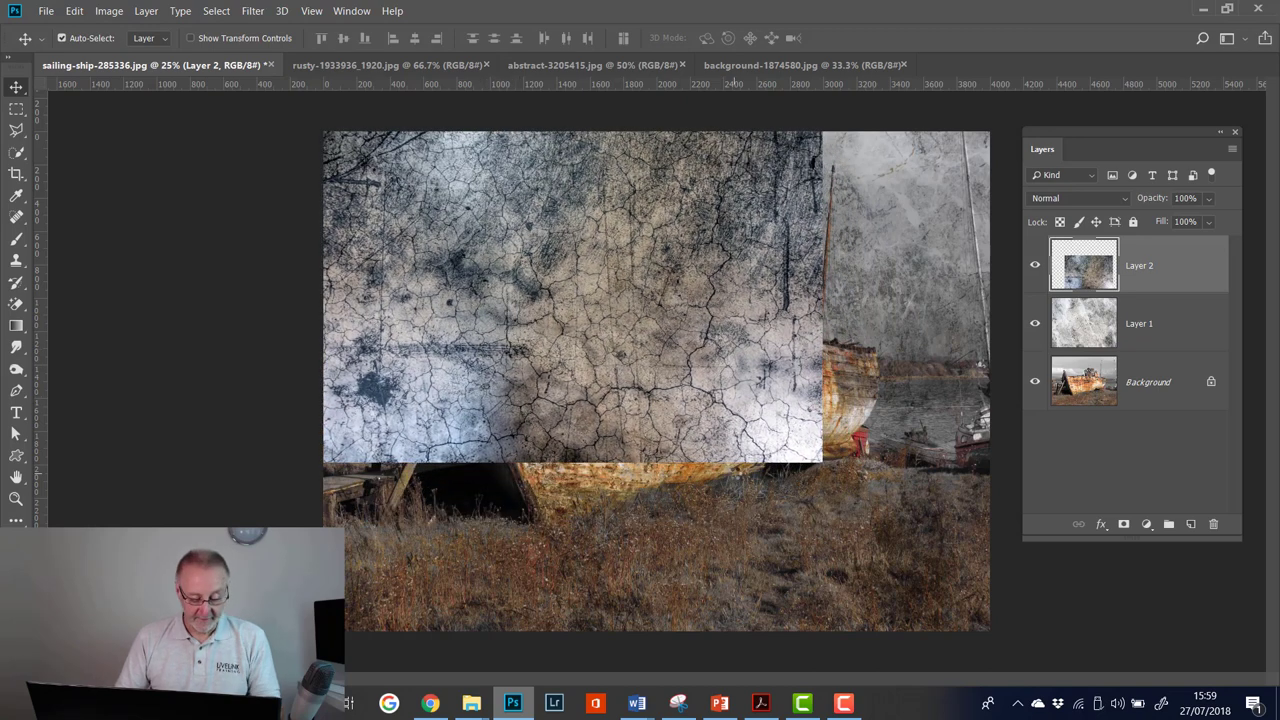
- Scale the cracked texture Layer 2 with Ctrl+T to fill the whole canvas
key(ctrl+t)
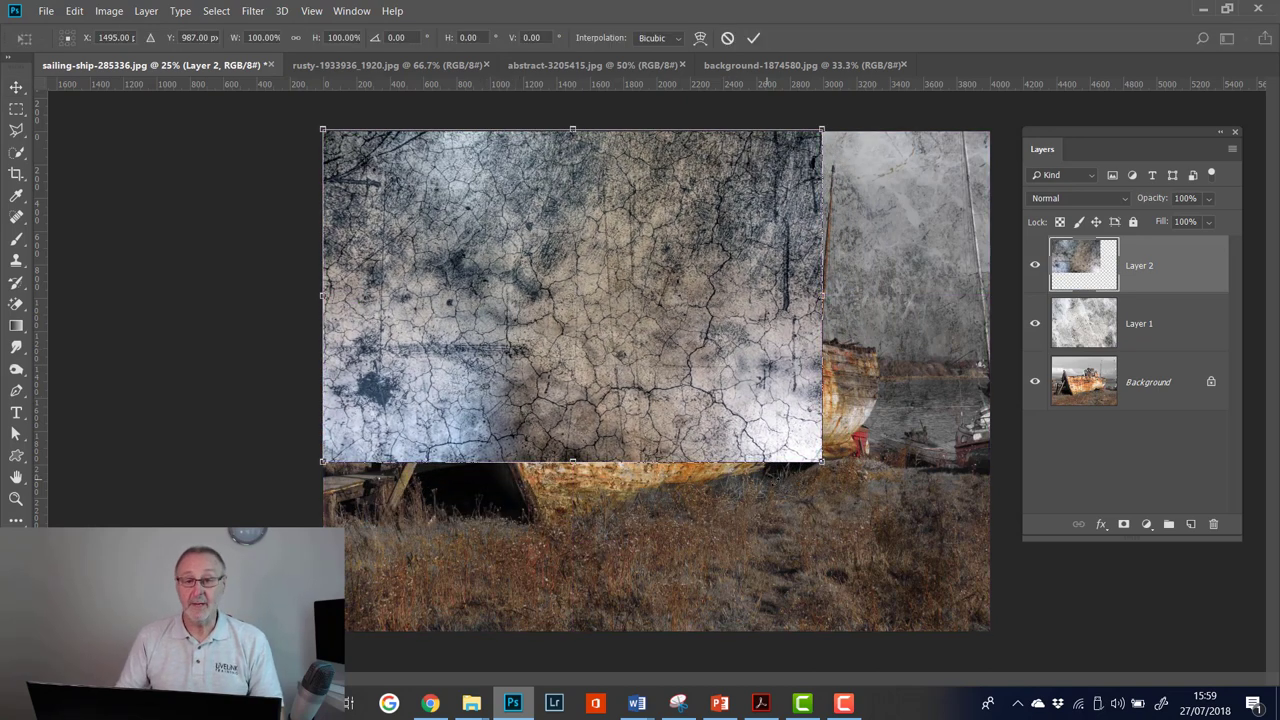
drag(821, 461, 990, 632)
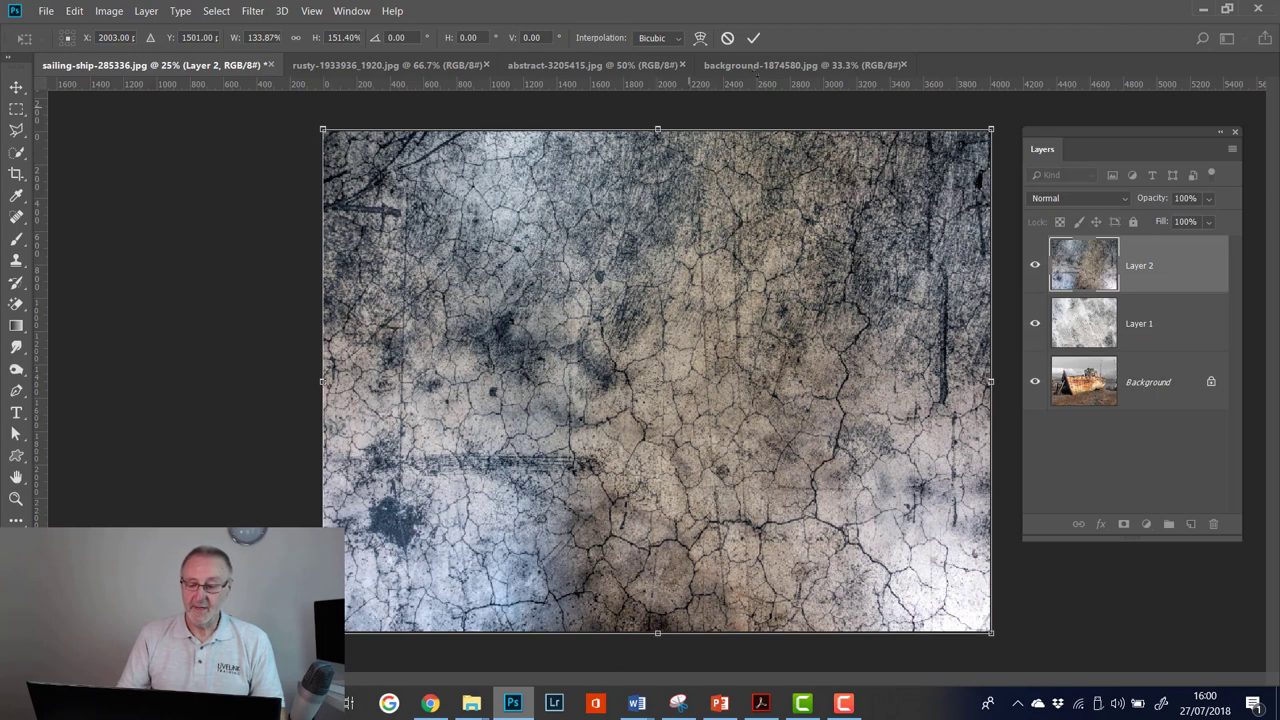
click(753, 38)
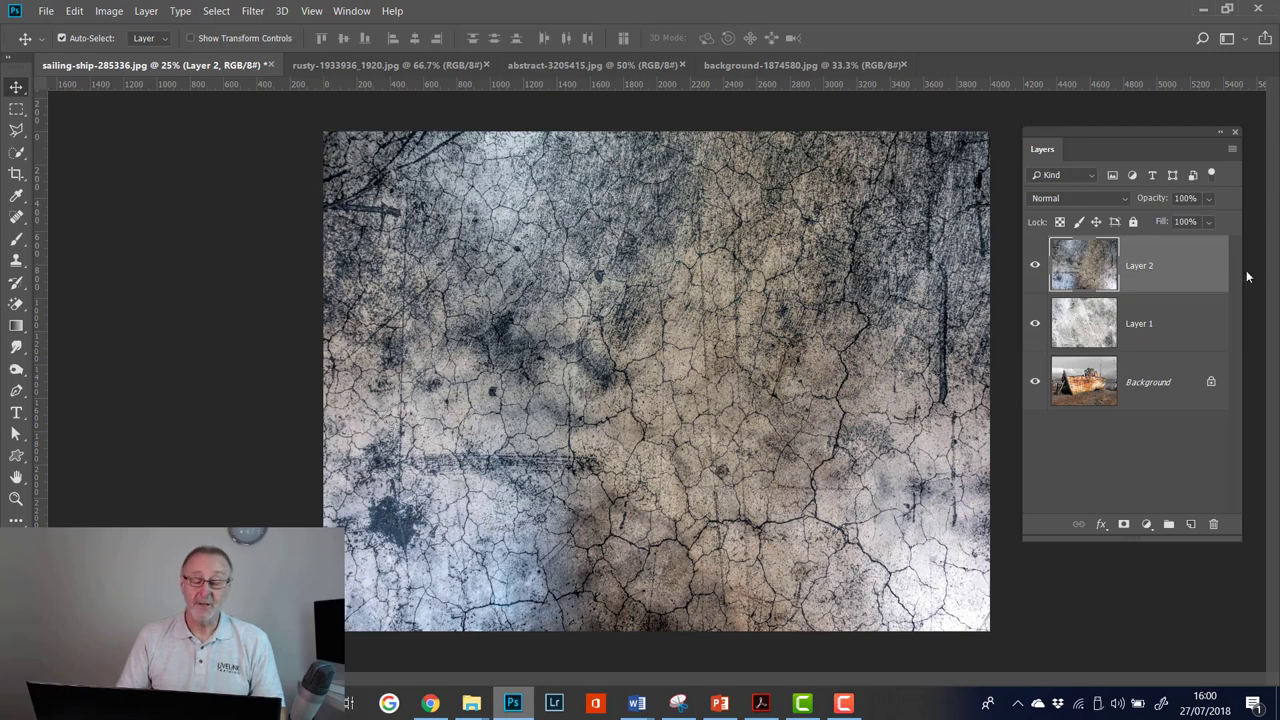
click(1125, 198)
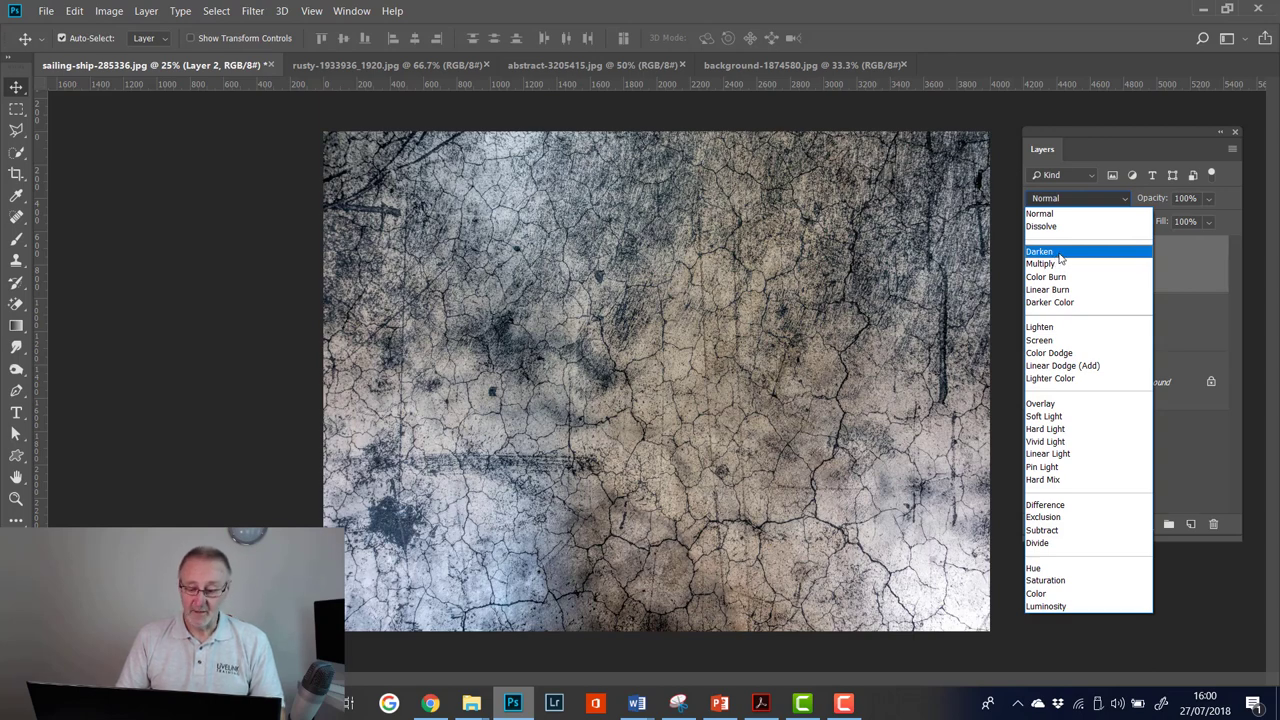
- Try Darken and Multiply on the cracked texture layer, nudging its opacity in between
click(1060, 258)
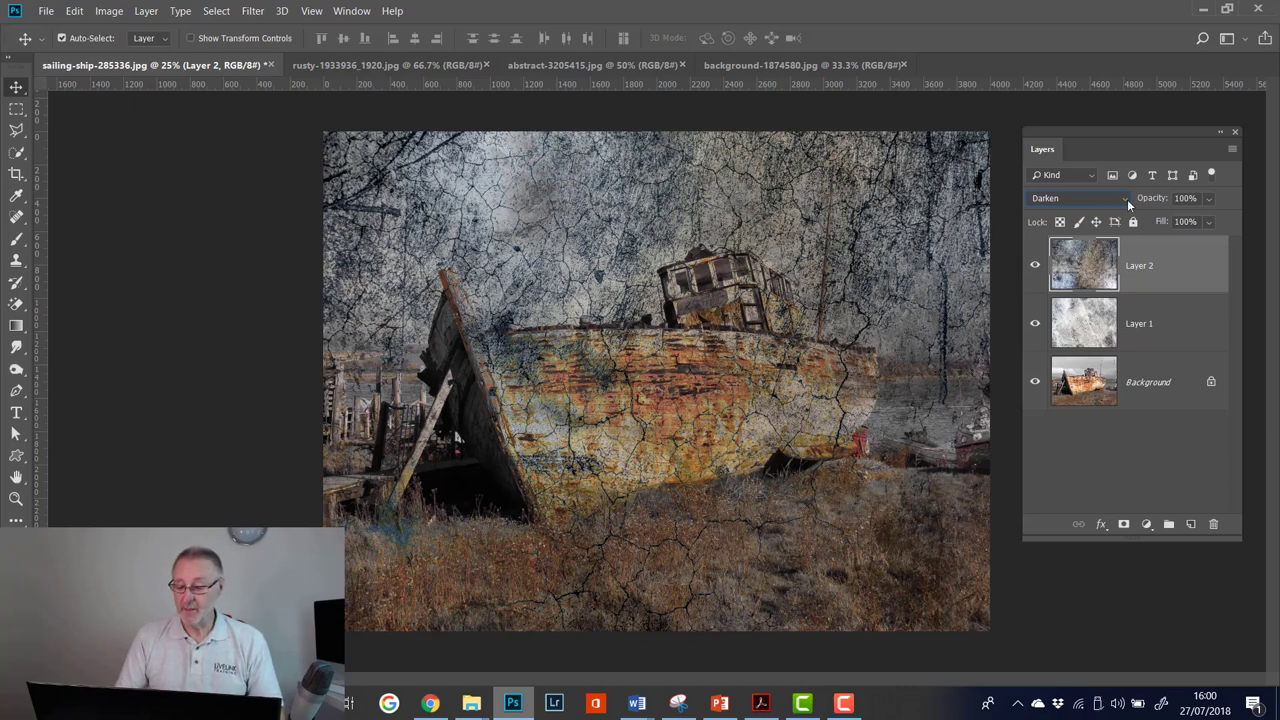
click(1207, 198)
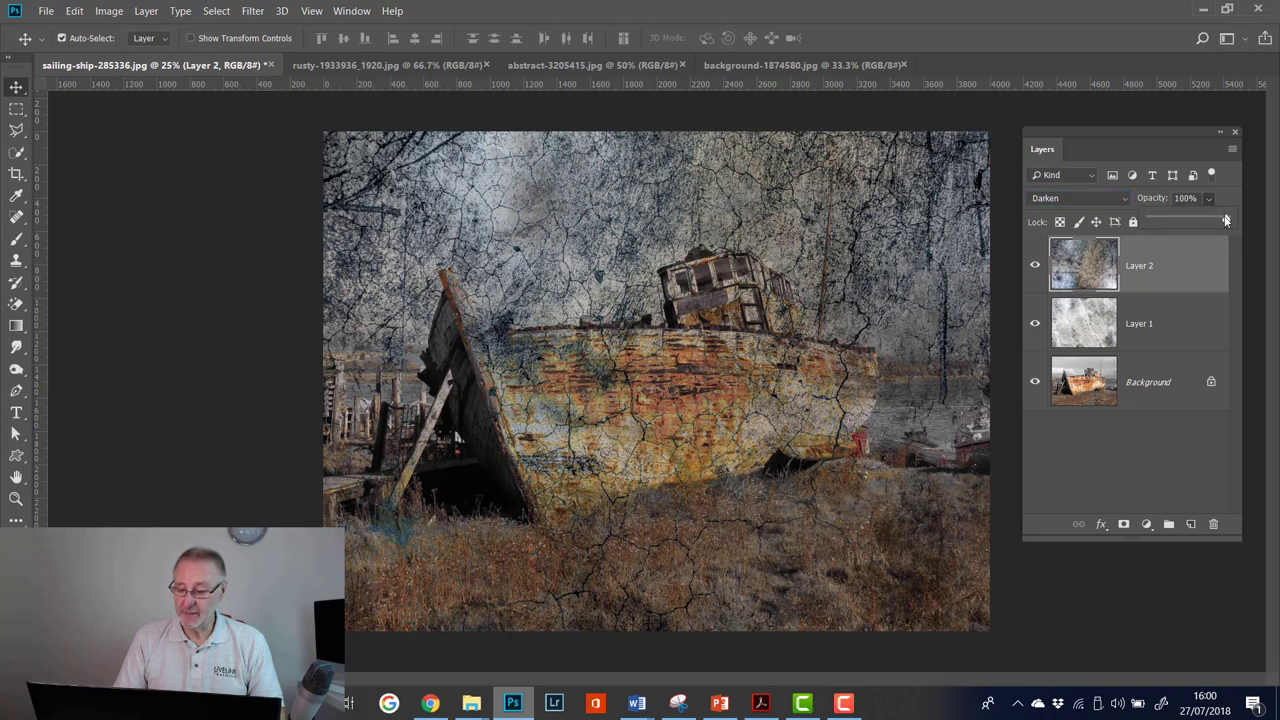
mouse_move(1228, 221)
mouse_down()
mouse_move(1197, 224)
mouse_move(1227, 221)
mouse_up()
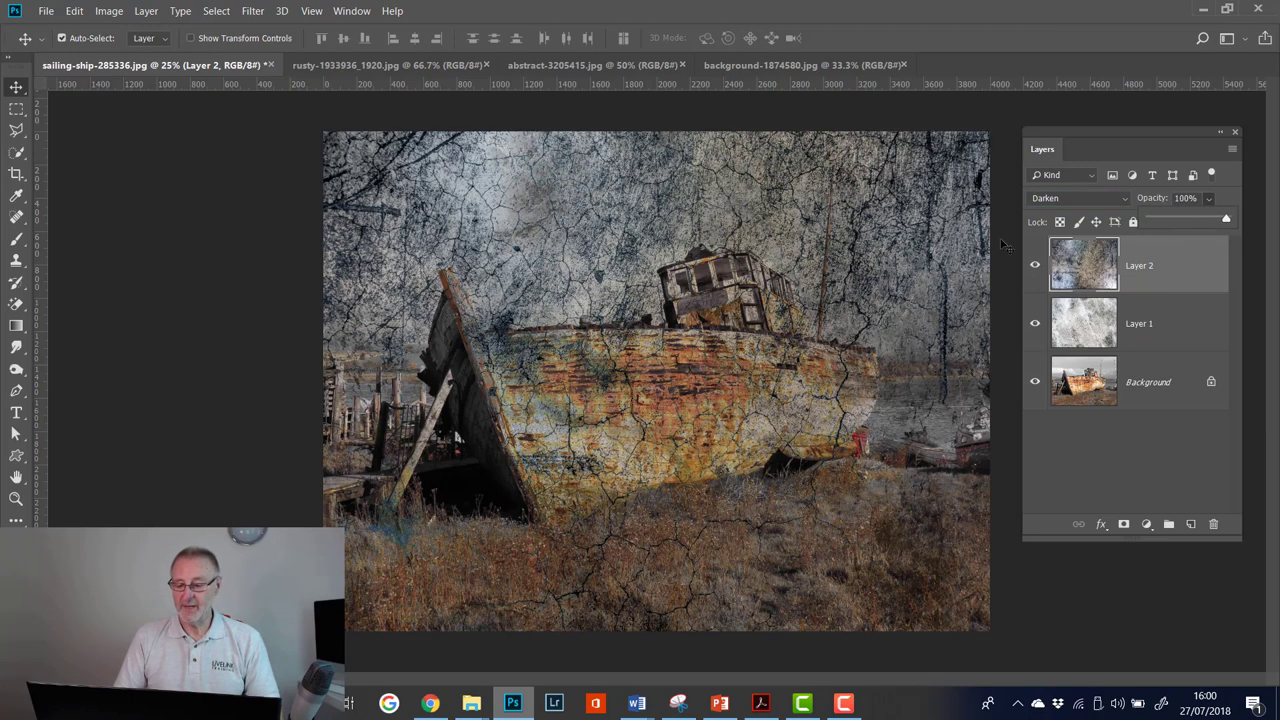
click(1125, 197)
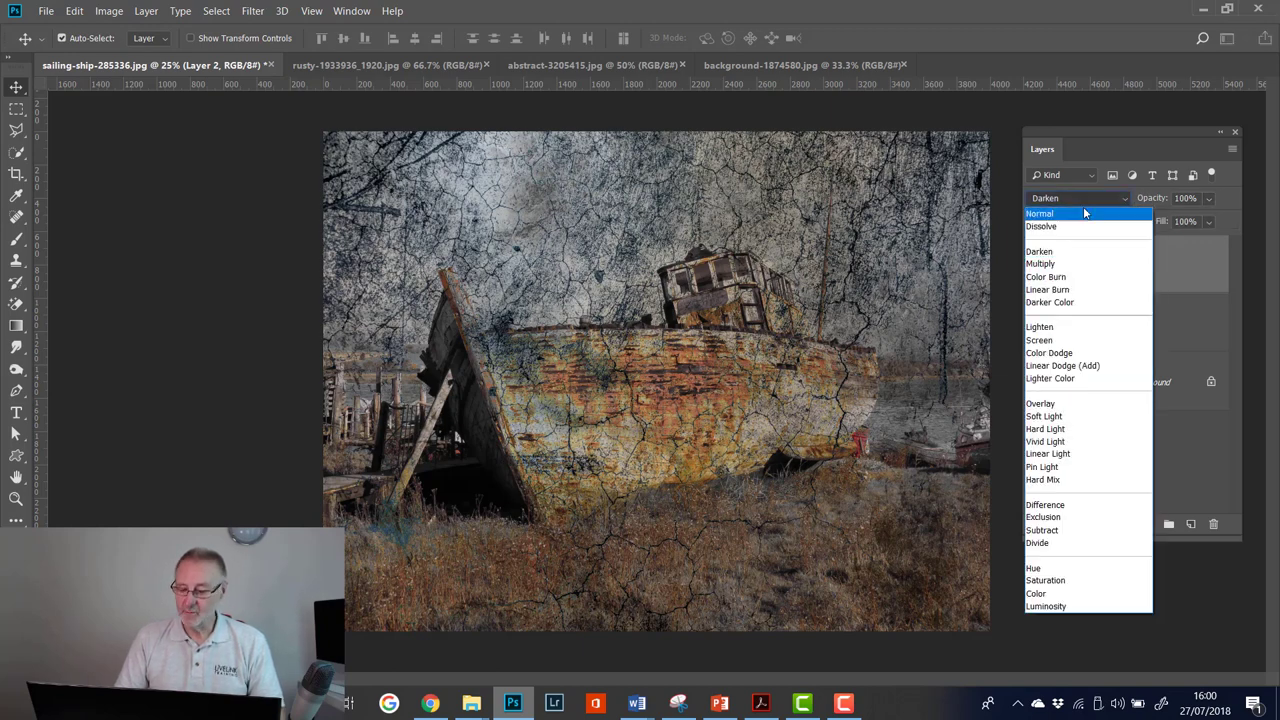
click(1077, 264)
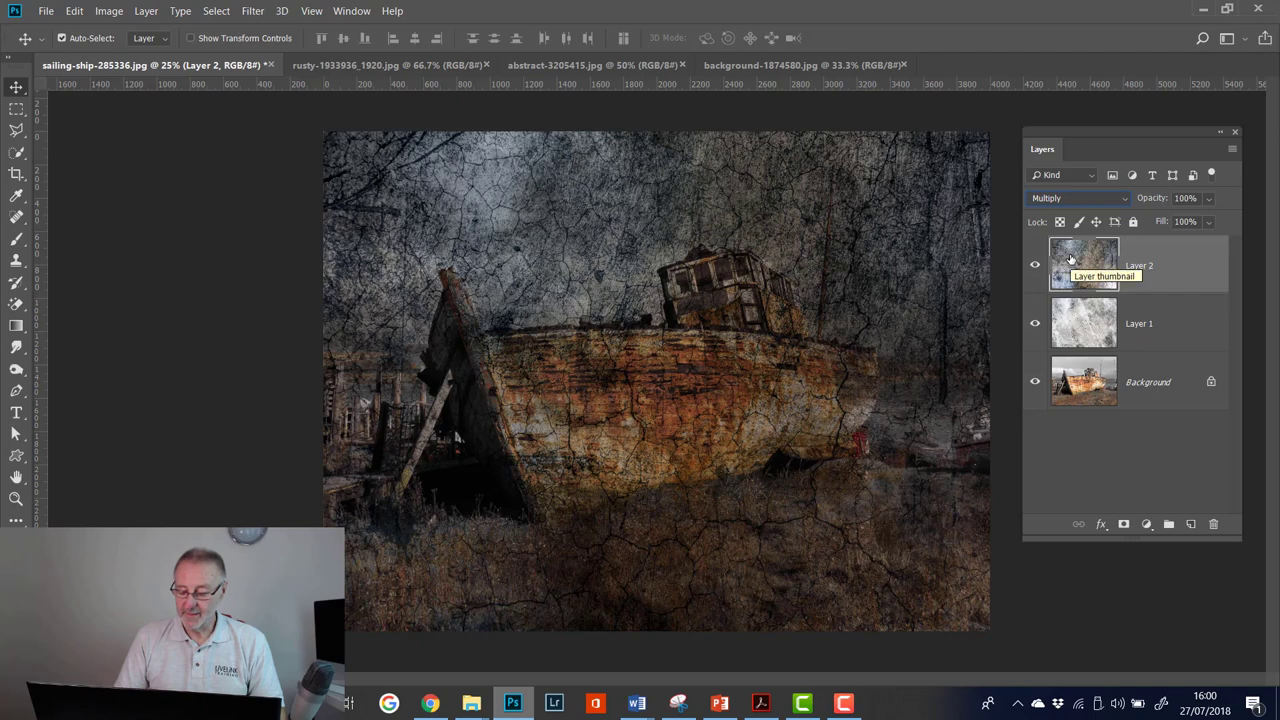
- Try Screen, Overlay, Hard Mix and Pin Light on Layer 2, settling on Linear Light
click(1126, 196)
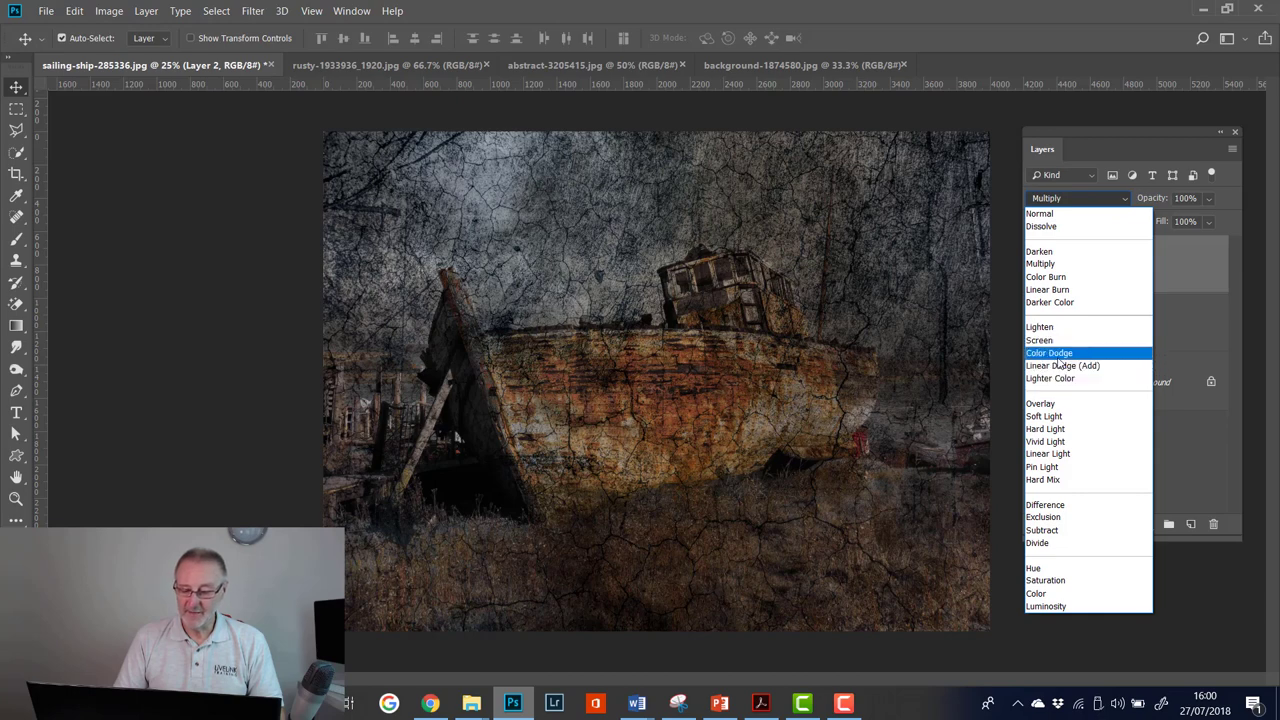
click(1052, 340)
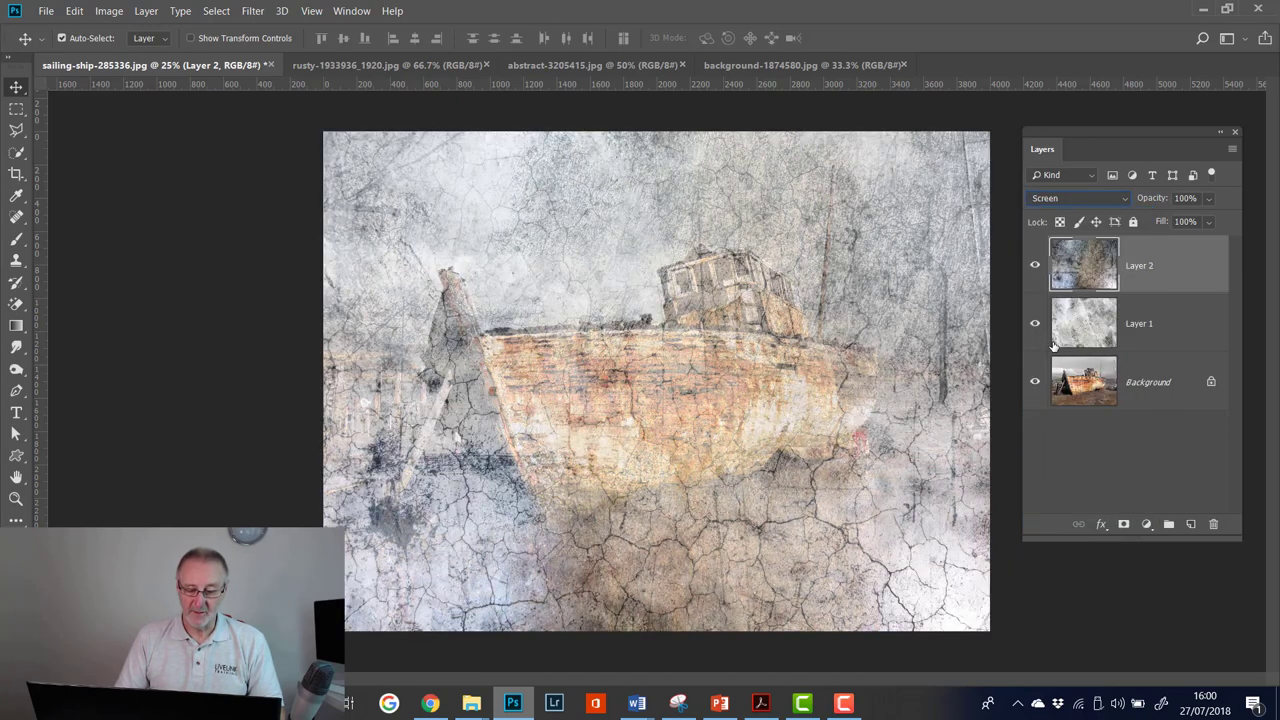
click(1121, 197)
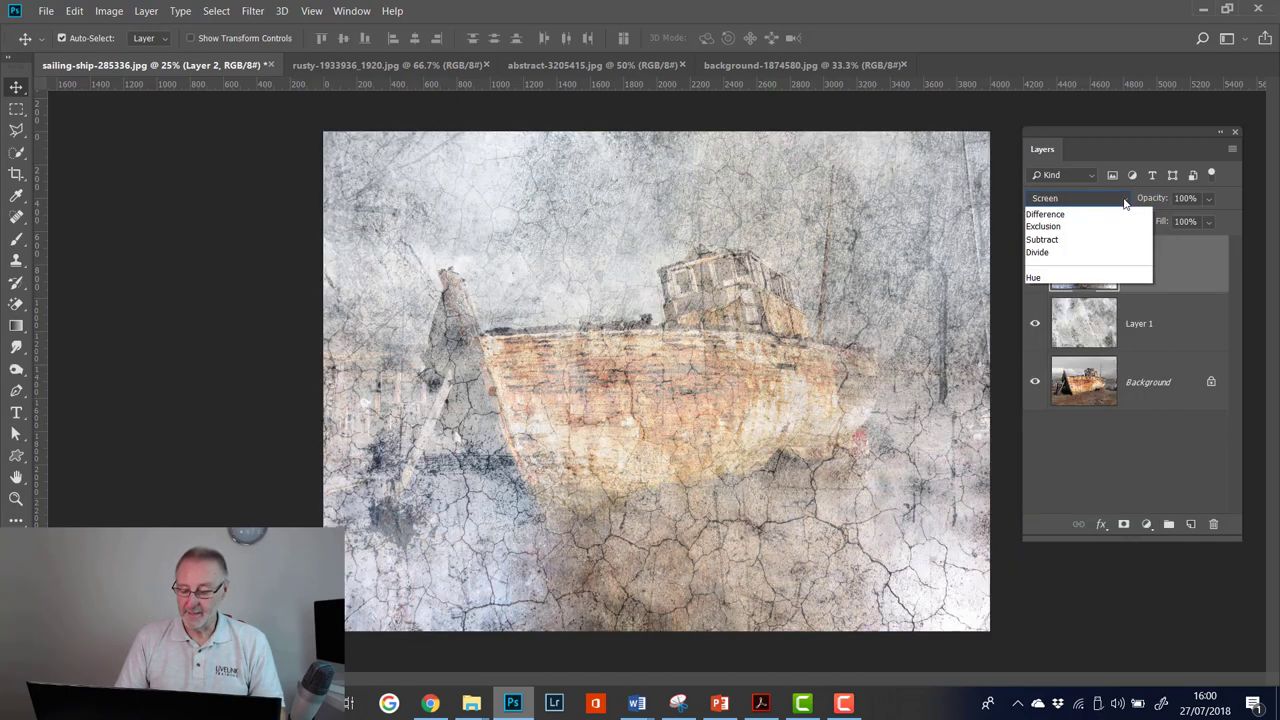
click(1080, 403)
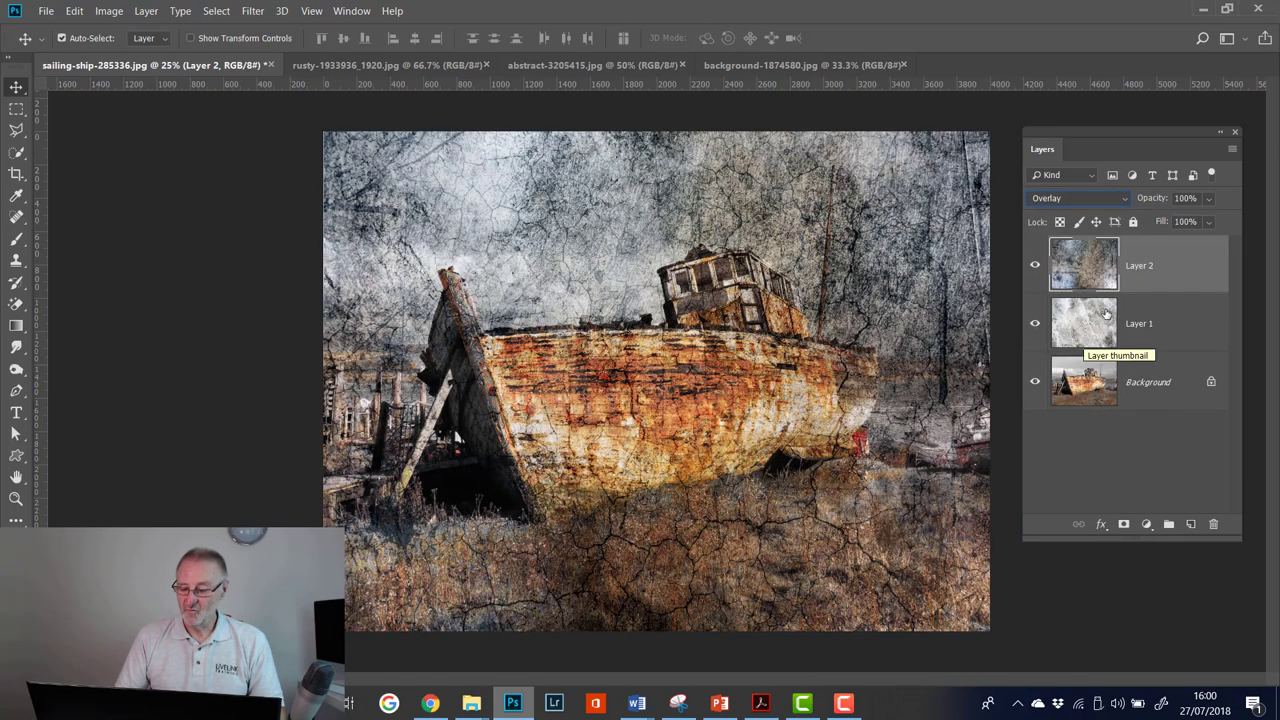
click(1126, 198)
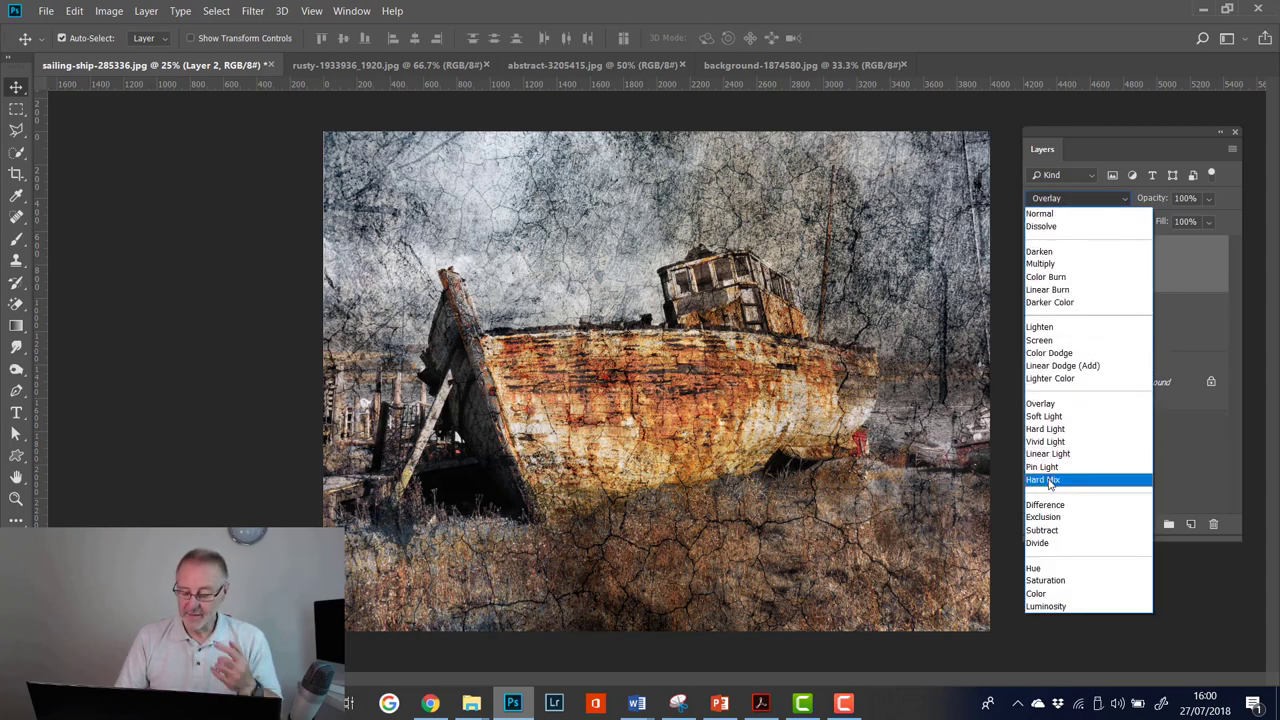
click(1049, 481)
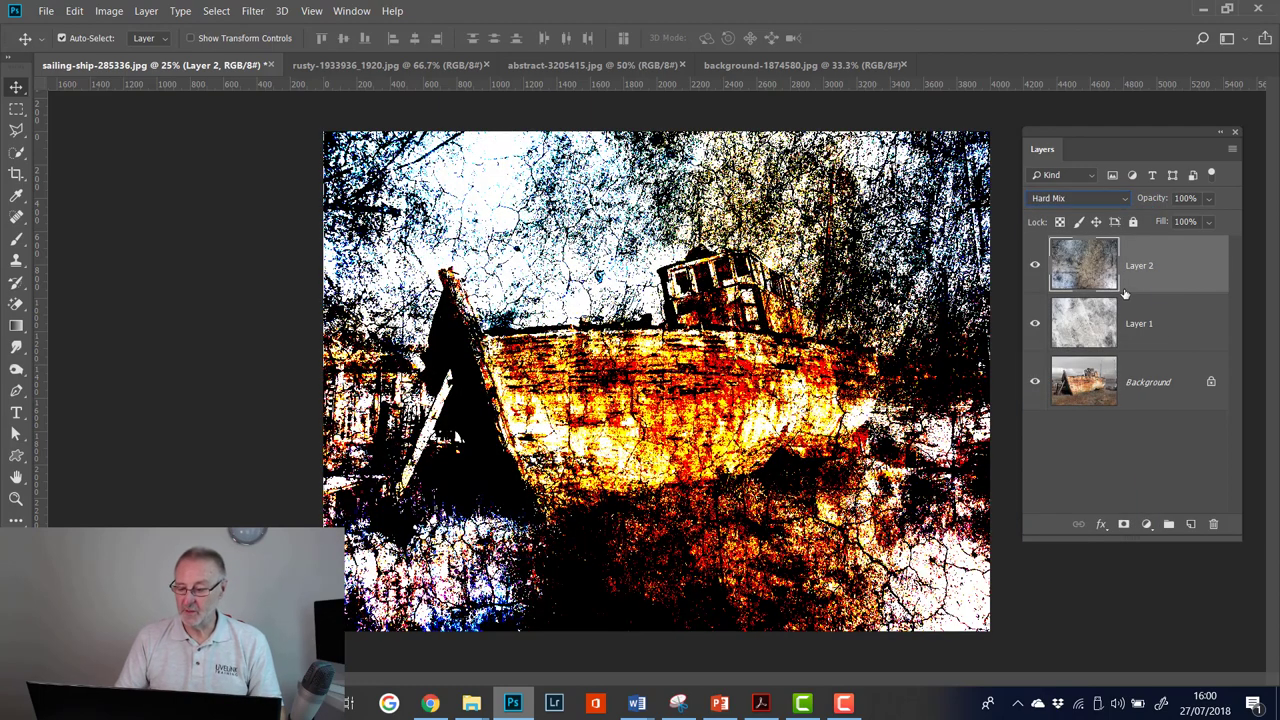
click(1125, 197)
click(1051, 467)
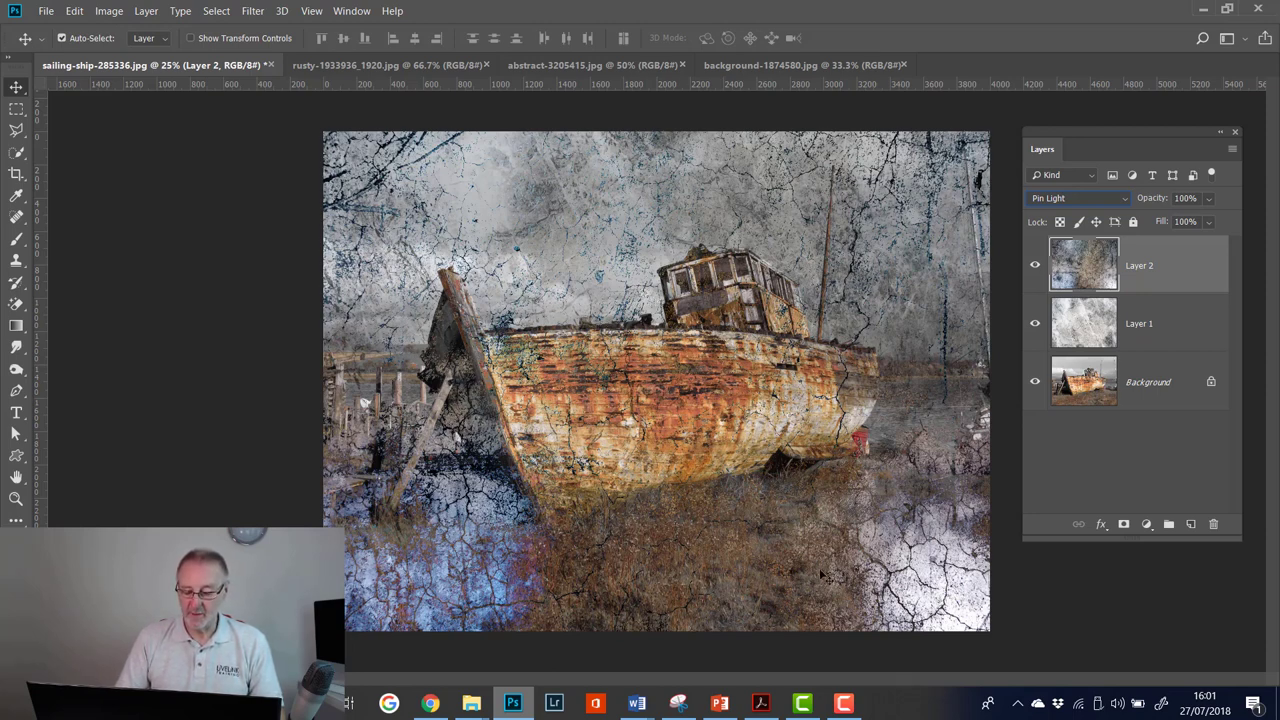
click(1124, 197)
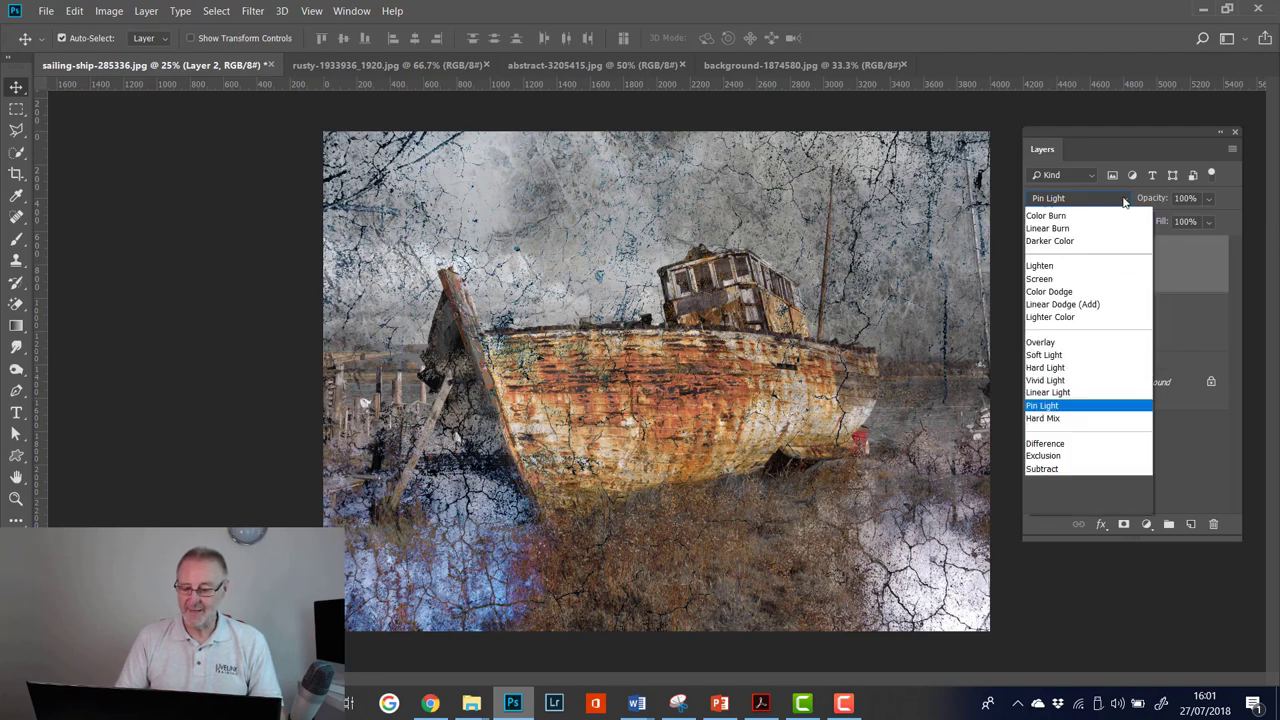
click(1046, 453)
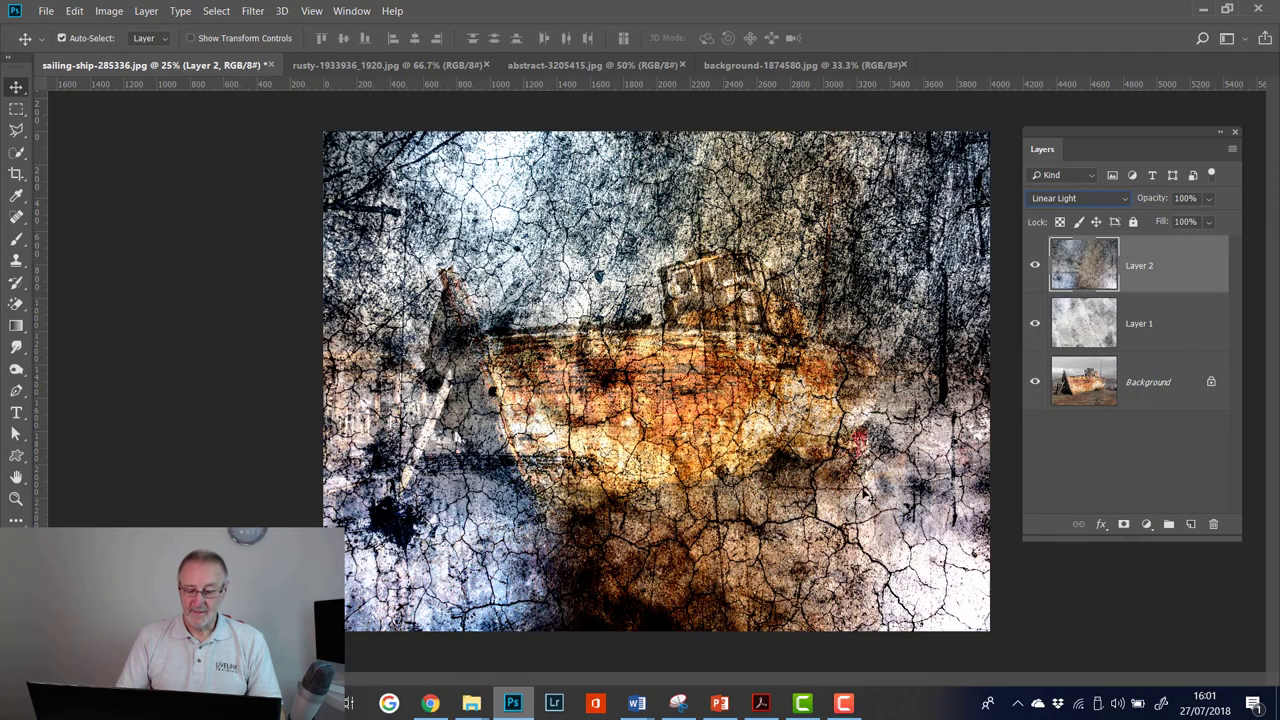
- Lower Layer 2's opacity to 33% and switch to the rusty-1933936_1920.jpg chain photo
click(1206, 199)
drag(1229, 221, 1175, 223)
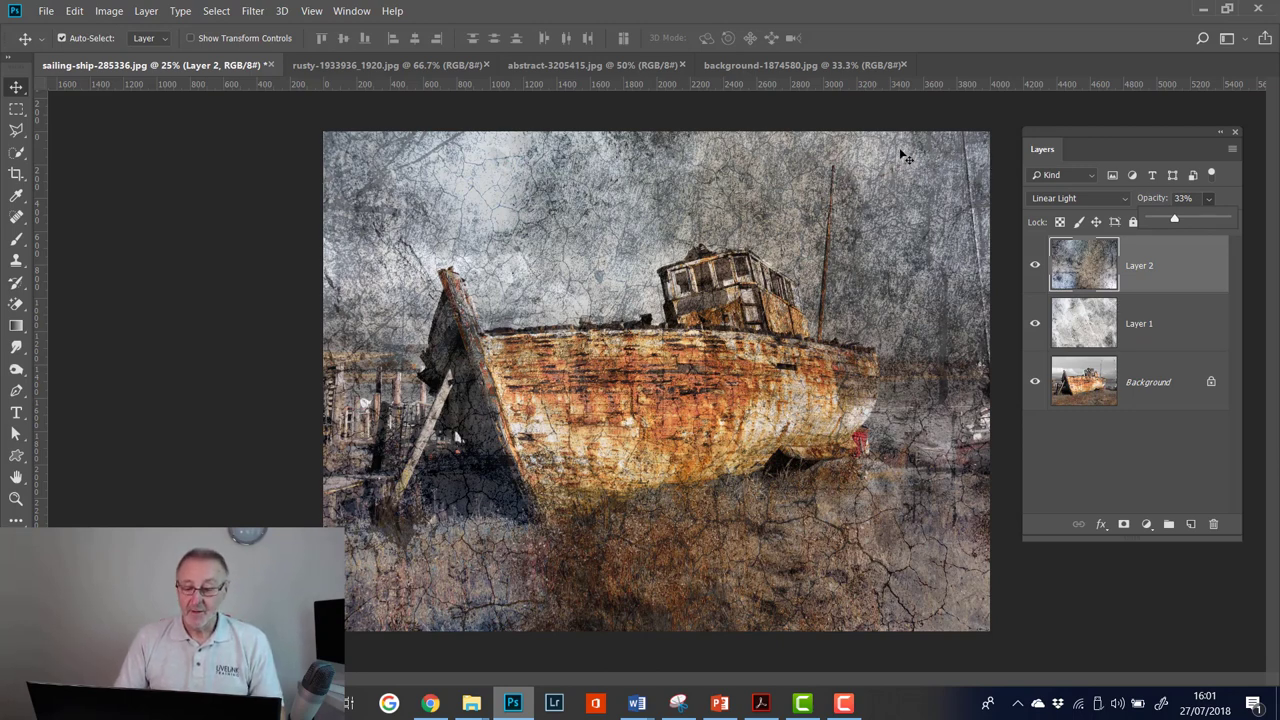
click(360, 64)
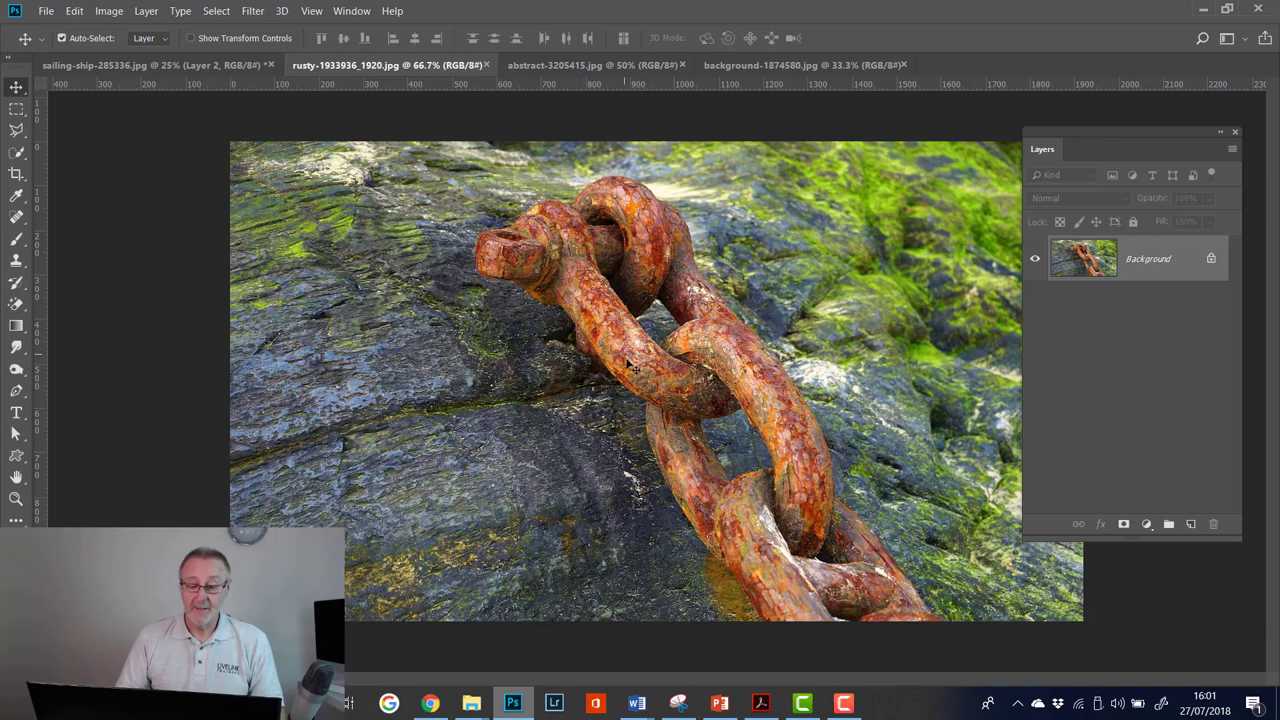
- Bring the rusty chain into the boat document as Layer 3 and scale it to cover the canvas
click(256, 64)
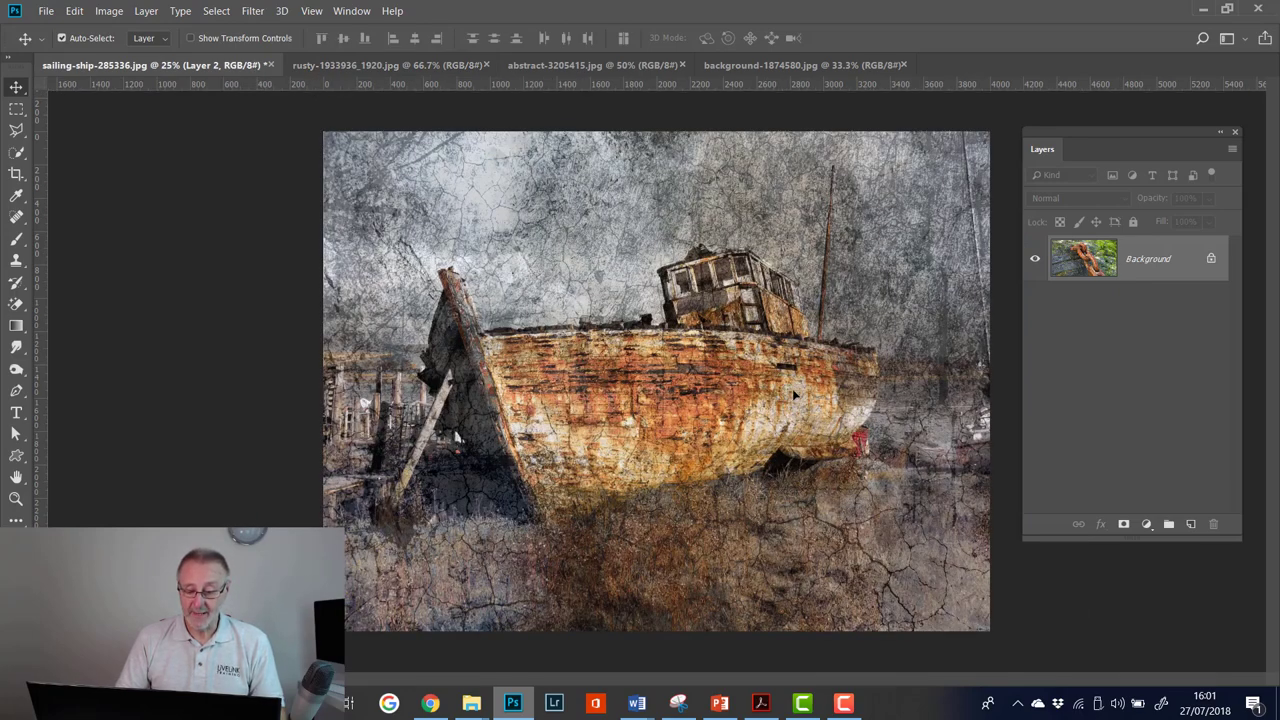
drag(780, 400, 455, 237)
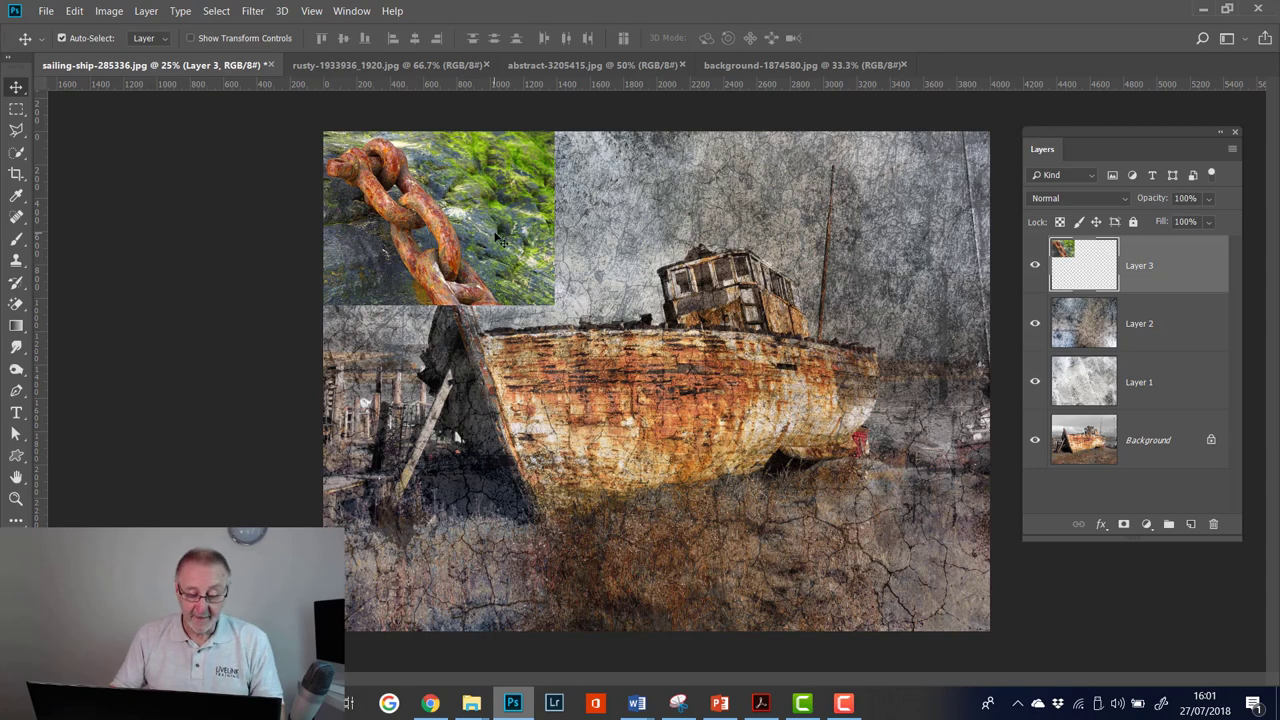
key(ctrl)
key(ctrl+t)
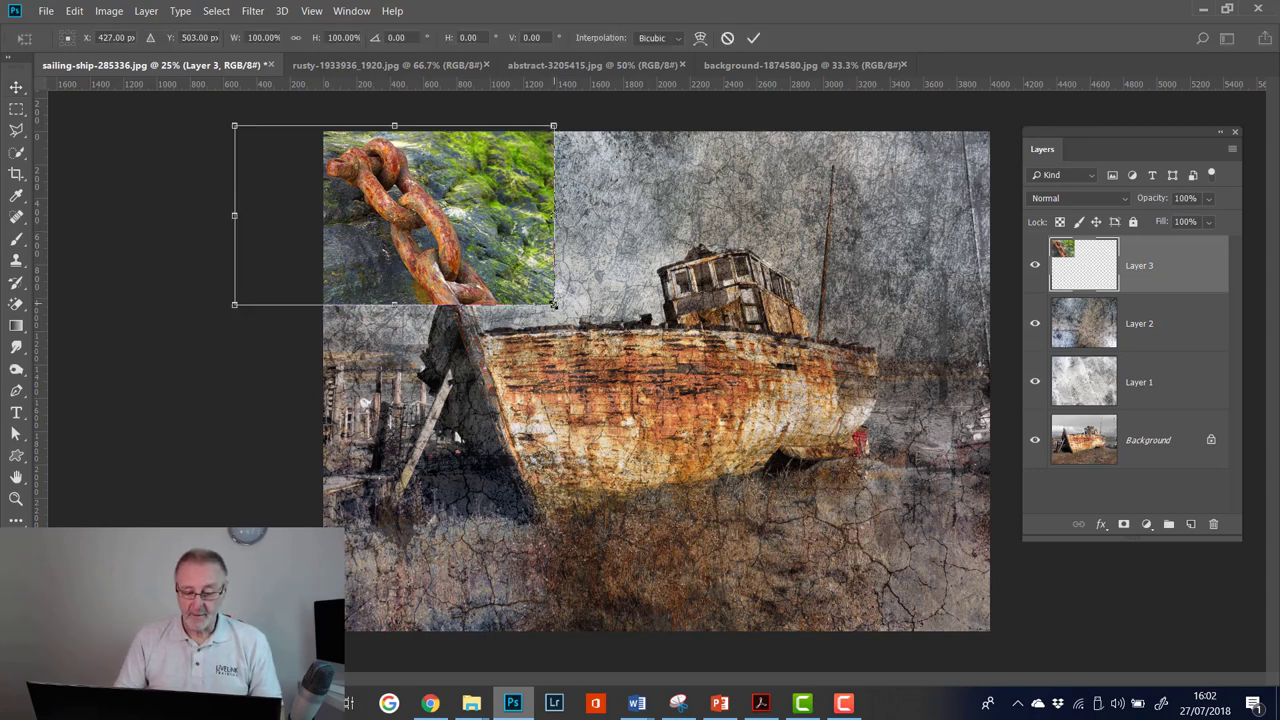
drag(553, 304, 1166, 695)
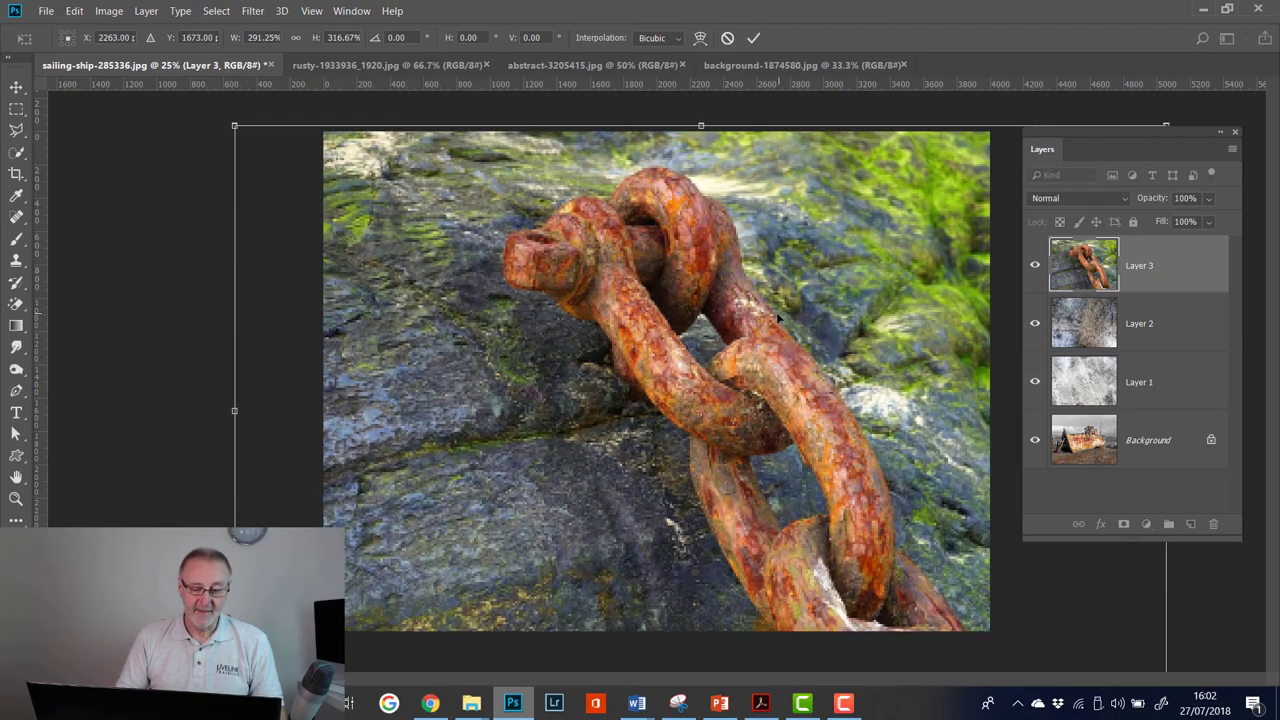
drag(778, 317, 652, 304)
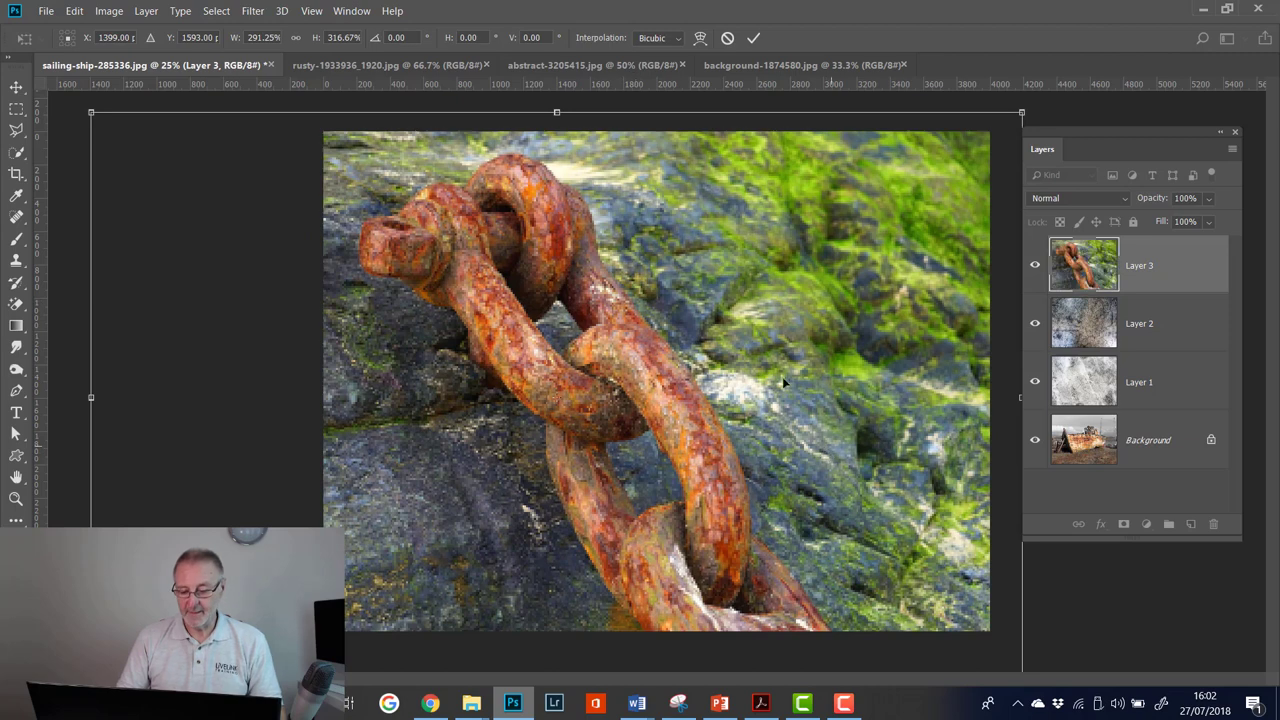
key(Return)
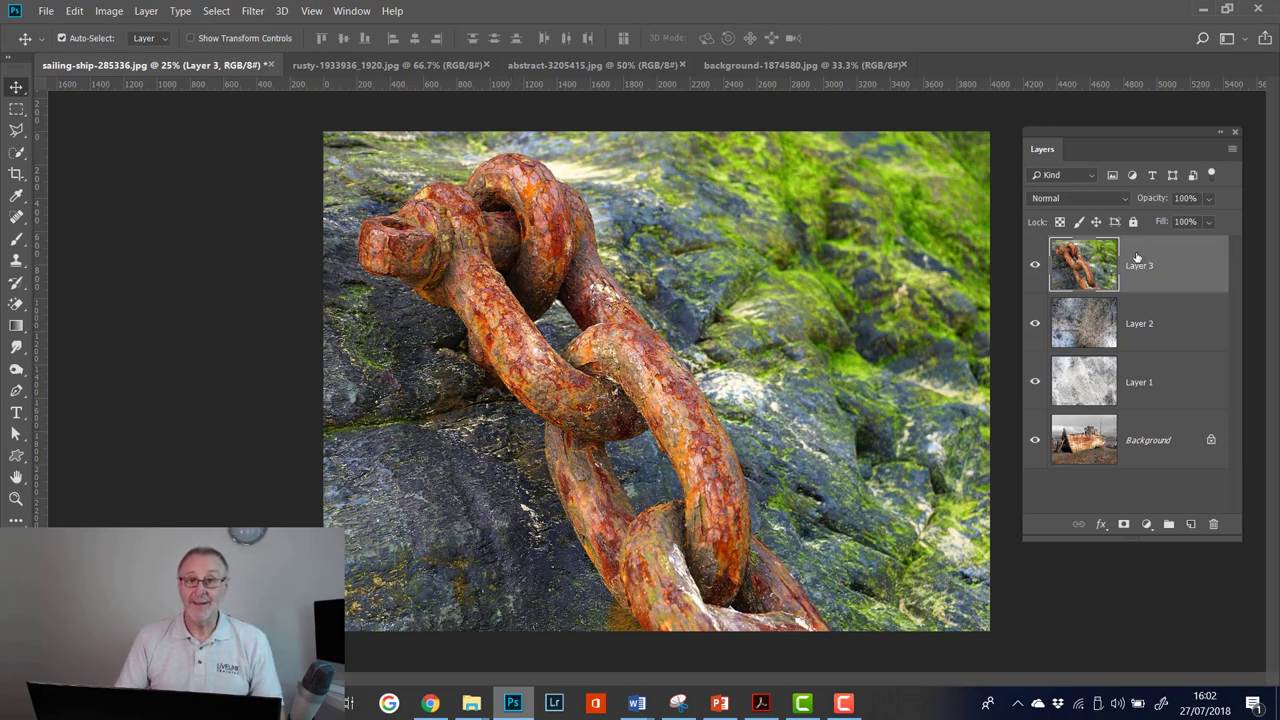
- Try Multiply, Screen, Overlay and Soft Light on Layer 3's chain, then settle on Hard Light
click(1126, 198)
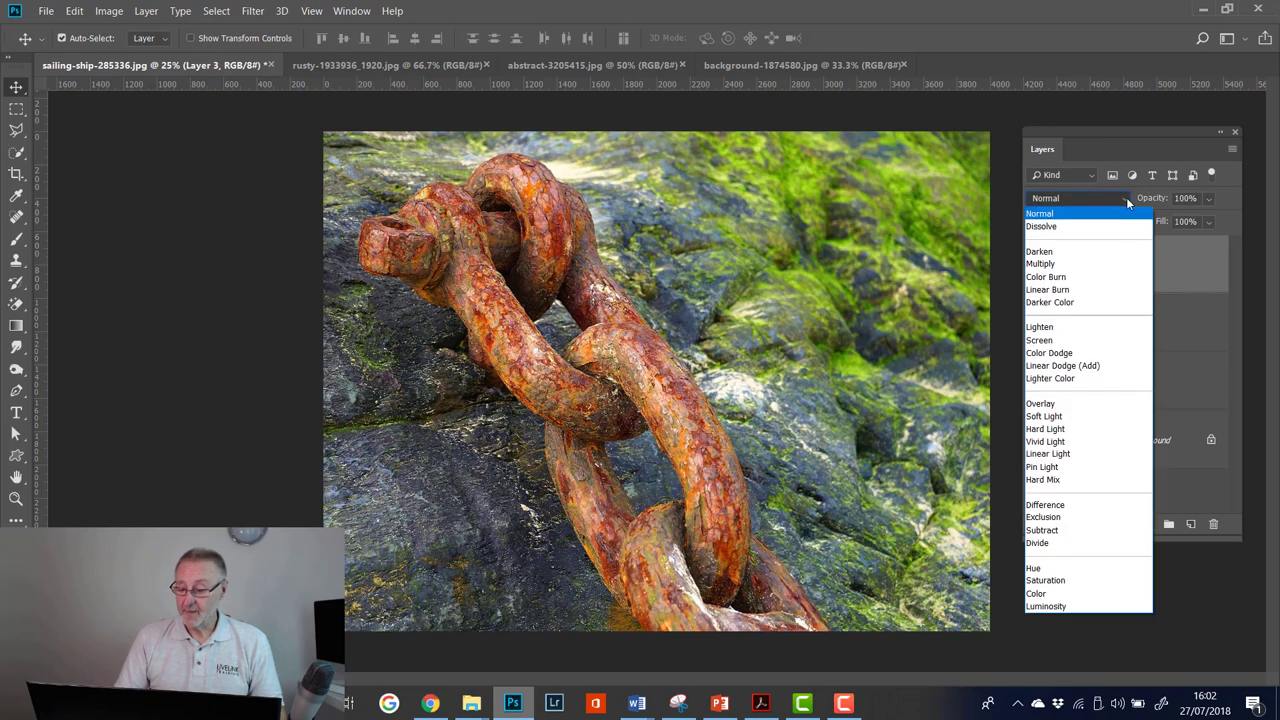
click(1061, 264)
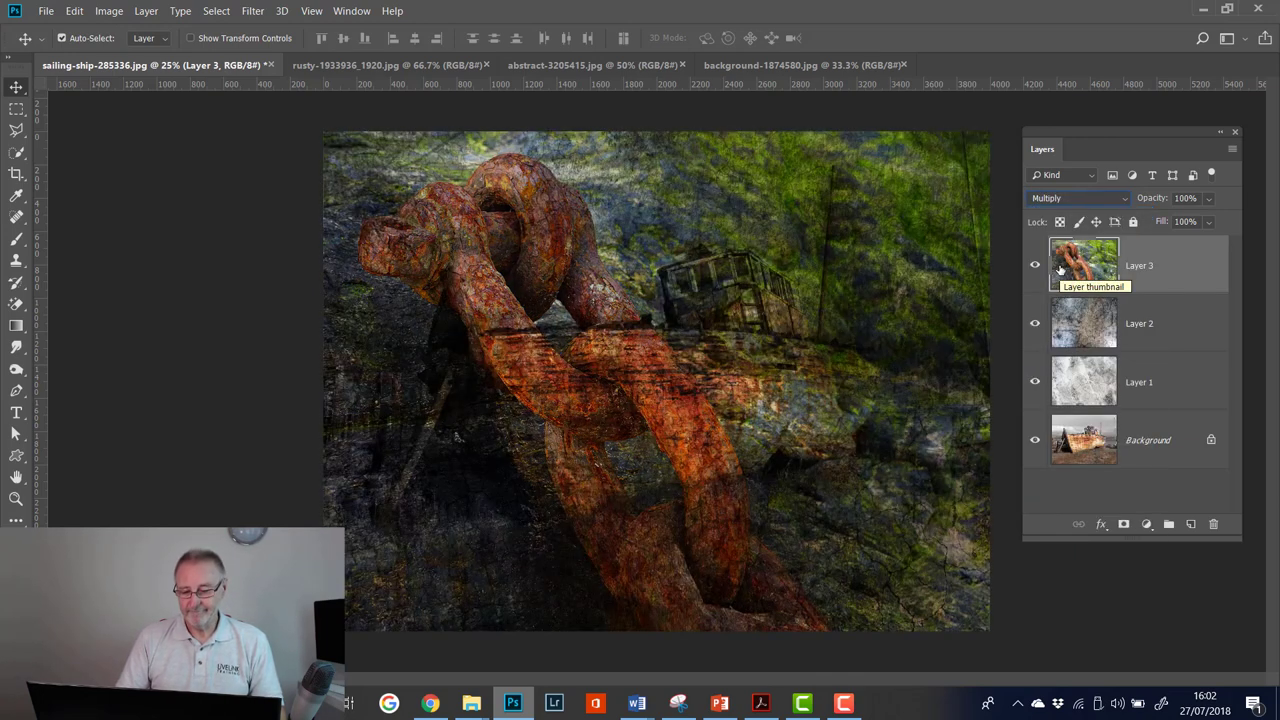
click(1125, 200)
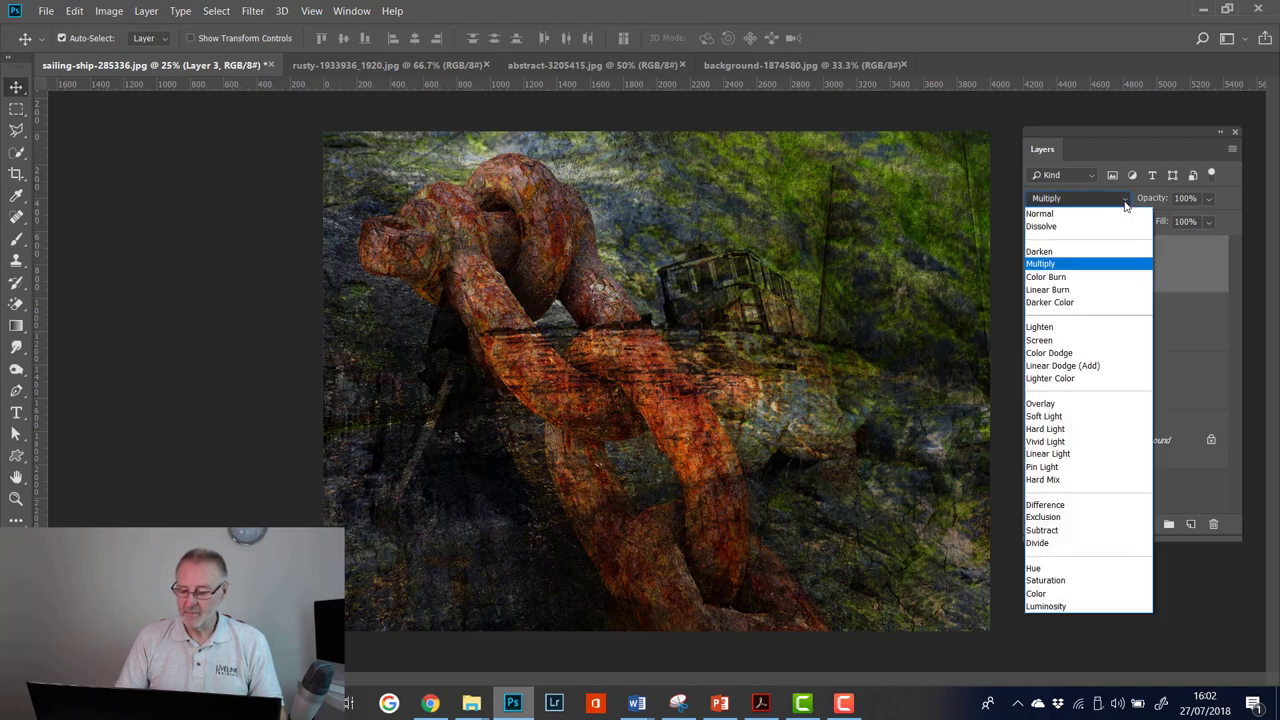
click(1060, 341)
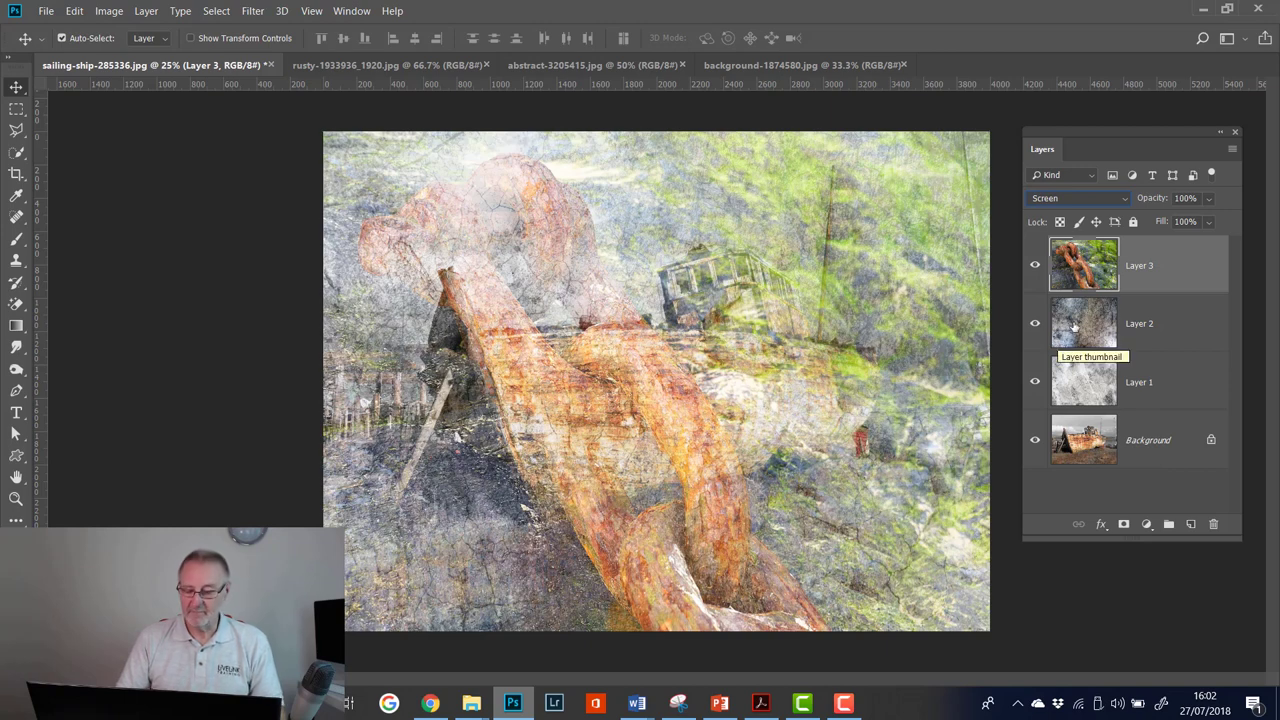
click(1124, 199)
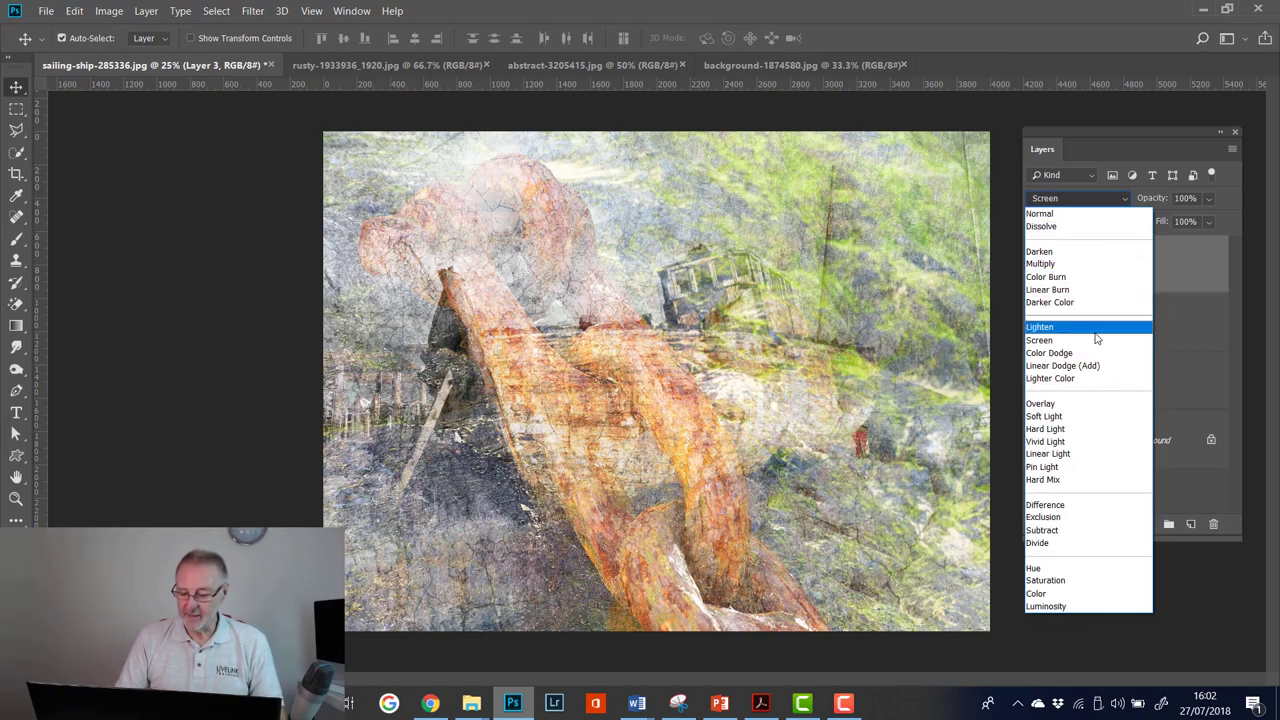
click(1068, 404)
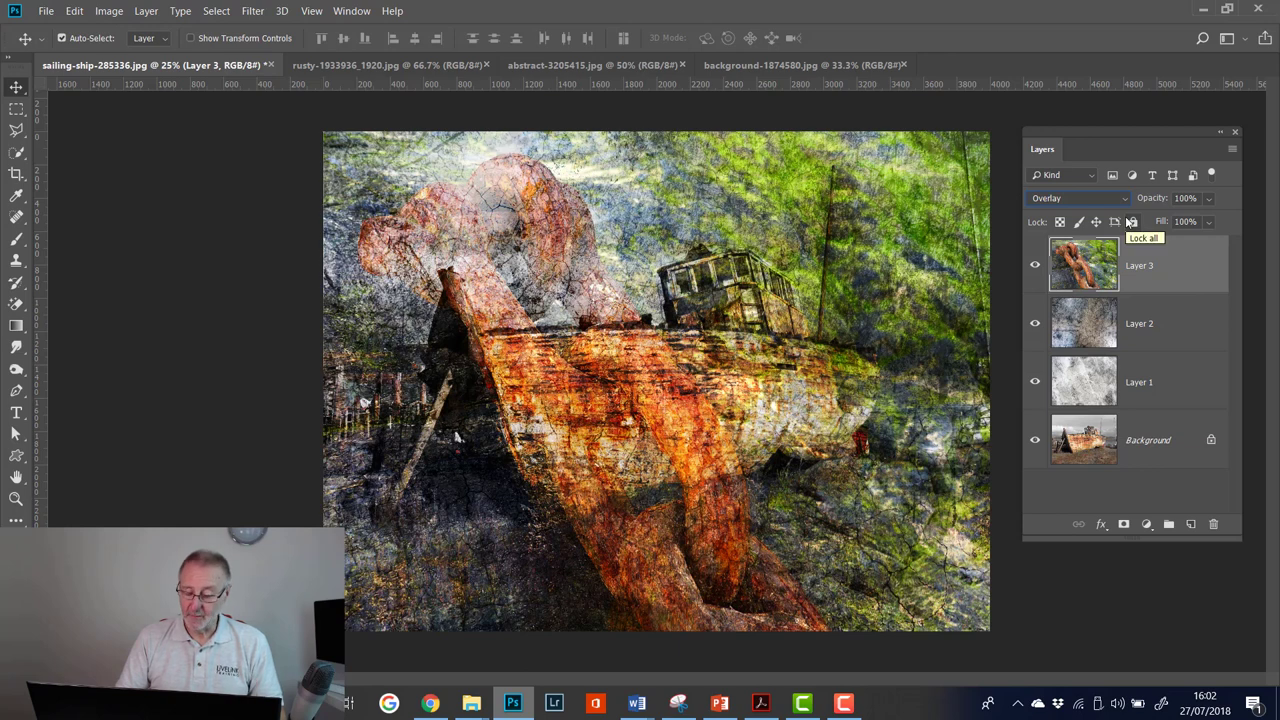
click(1125, 198)
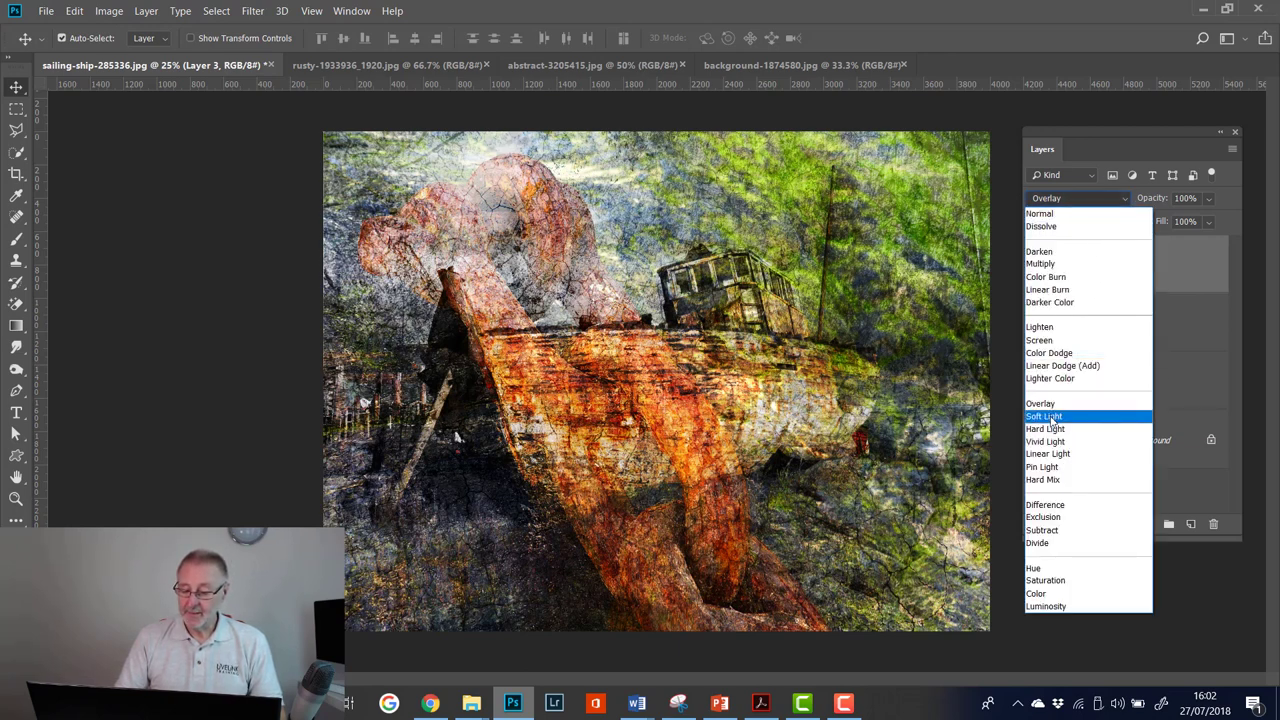
click(1053, 416)
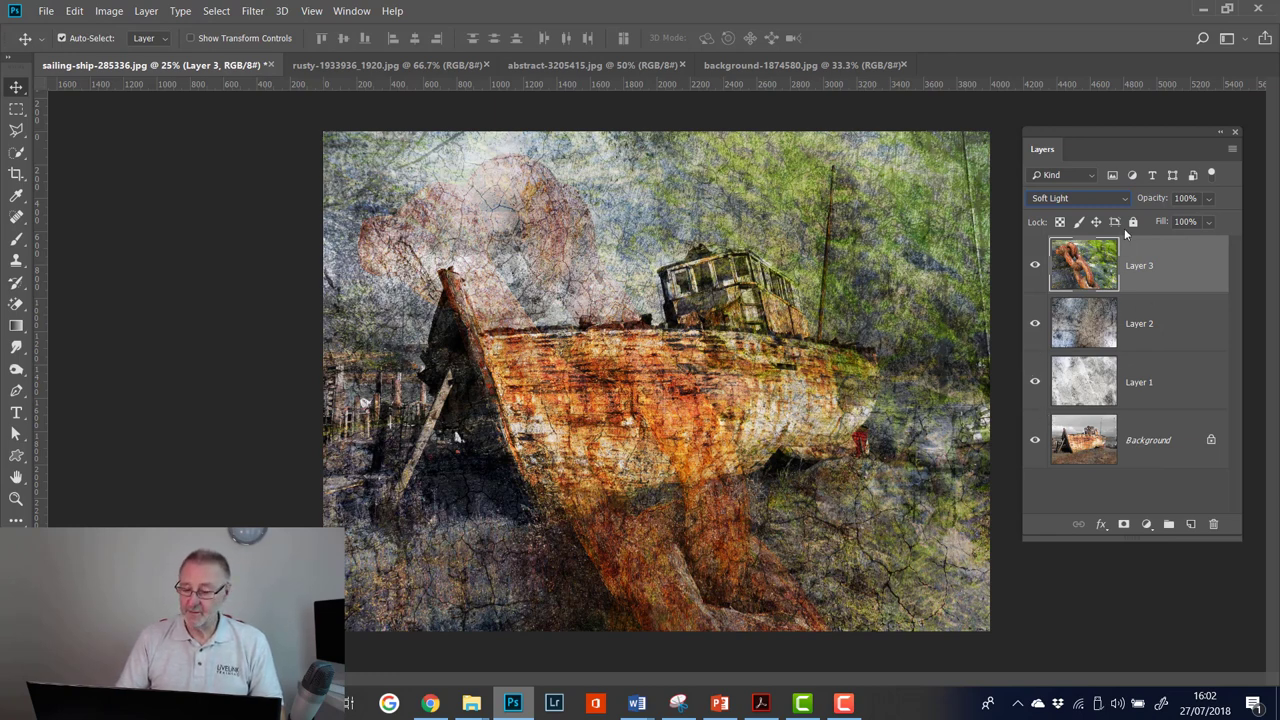
click(1124, 200)
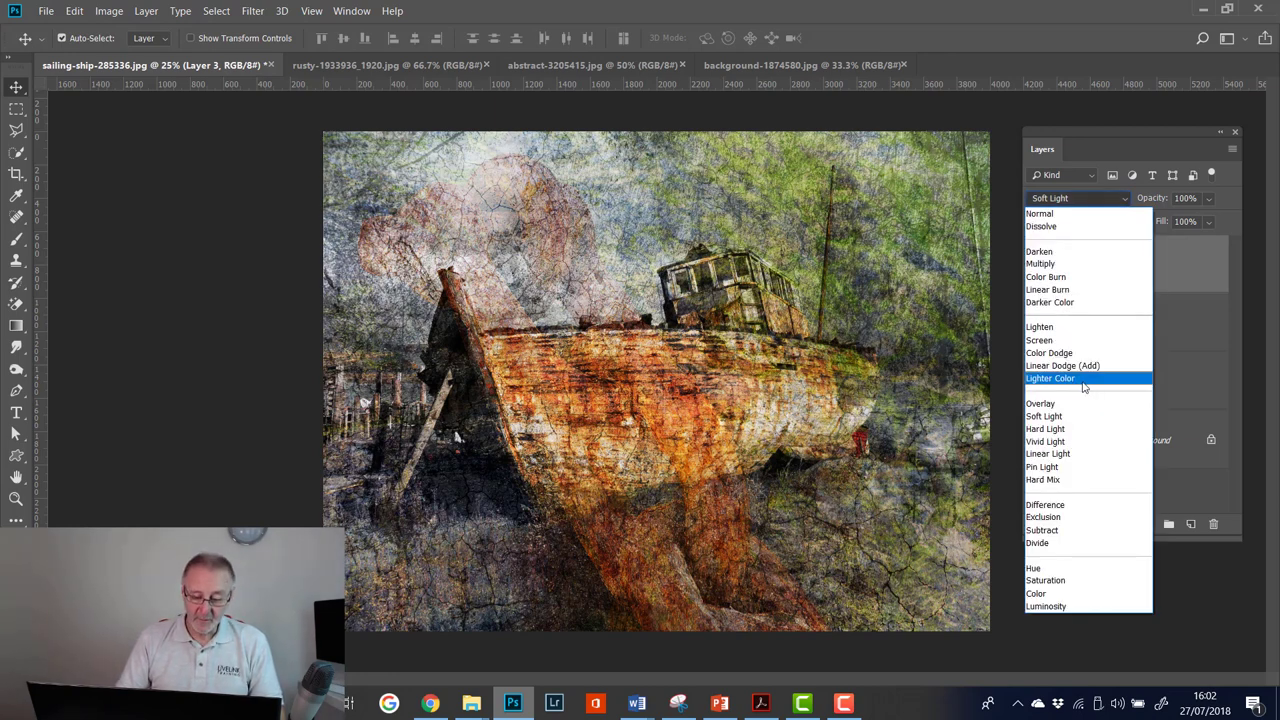
click(1062, 431)
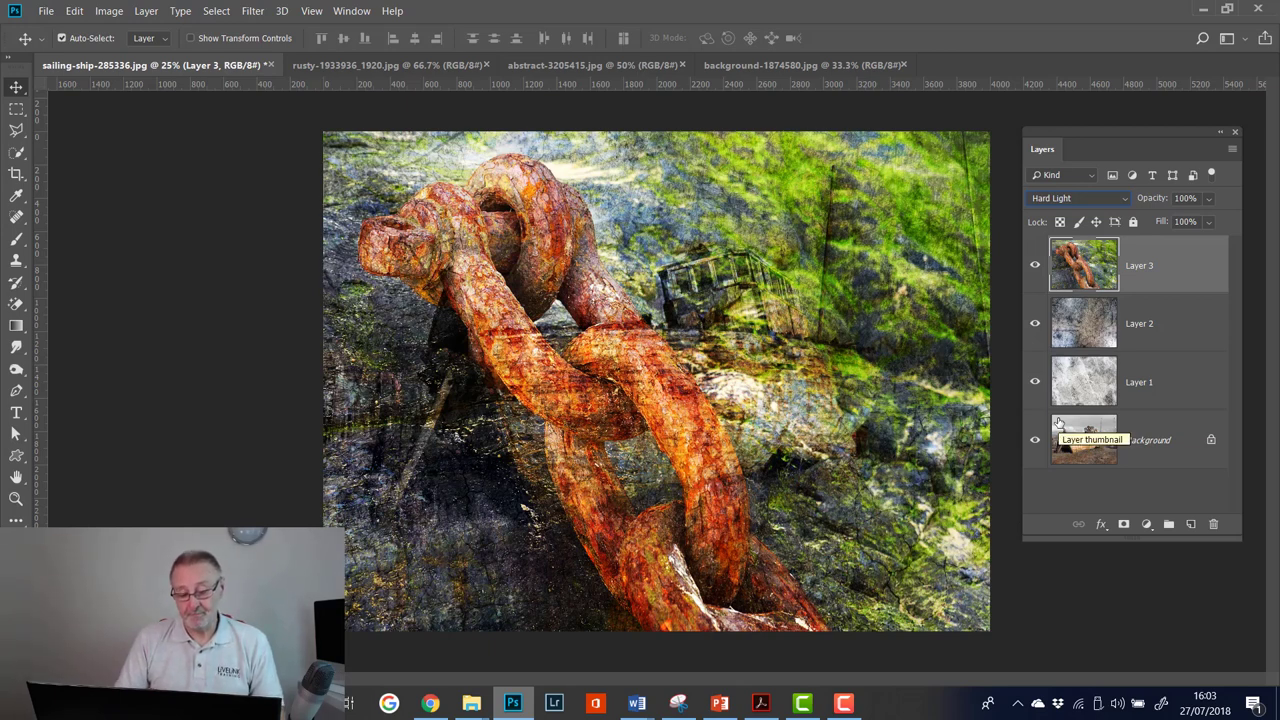
- Lower the chain layer's opacity to 58% and attach an all-white layer mask
click(1211, 221)
drag(1226, 222, 1194, 226)
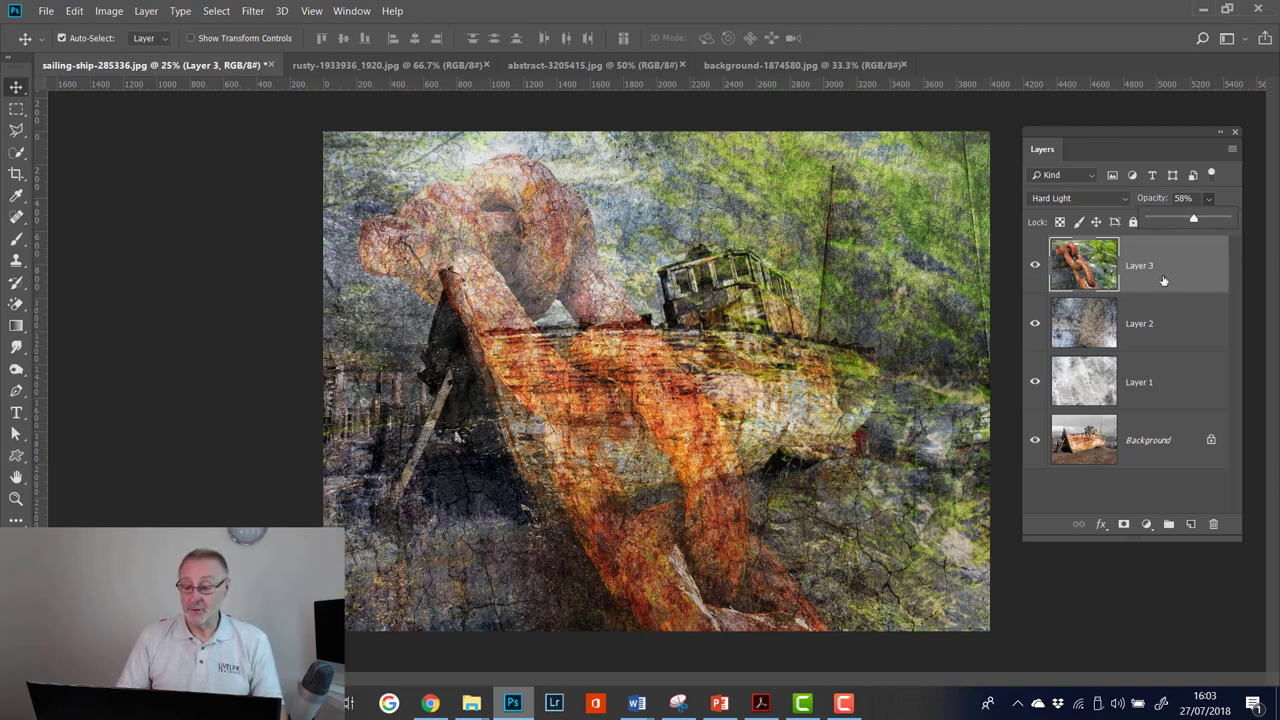
click(1122, 525)
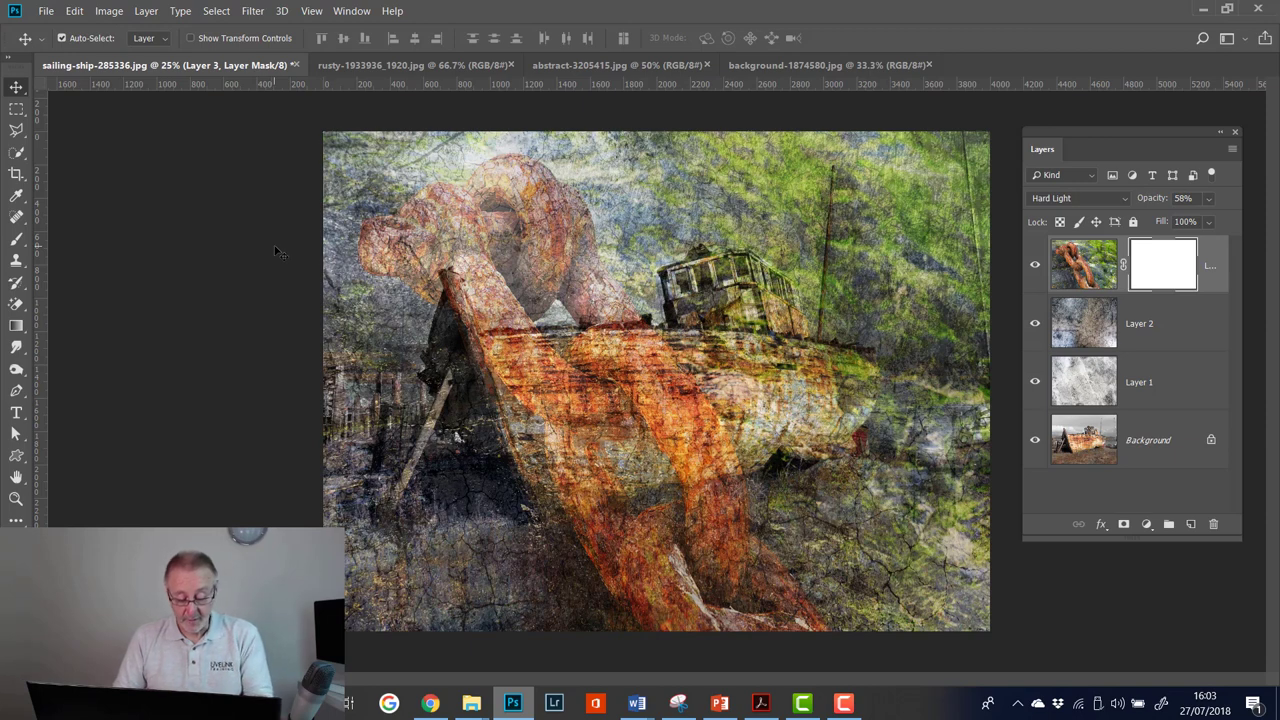
- Paint black on Layer 3's mask across the hull centre with a 1700 px, 0% hardness brush
key(b)
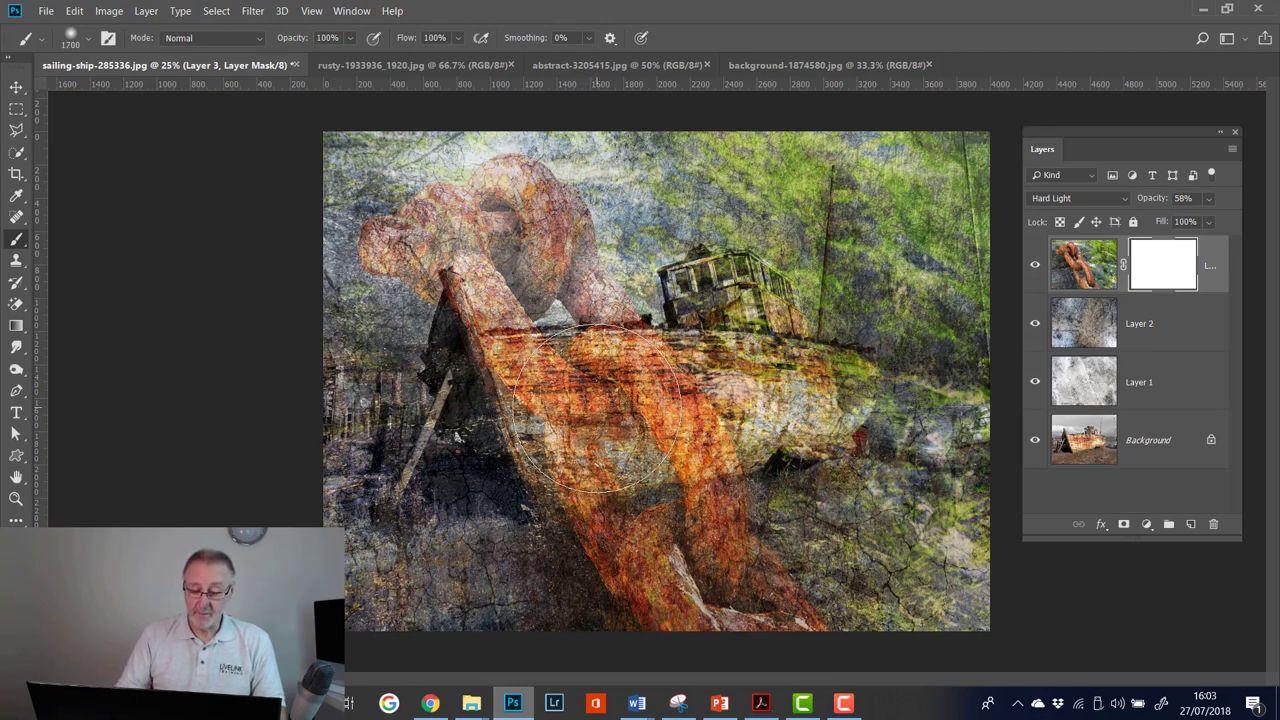
key(bracketright)
key(bracketright)
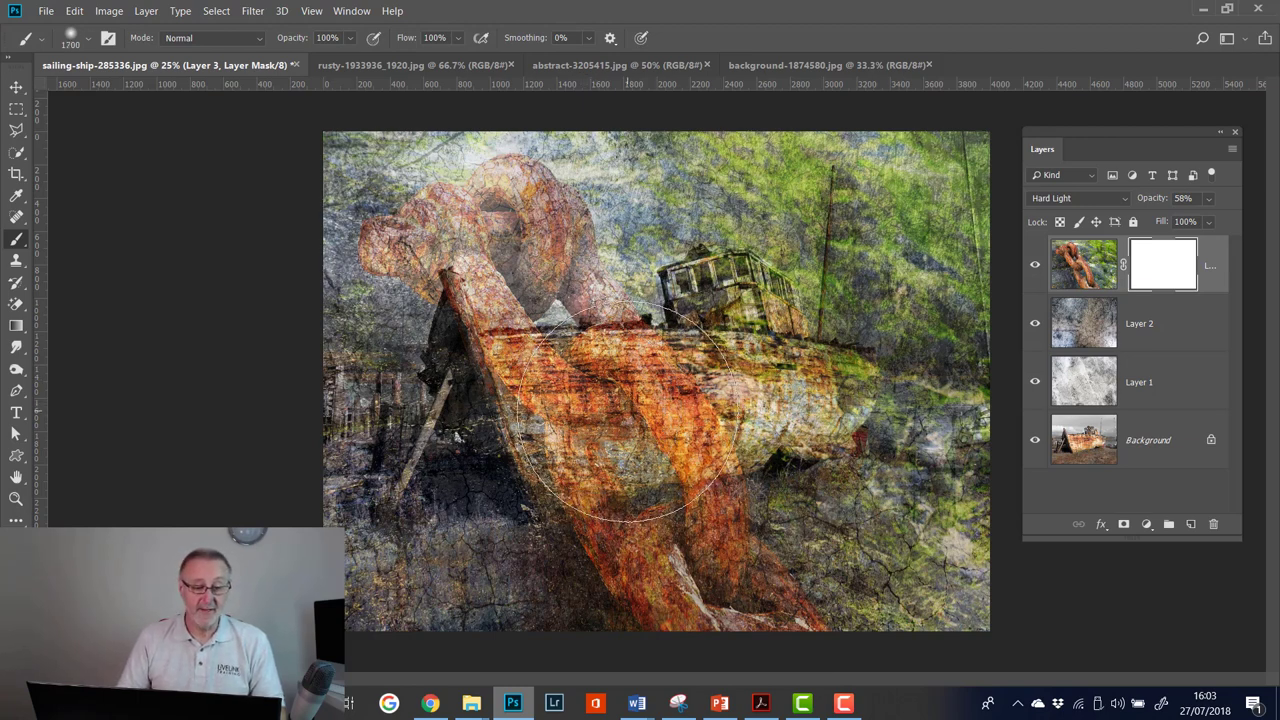
click(88, 42)
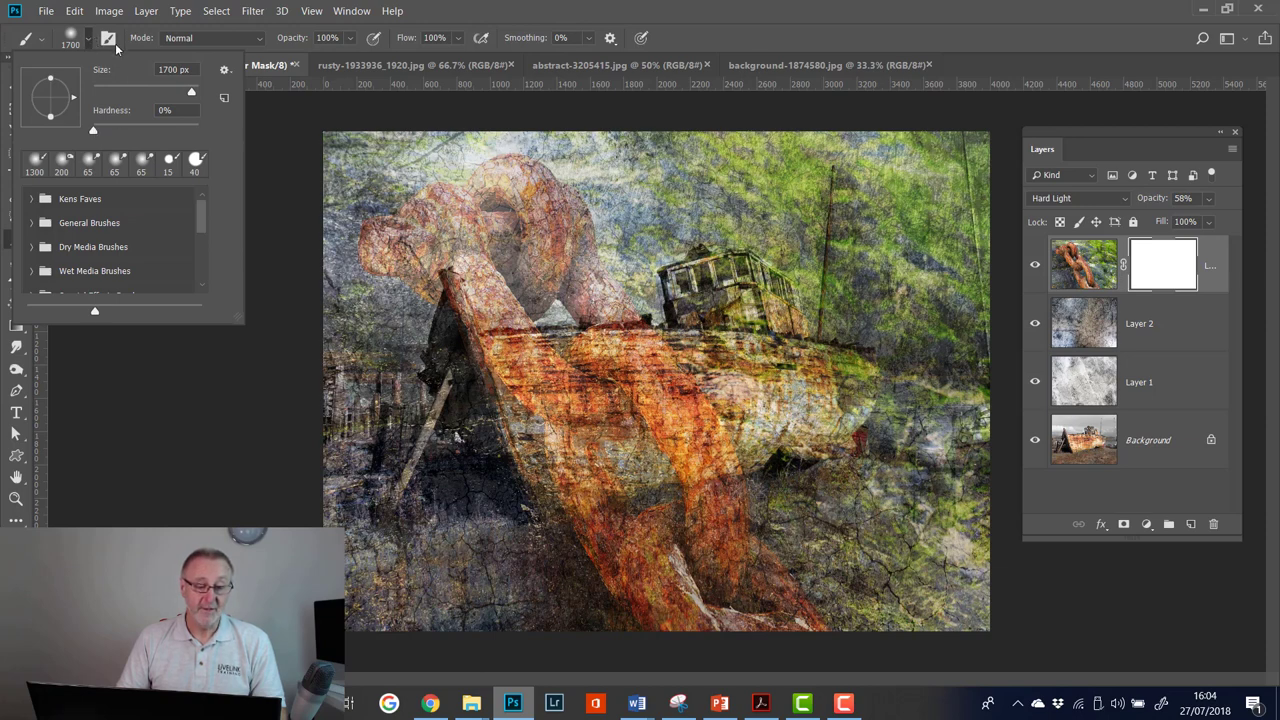
key(Return)
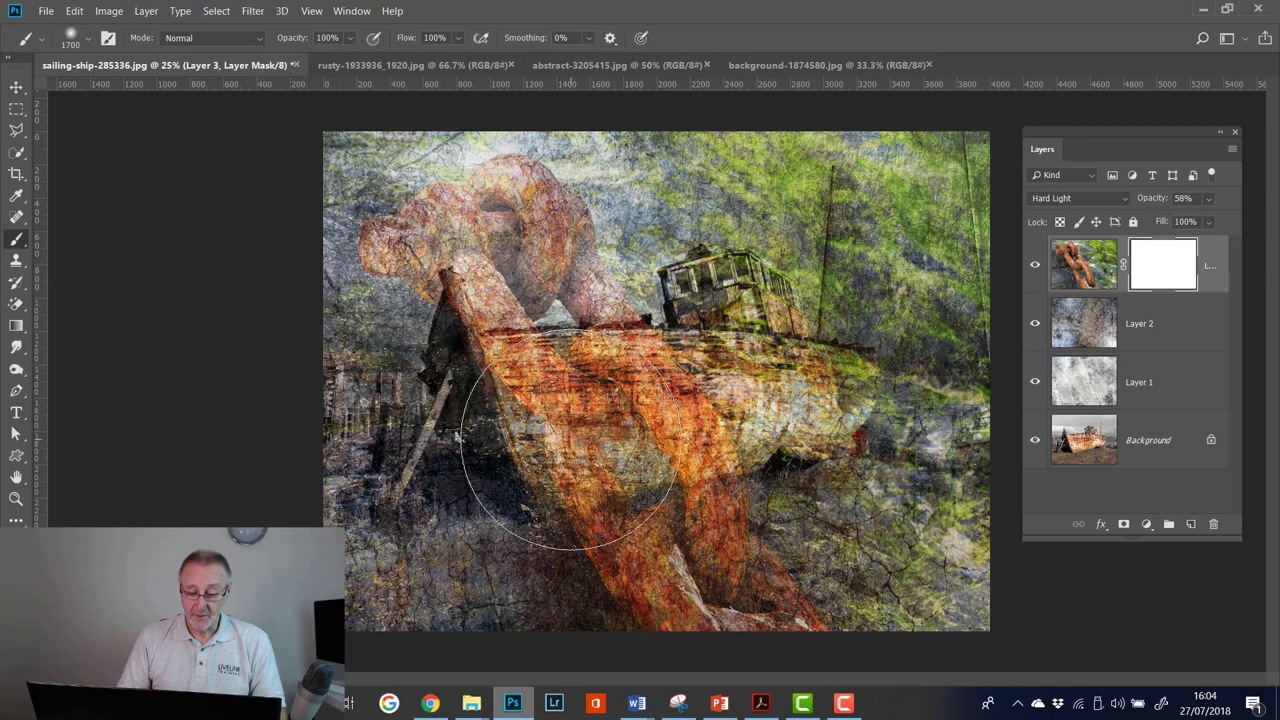
mouse_move(543, 457)
mouse_down()
mouse_move(603, 436)
mouse_move(770, 430)
mouse_move(880, 470)
mouse_up()
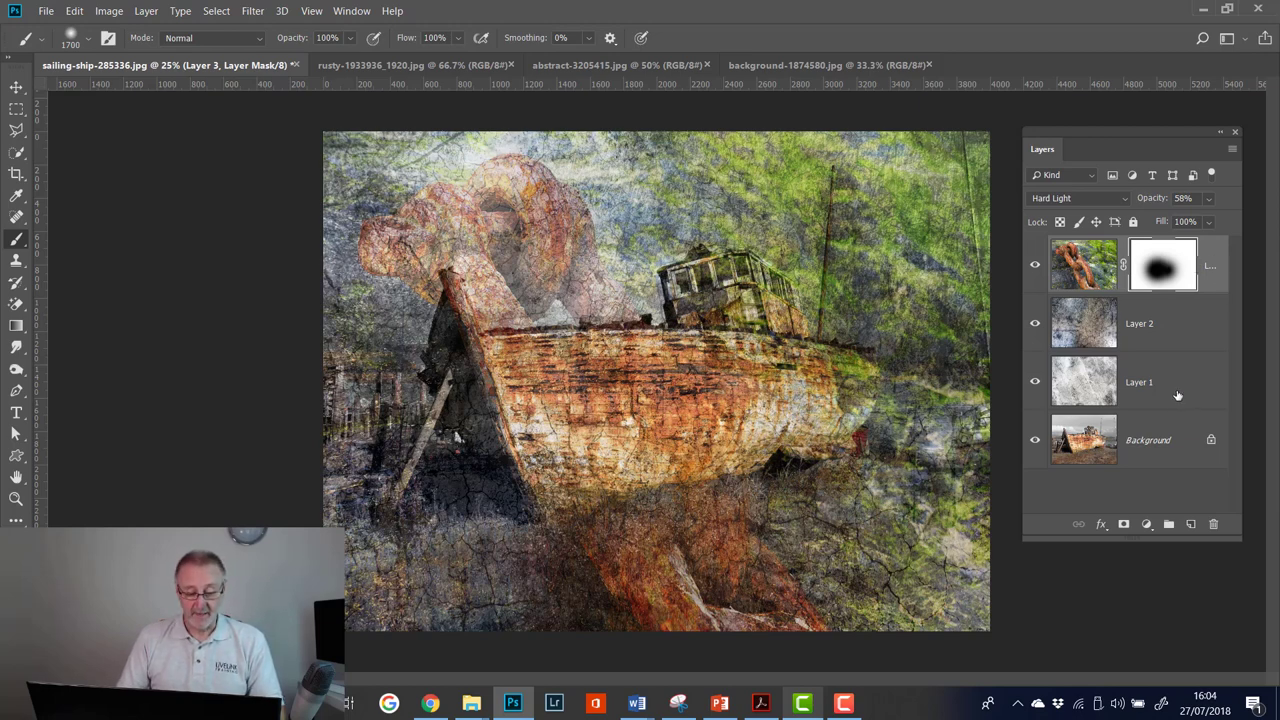
- Add a Black & White adjustment layer with Reds 54, Yellows 58 and Greens 78
click(1147, 524)
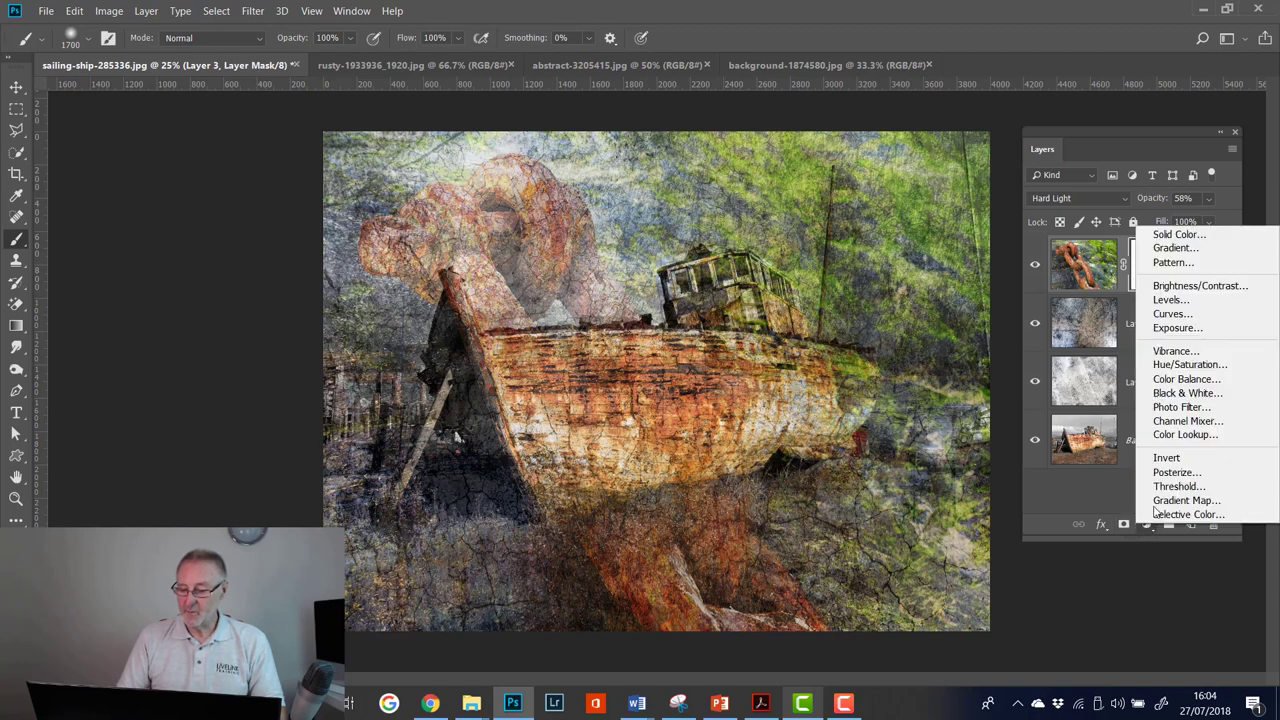
click(1192, 395)
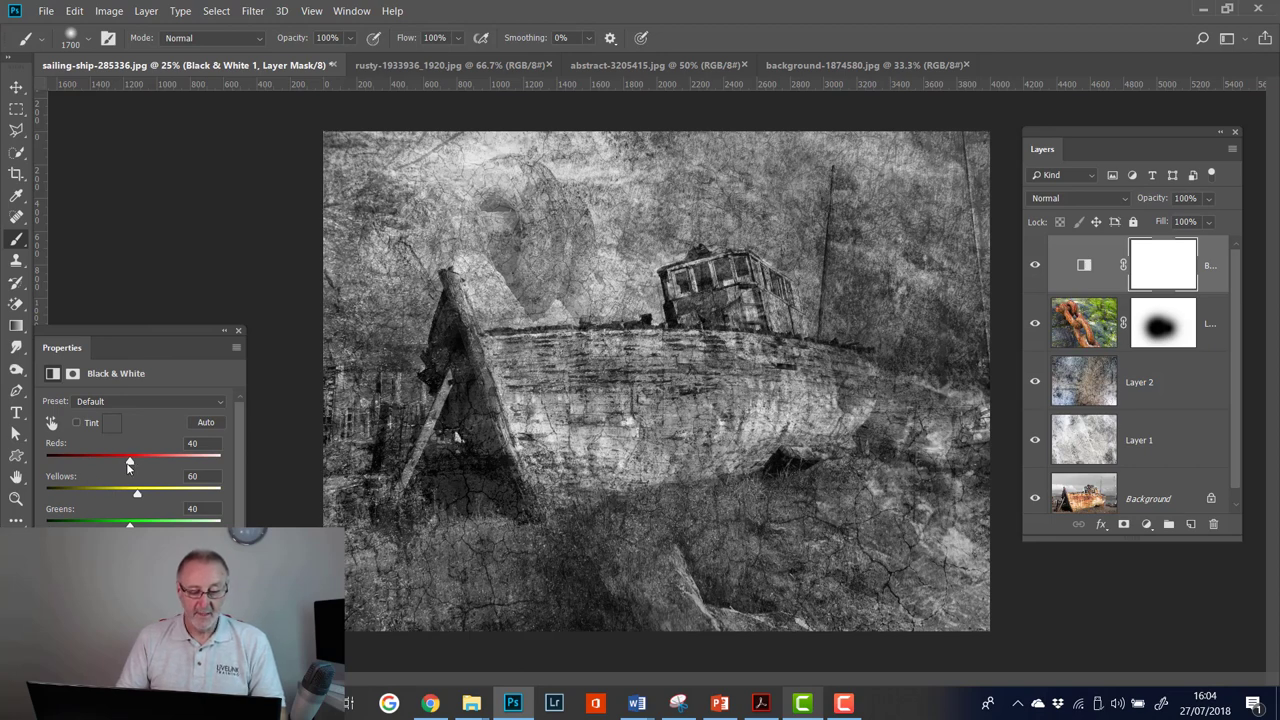
drag(128, 465, 143, 524)
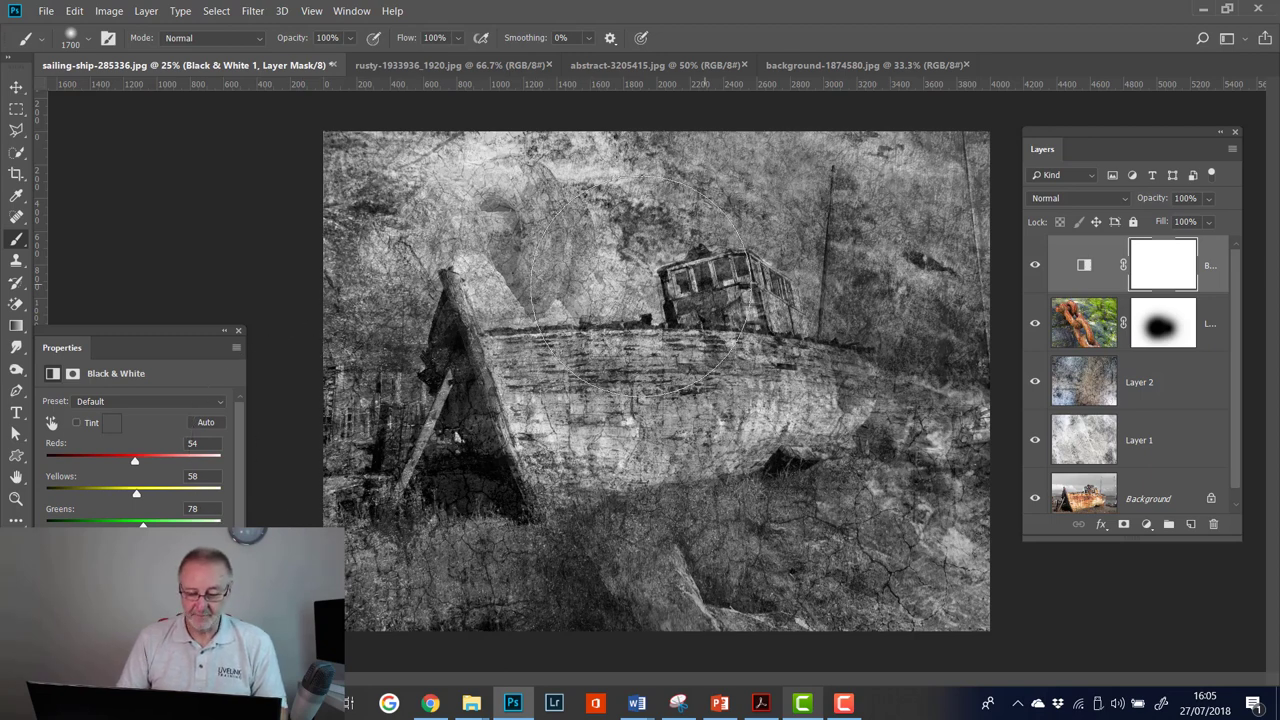
- Enable Tint on the Black & White adjustment and set its colour to warm grey 96938d
click(77, 423)
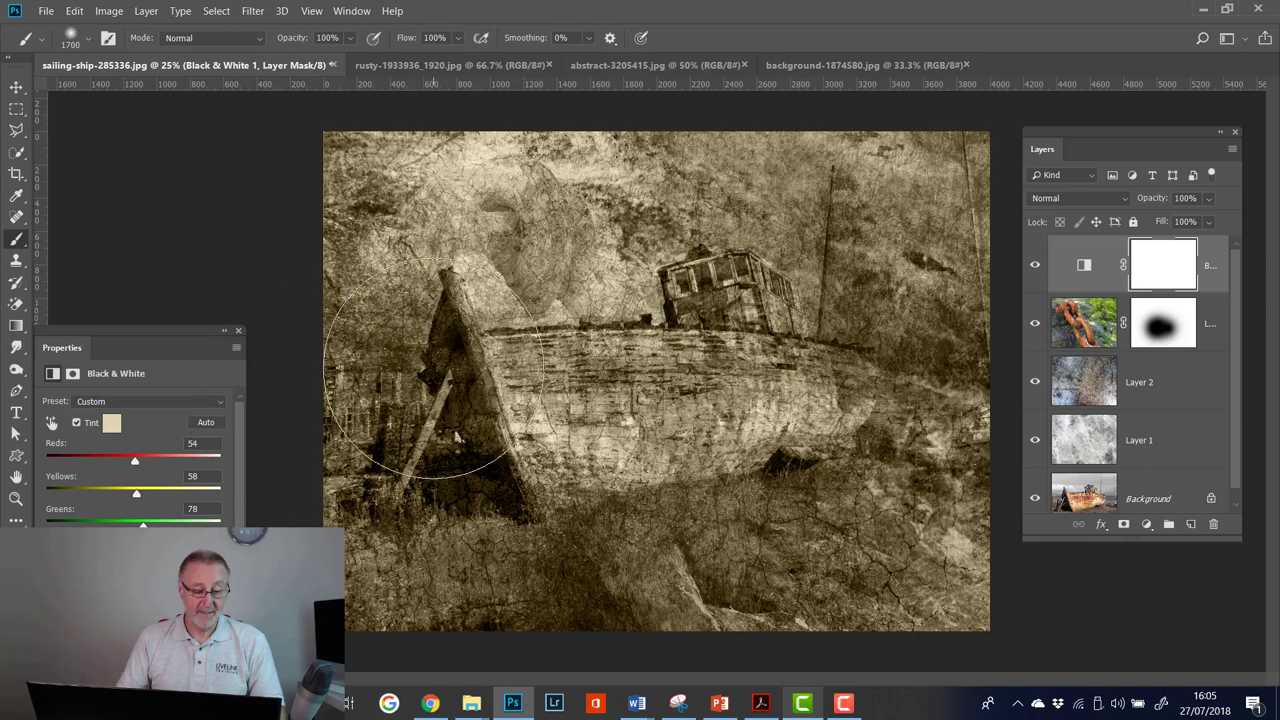
click(111, 425)
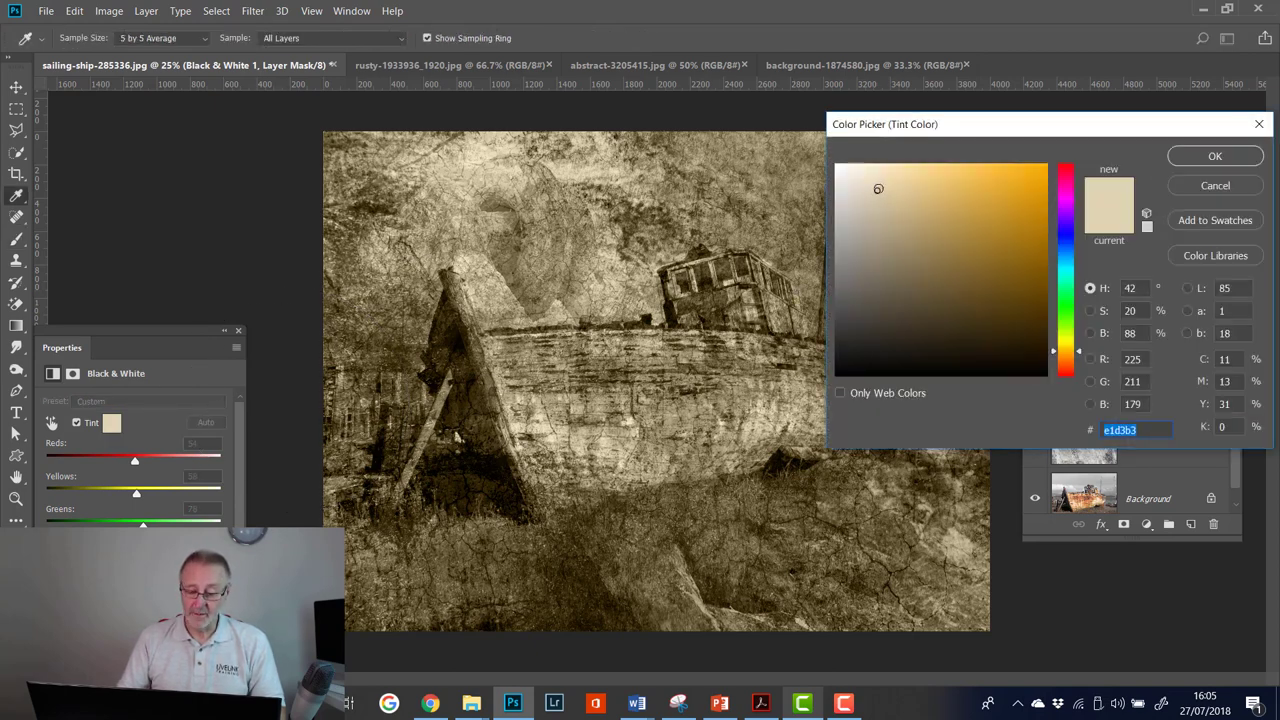
click(858, 201)
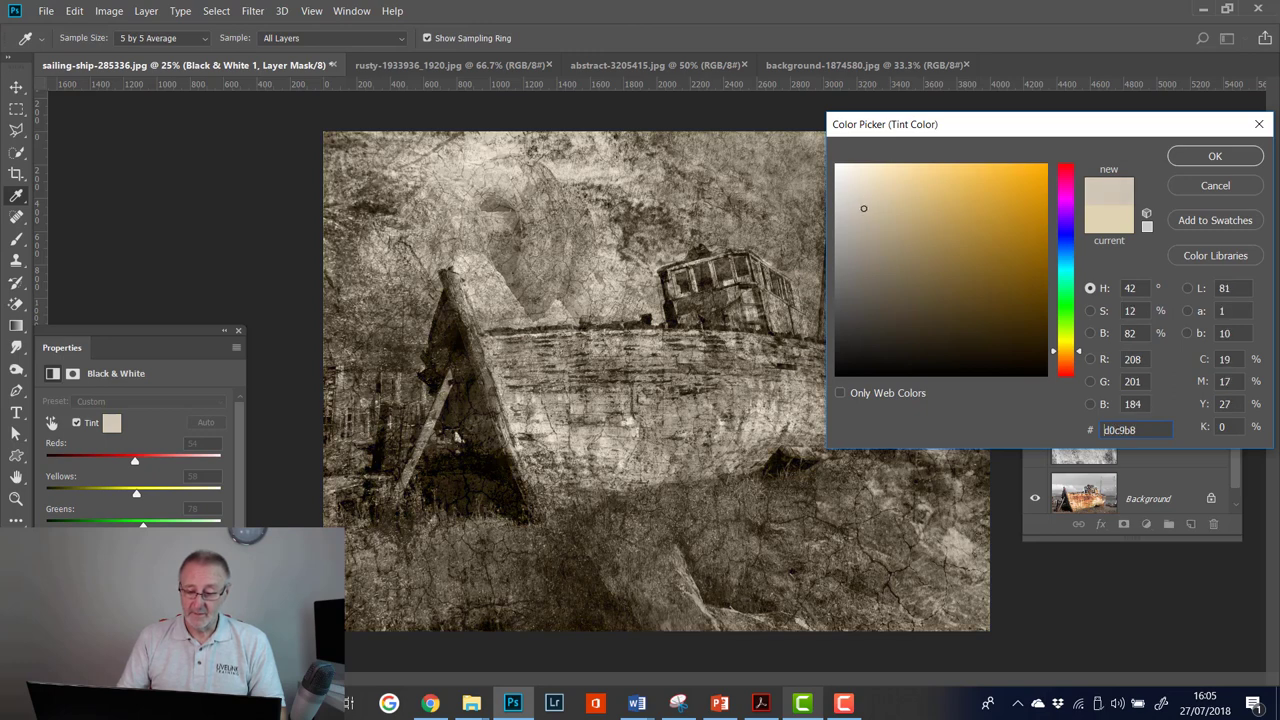
click(865, 214)
drag(866, 212, 848, 251)
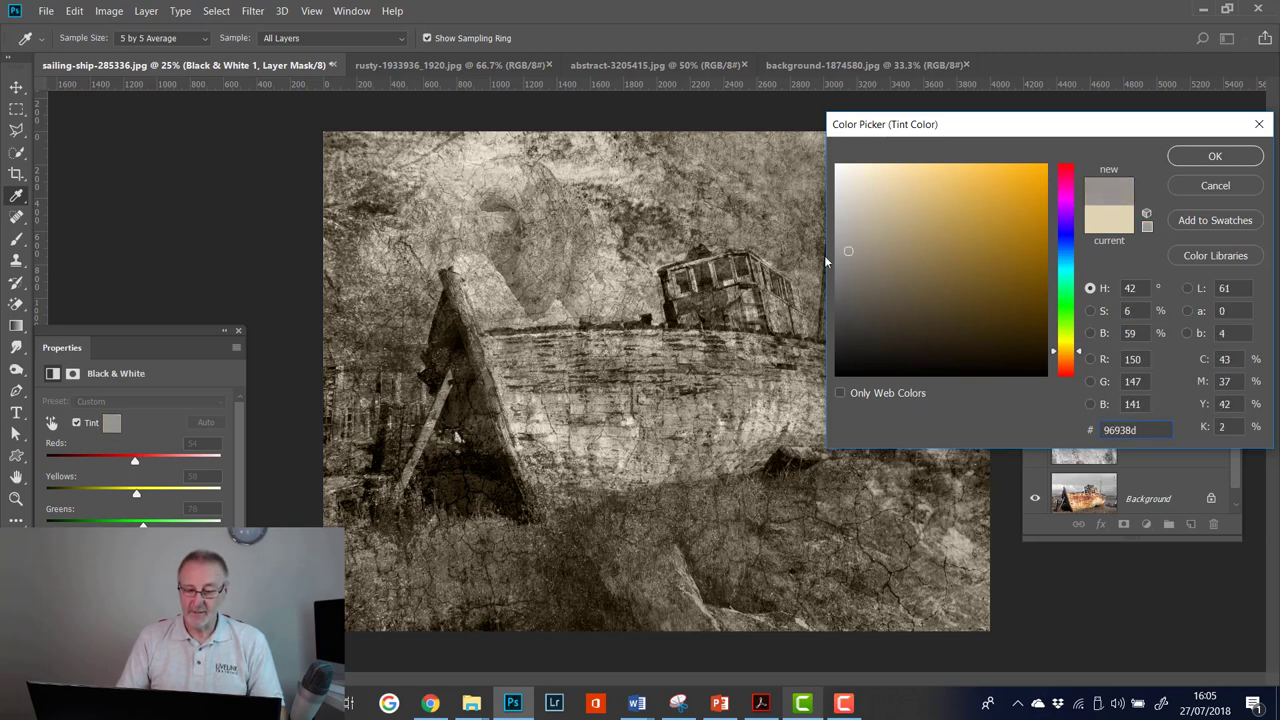
click(1212, 158)
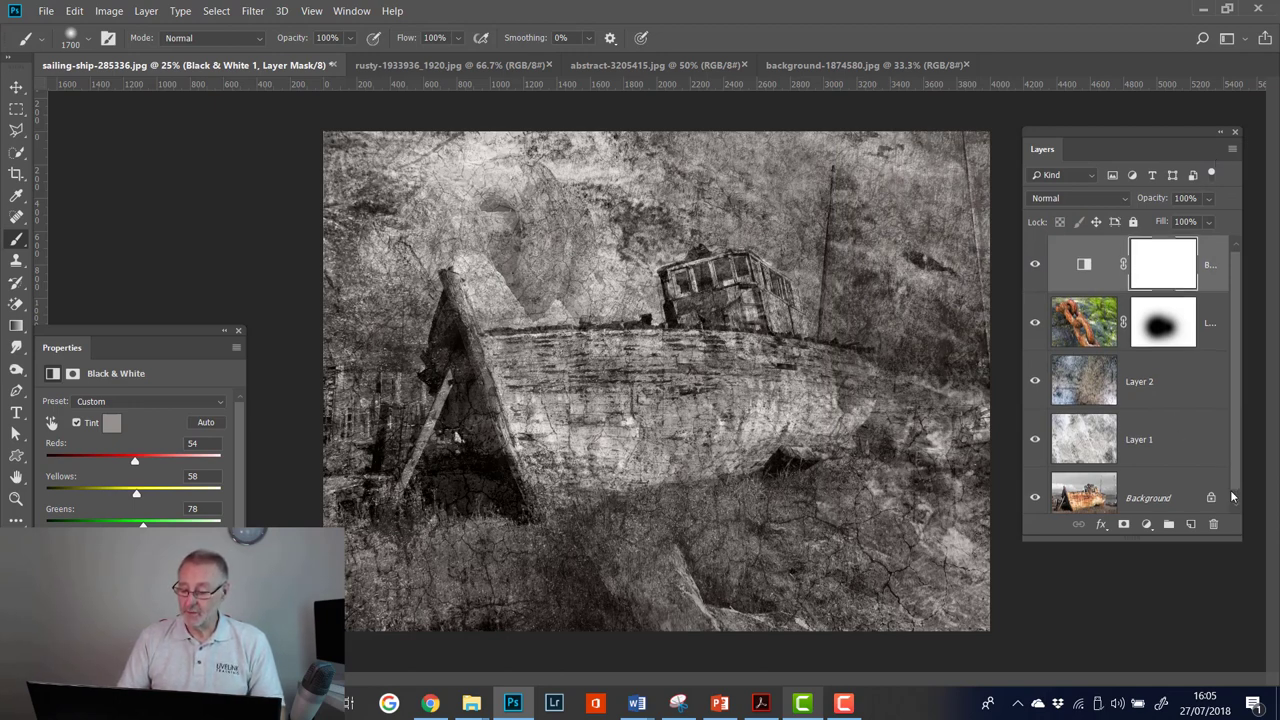
- Unlock the Background layer so it becomes the editable Layer 0
scroll(1150, 480, down, 1)
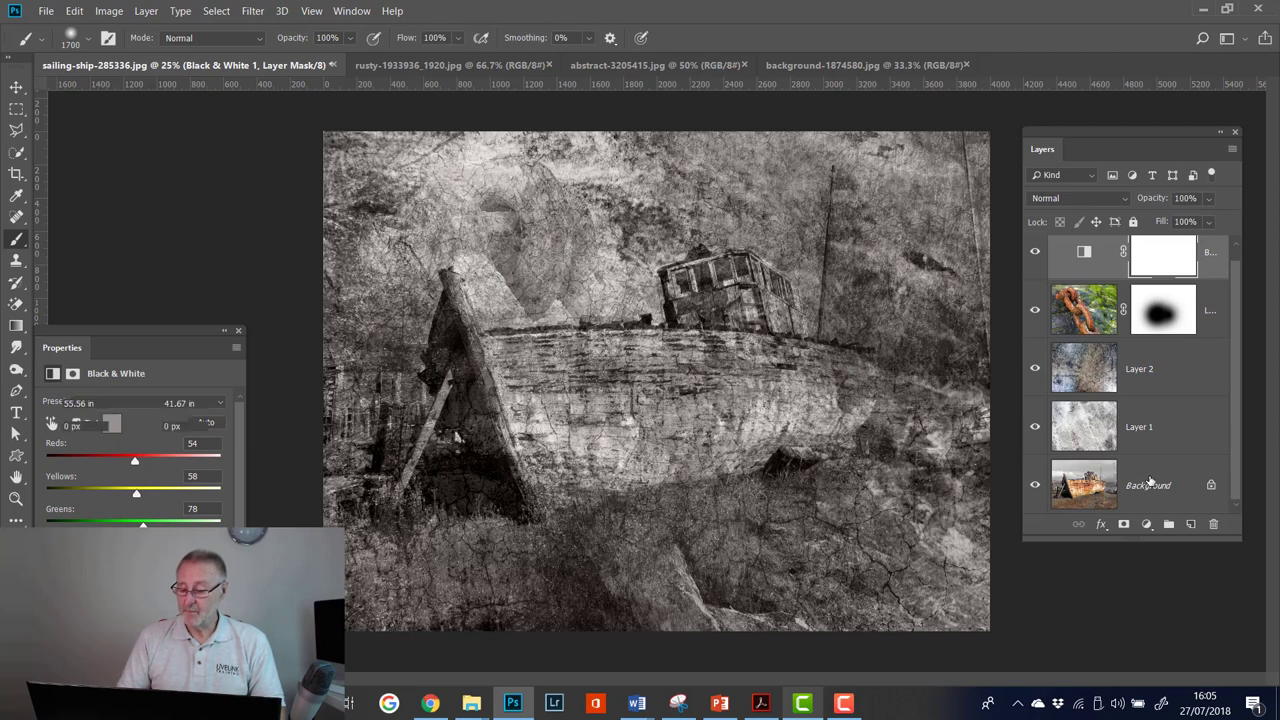
click(1148, 484)
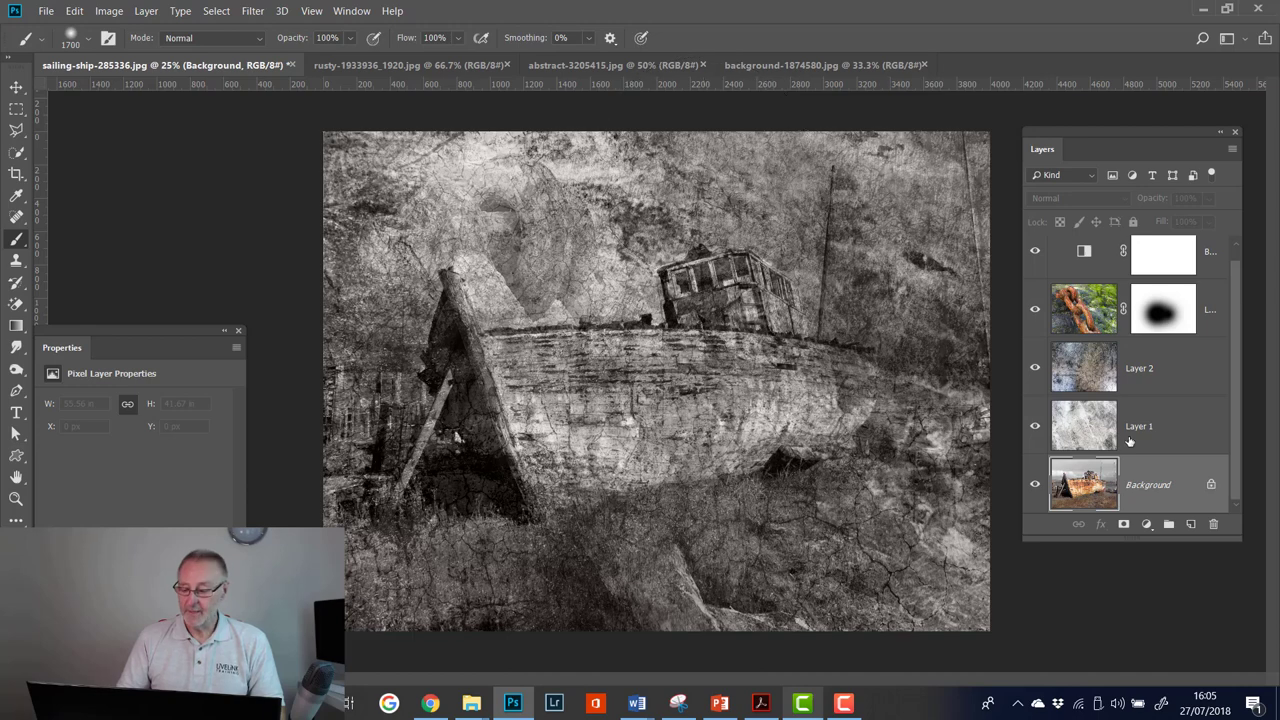
click(1210, 486)
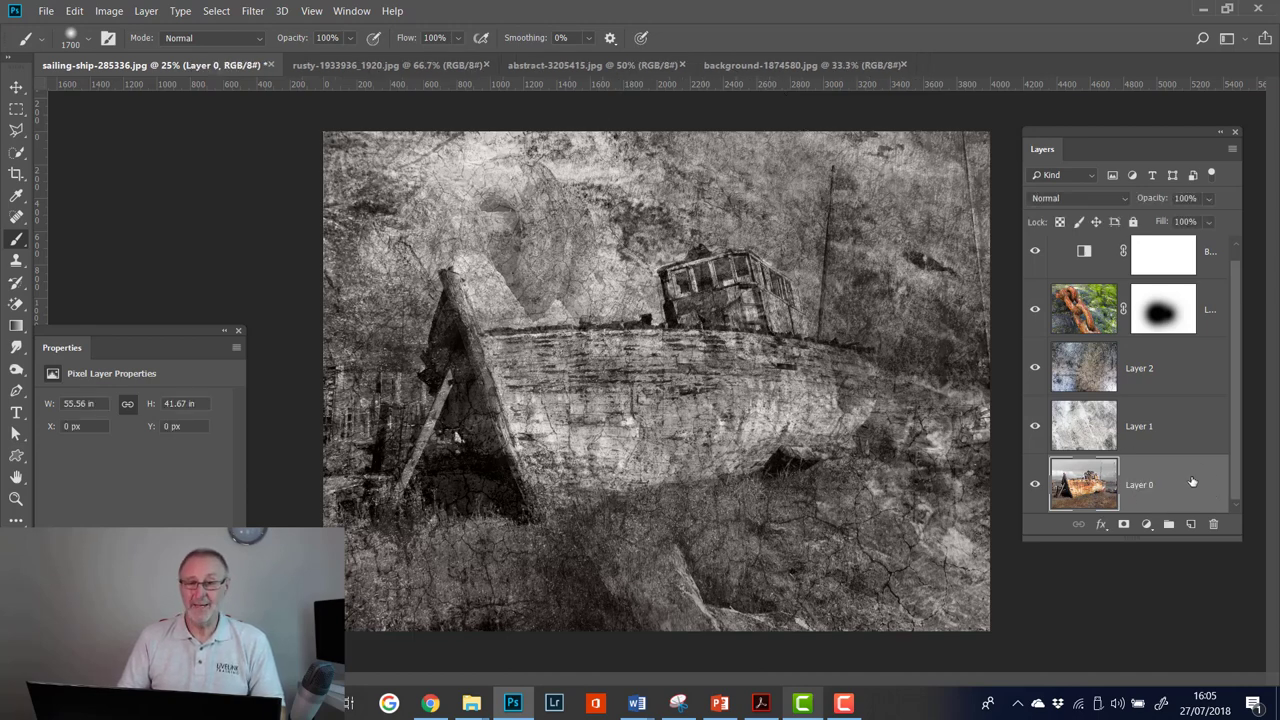
click(1101, 526)
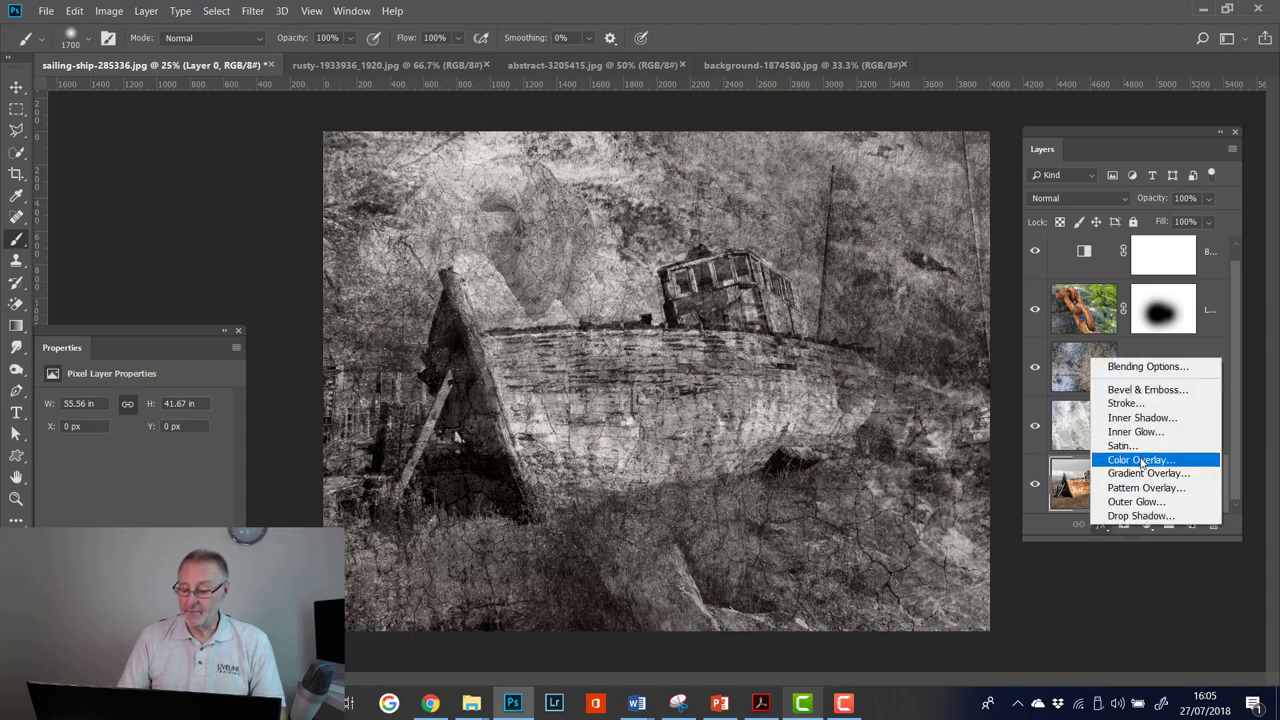
- Give Layer 0 a white 35 px inside Stroke effect as an image border
click(1138, 404)
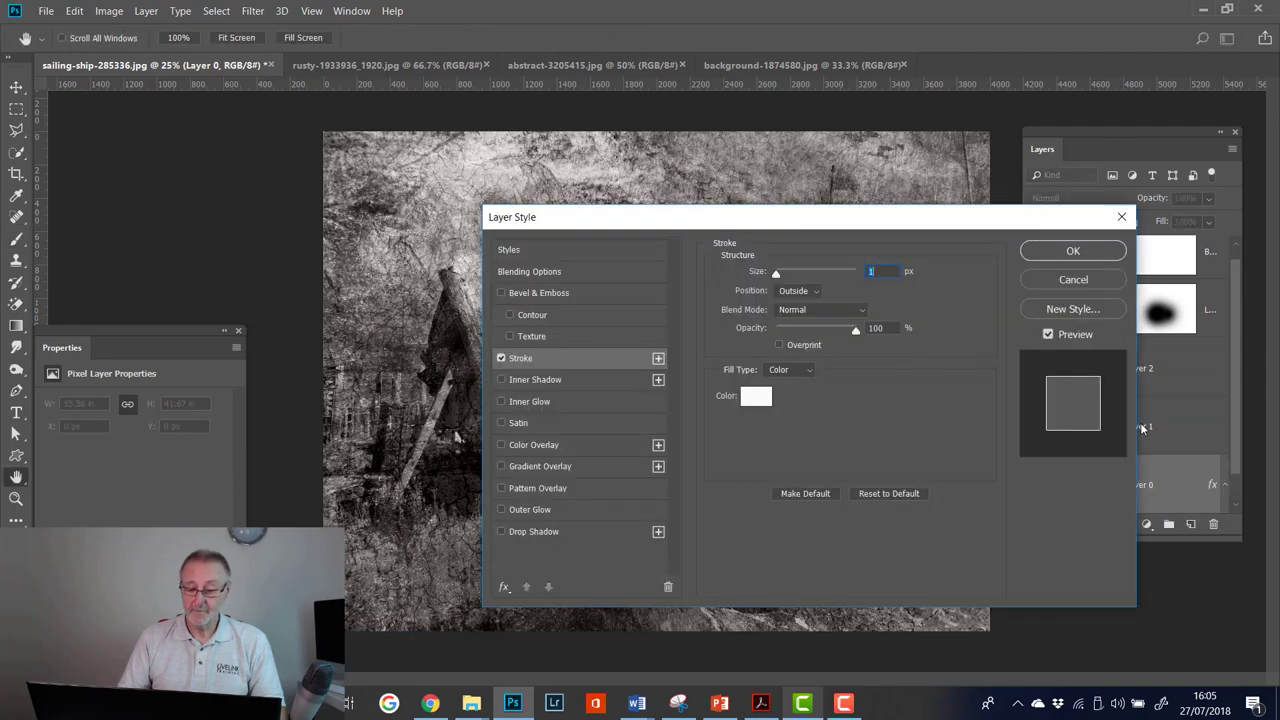
drag(793, 228, 937, 207)
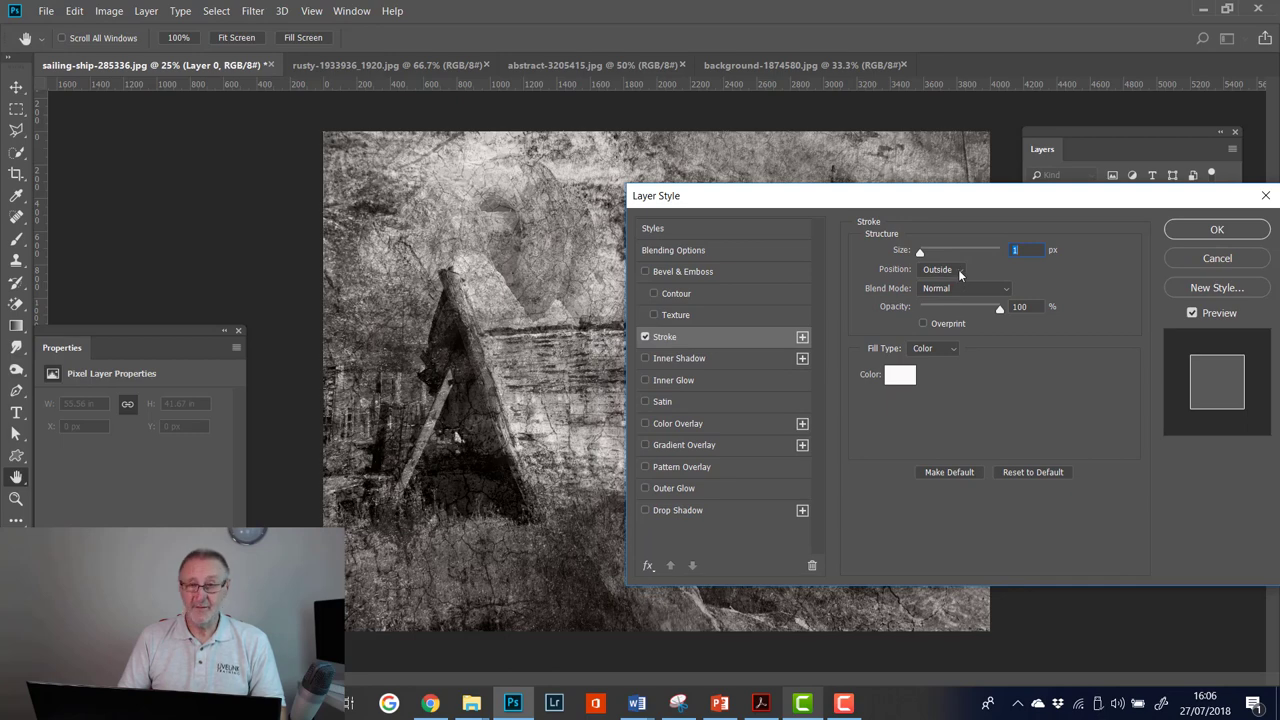
click(957, 270)
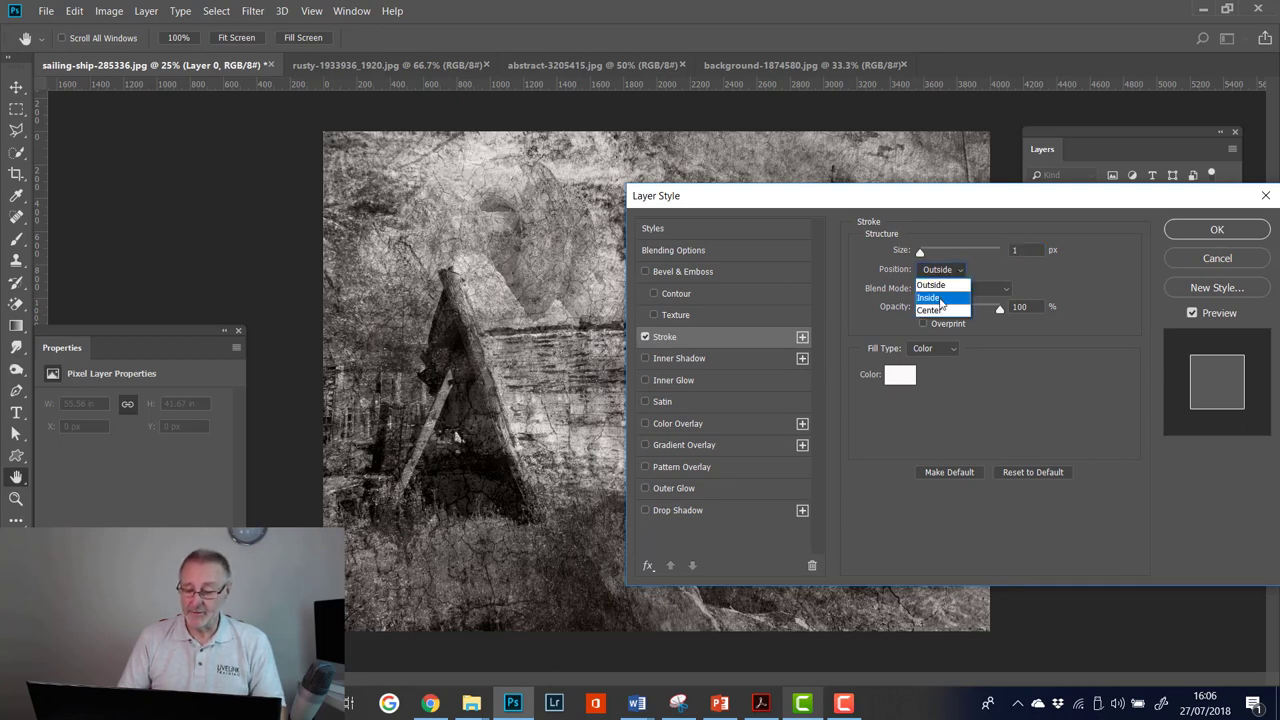
click(941, 298)
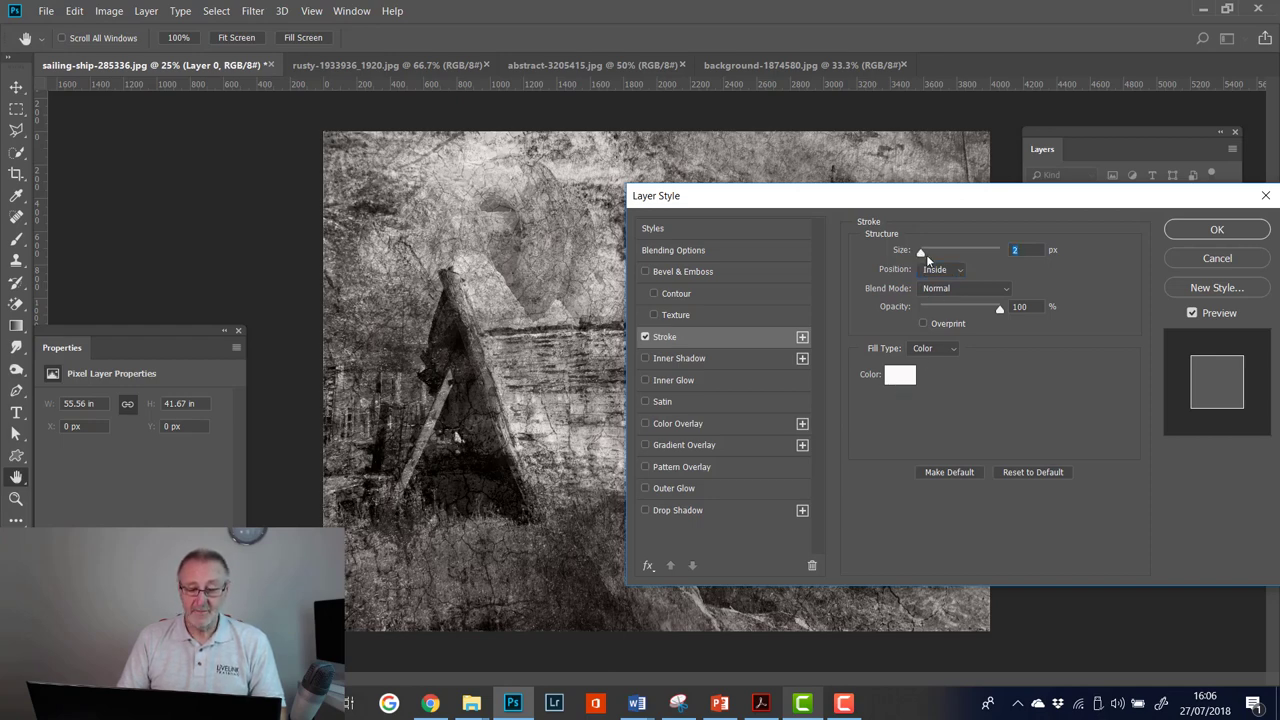
drag(926, 254, 933, 256)
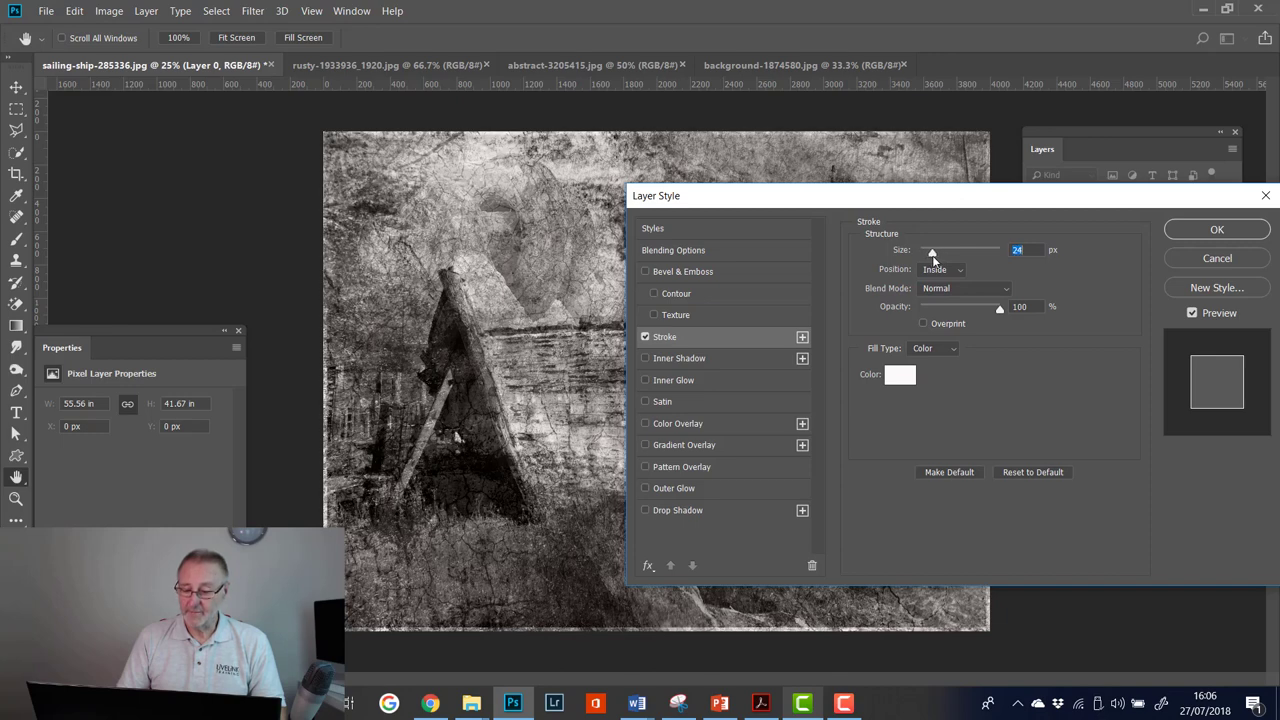
drag(933, 256, 930, 258)
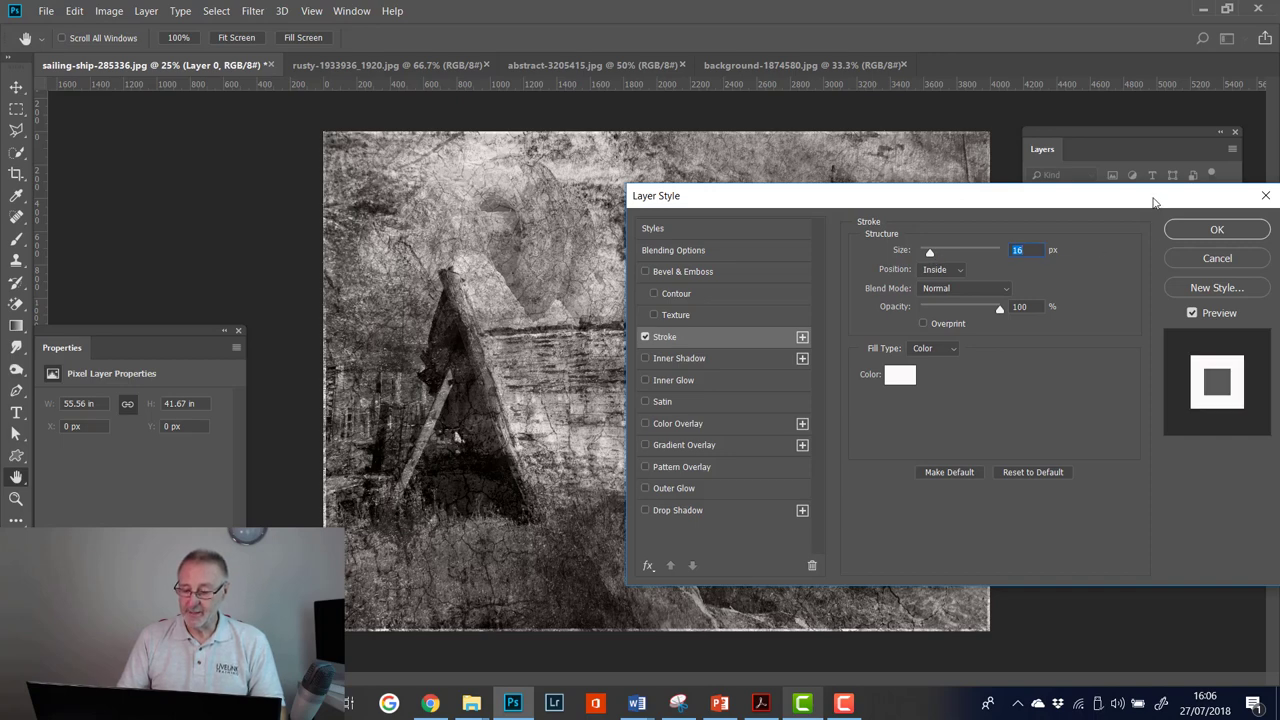
mouse_move(1148, 201)
mouse_down()
mouse_move(1094, 480)
mouse_move(1142, 598)
mouse_move(1130, 340)
mouse_up()
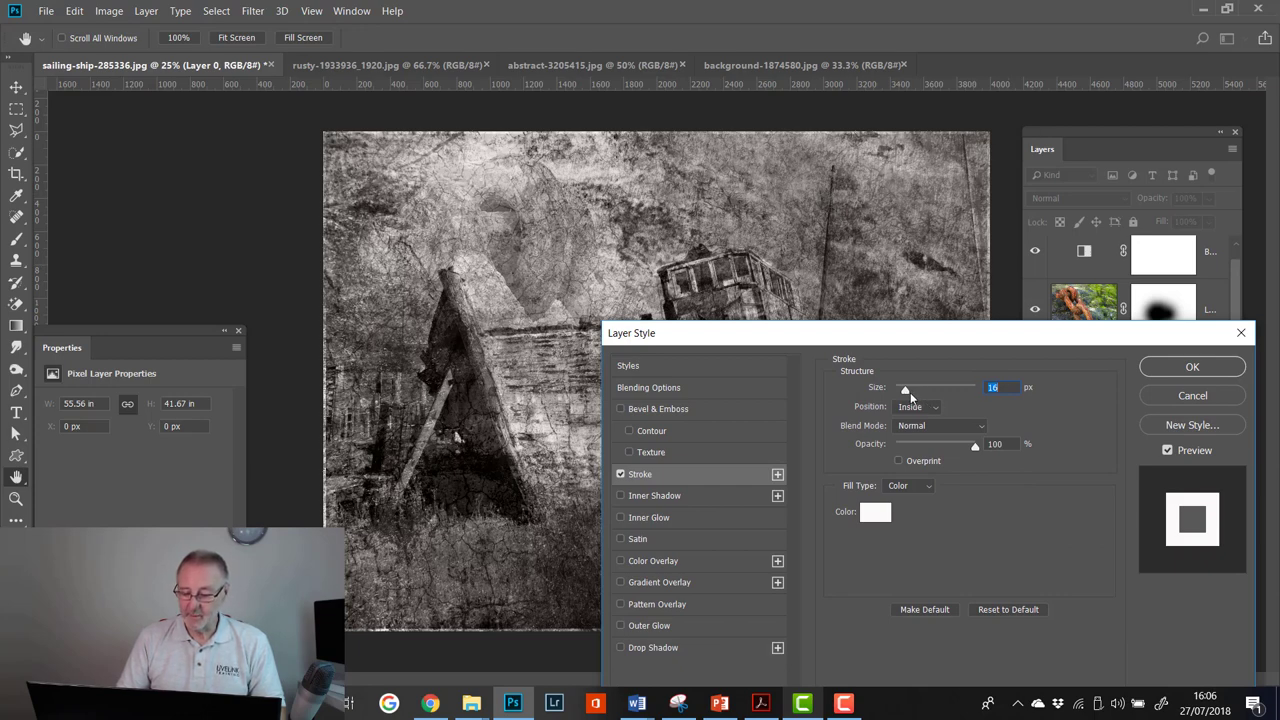
drag(905, 392, 912, 393)
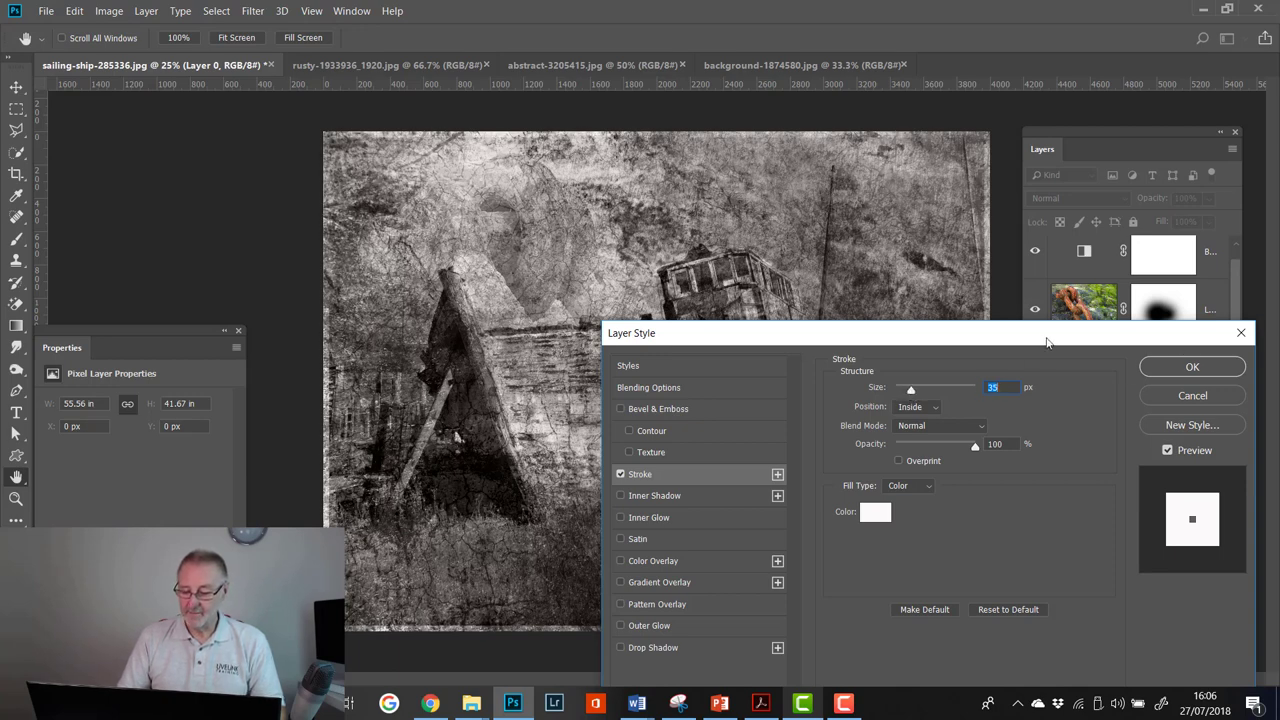
click(1191, 368)
key(b)
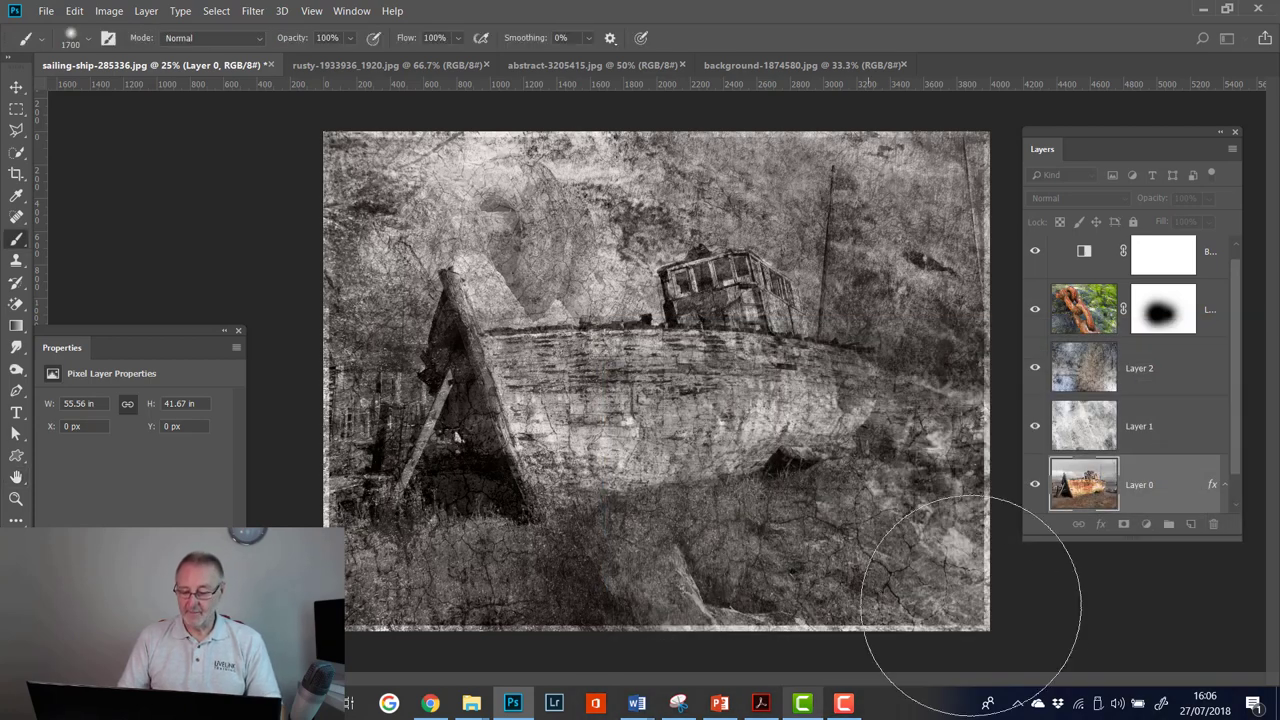